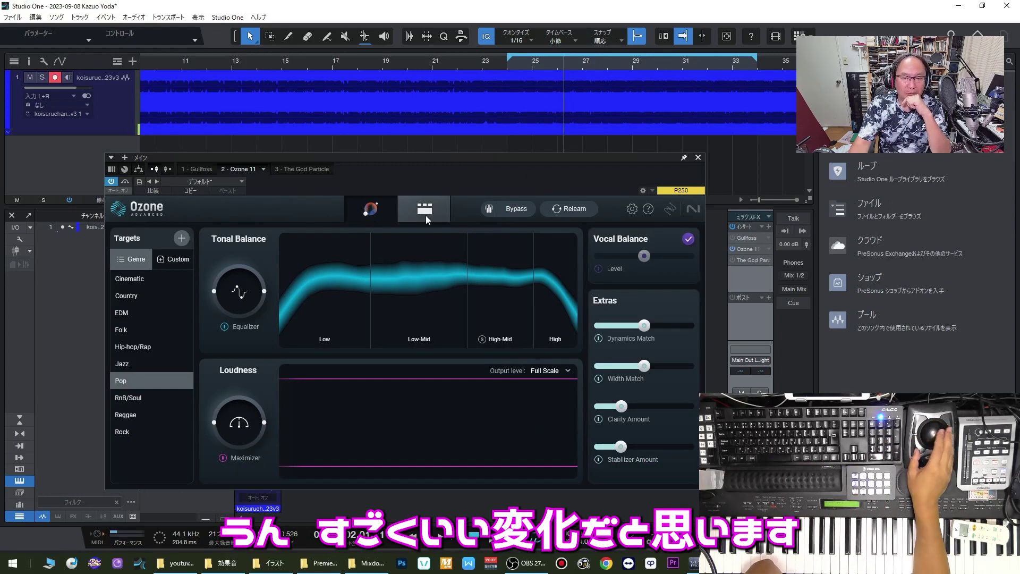
- Reduce the audio track's height and place the Ozone 11 window just below its waveform
{"action": "key", "text": "space"}
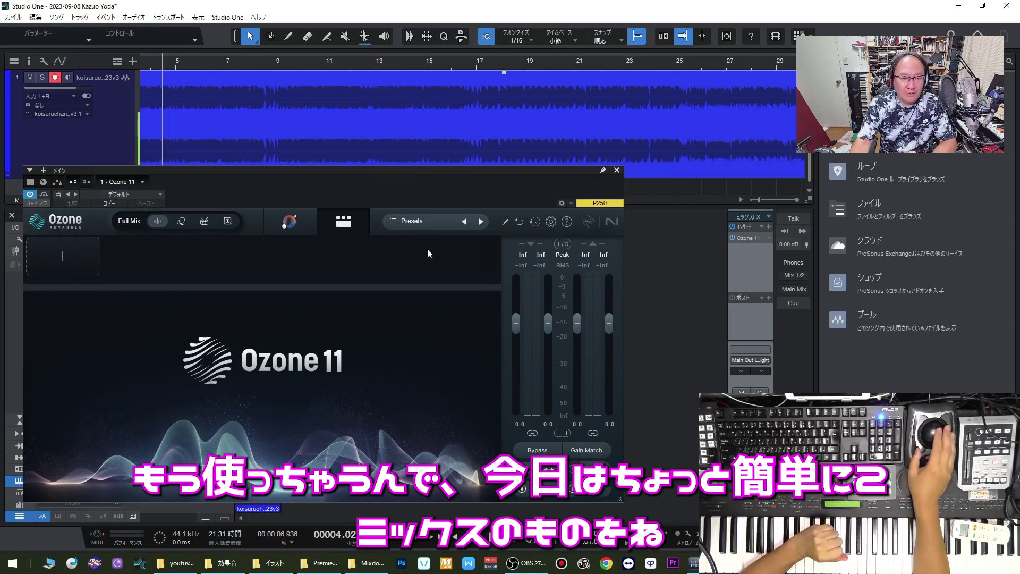
{"action": "left_click_drag", "start_coordinate": [327, 170], "coordinate": [412, 208]}
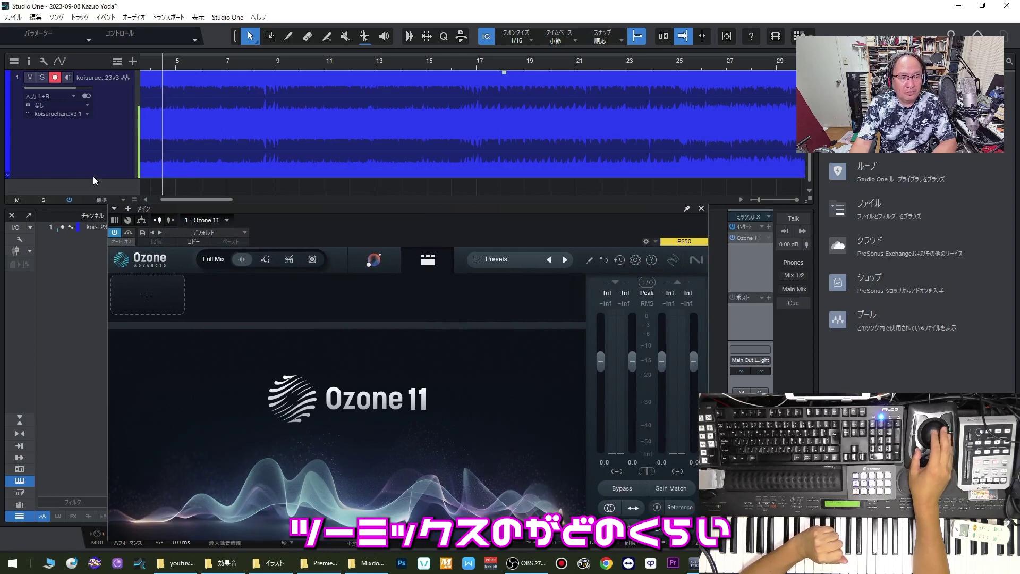
{"action": "left_click_drag", "start_coordinate": [93, 177], "coordinate": [93, 135]}
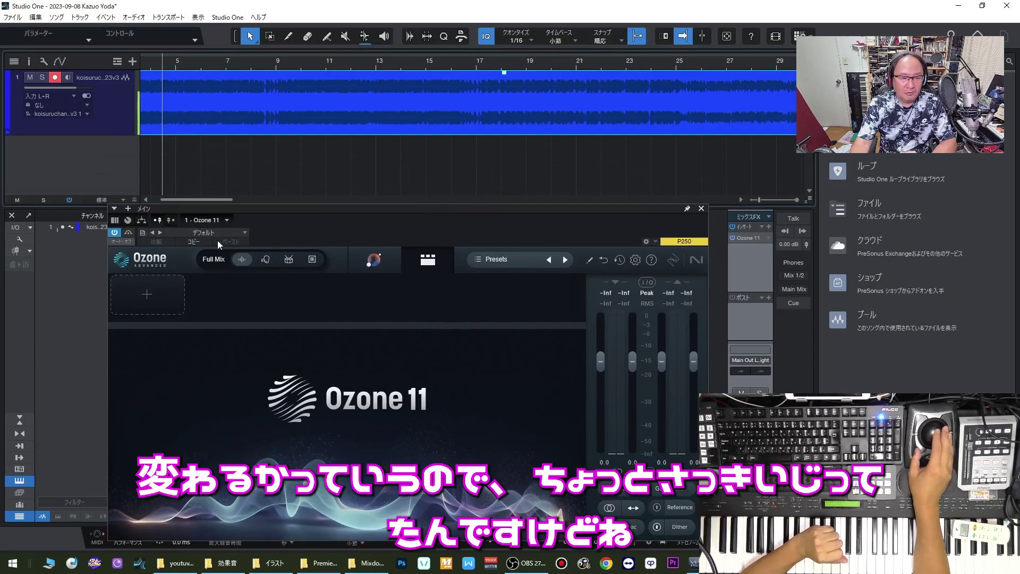
{"action": "left_click_drag", "start_coordinate": [293, 210], "coordinate": [253, 171]}
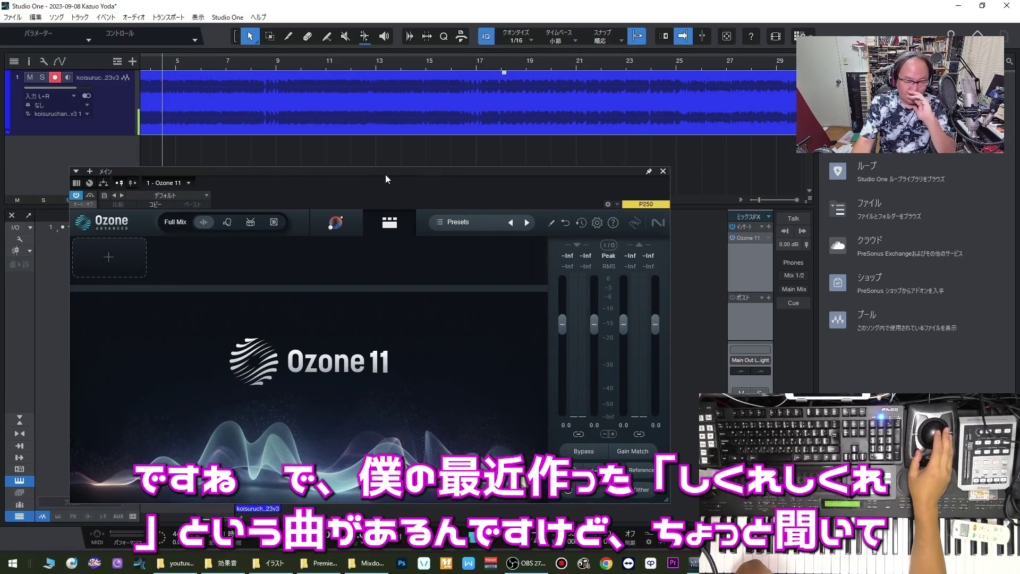
- Close the Ozone 11 window and play the mix to hear it without mastering
{"action": "double_click", "coordinate": [109, 123]}
{"action": "left_click", "coordinate": [498, 171]}
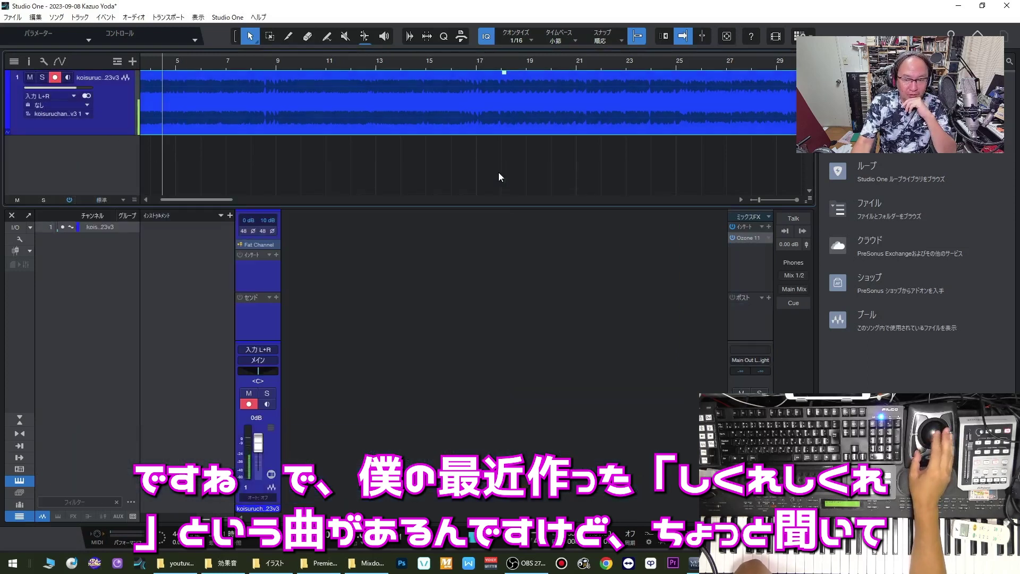
{"action": "key", "text": "space"}
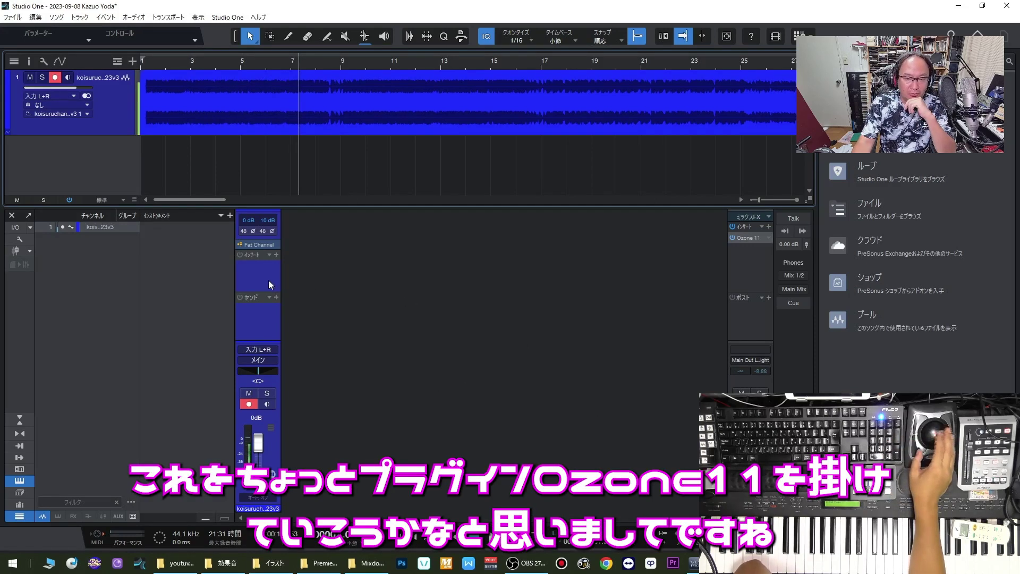
- Reopen Ozone 11 from the main output's inserts and place its window clear of the waveform
{"action": "left_click", "coordinate": [768, 239]}
{"action": "left_click", "coordinate": [770, 249]}
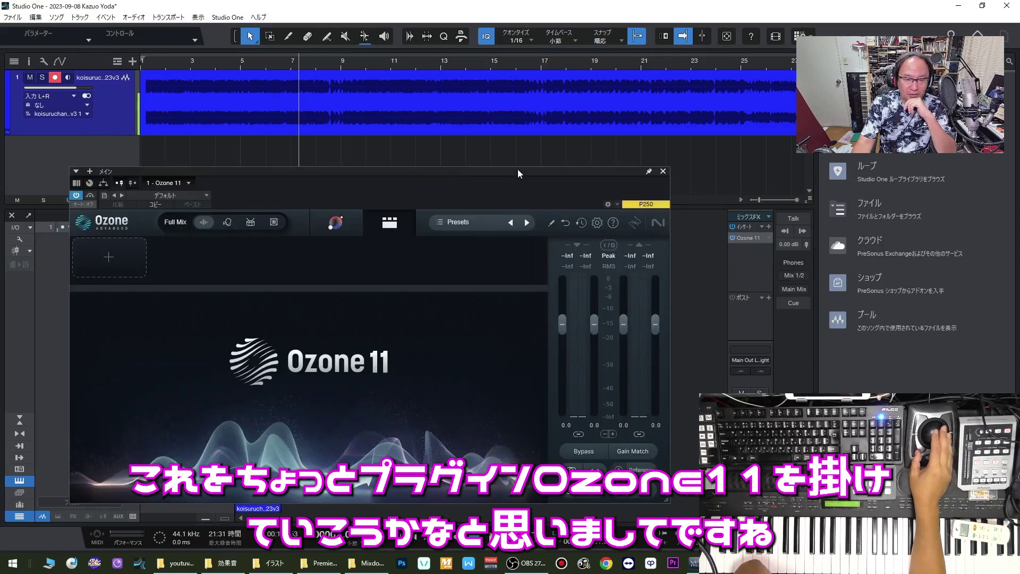
{"action": "left_click_drag", "start_coordinate": [516, 172], "coordinate": [547, 184]}
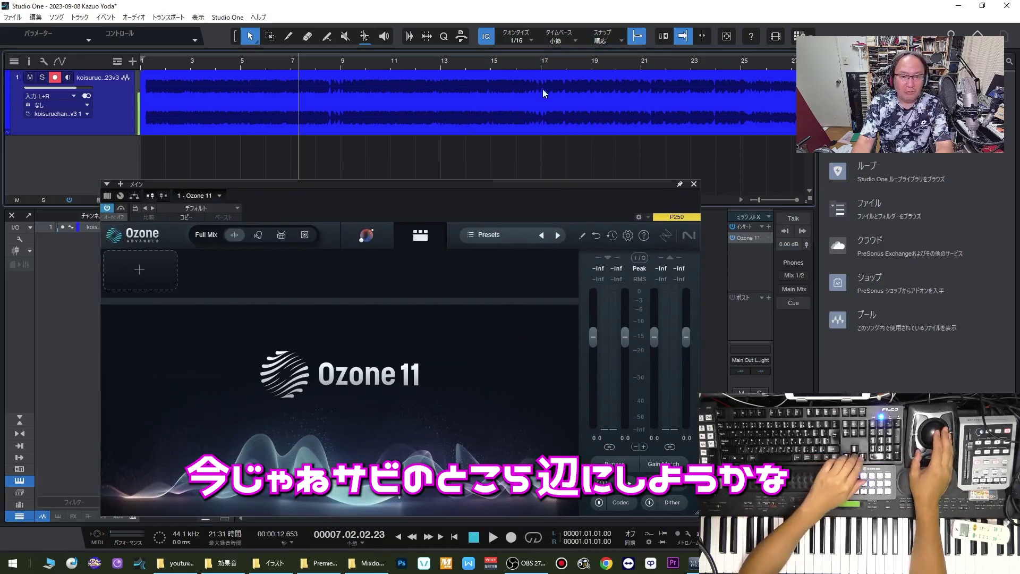
- Audition the song from bar 18 and set an active playback loop over bars 19 to 25
{"action": "key", "text": "w"}
{"action": "left_click", "coordinate": [250, 63]}
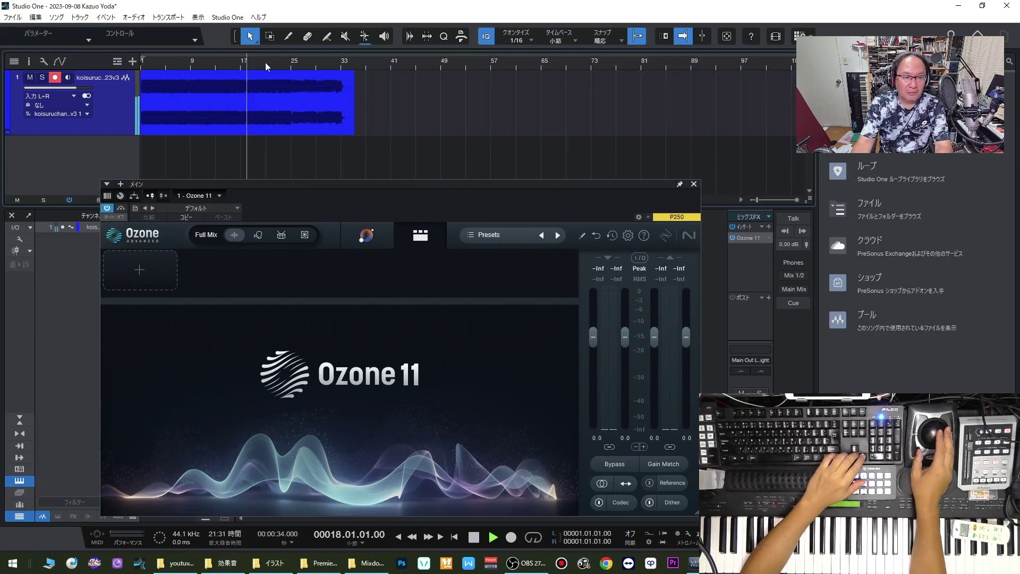
{"action": "key", "text": "e"}
{"action": "key", "text": "space"}
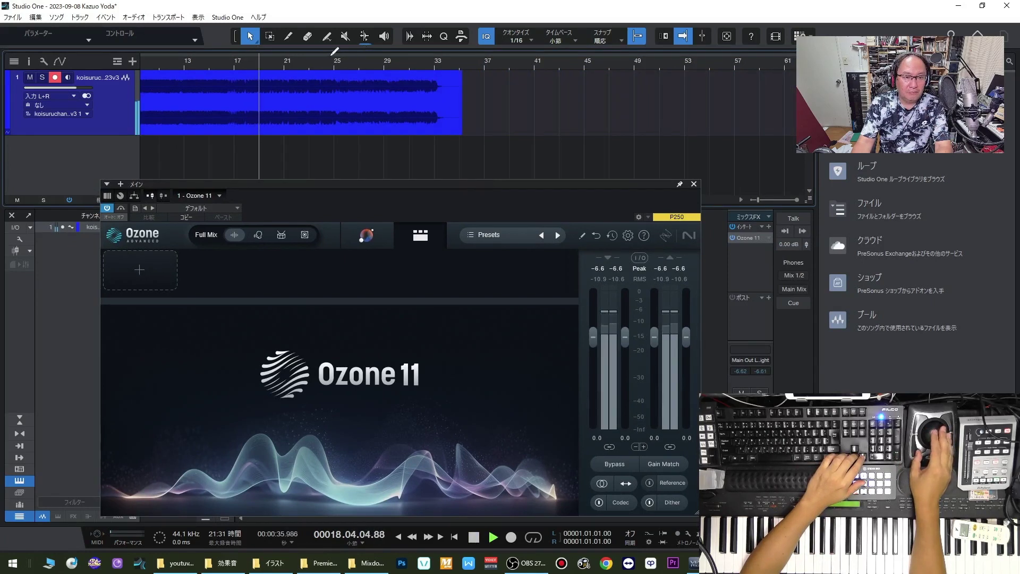
{"action": "left_click_drag", "start_coordinate": [260, 55], "coordinate": [338, 63]}
{"action": "key", "text": "KP_Divide"}
{"action": "key", "text": "e"}
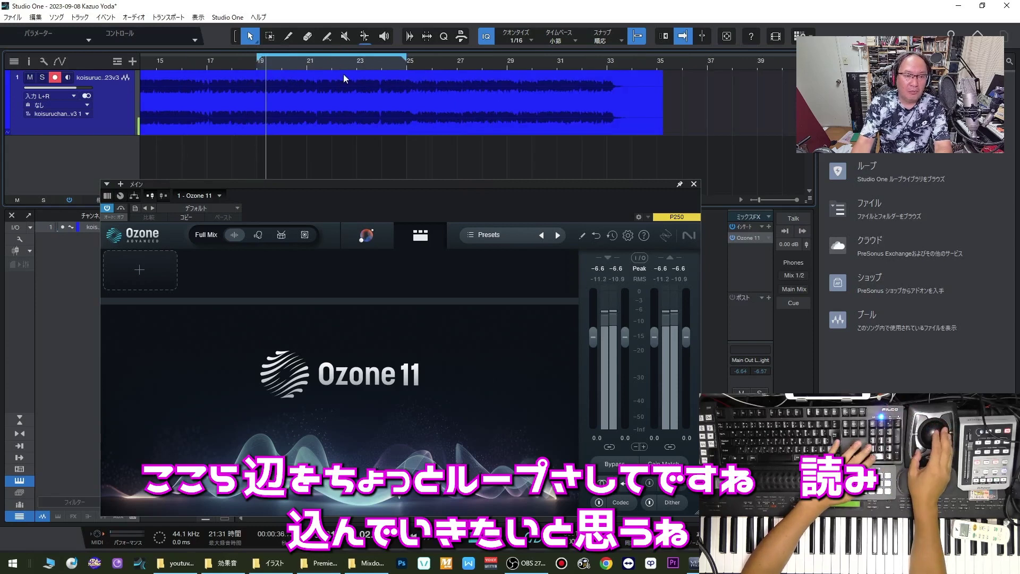
{"action": "key", "text": "space"}
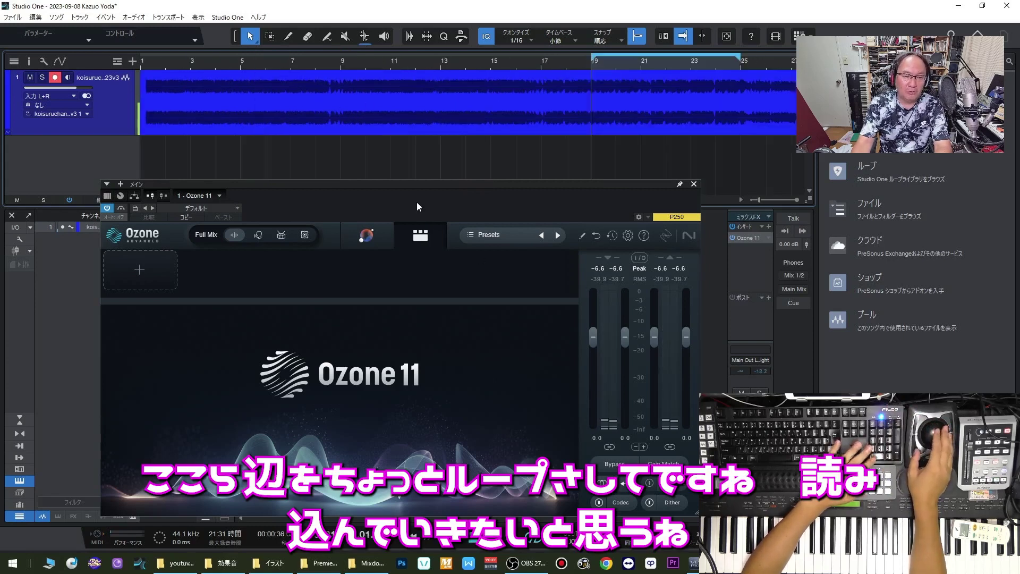
- Play the looped section and run Ozone's Master Assistant on it
{"action": "key", "text": "space"}
{"action": "key", "text": "w"}
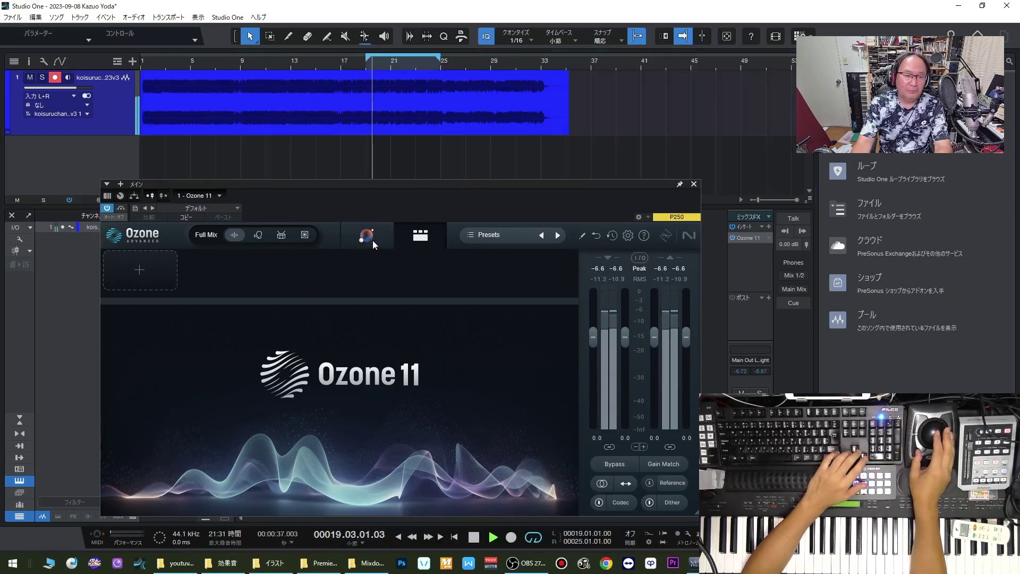
{"action": "left_click", "coordinate": [372, 240]}
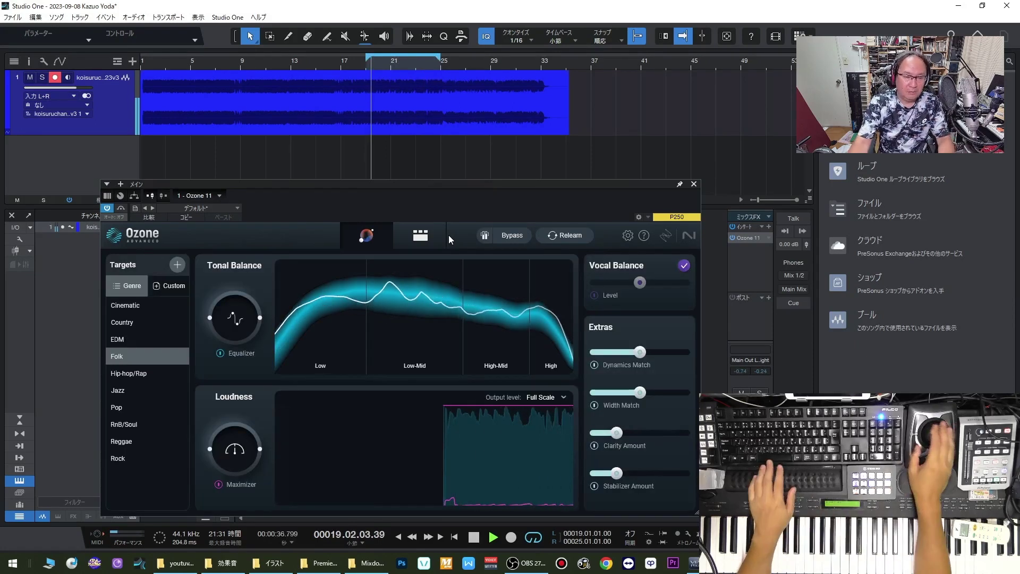
- Listen to the looped section with the assistant's mastering and compare it against Ozone bypassed
{"action": "key", "text": "space"}
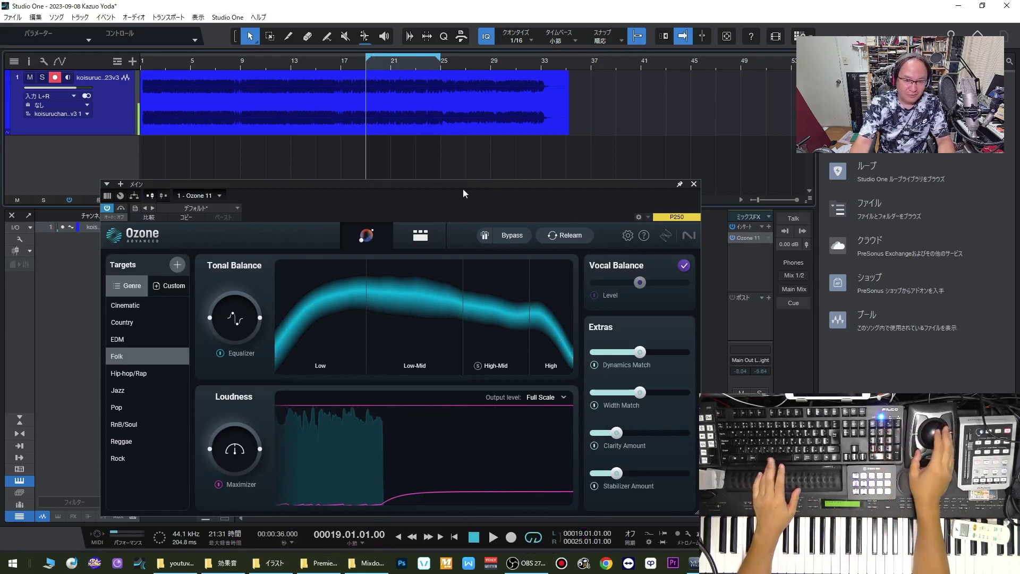
{"action": "key", "text": "space"}
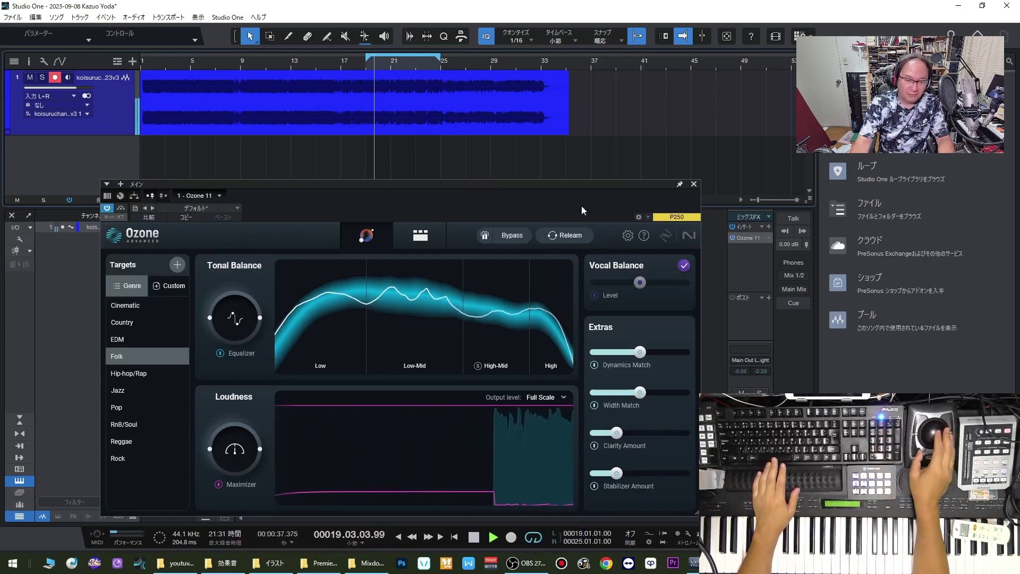
{"action": "left_click_drag", "start_coordinate": [551, 184], "coordinate": [552, 175]}
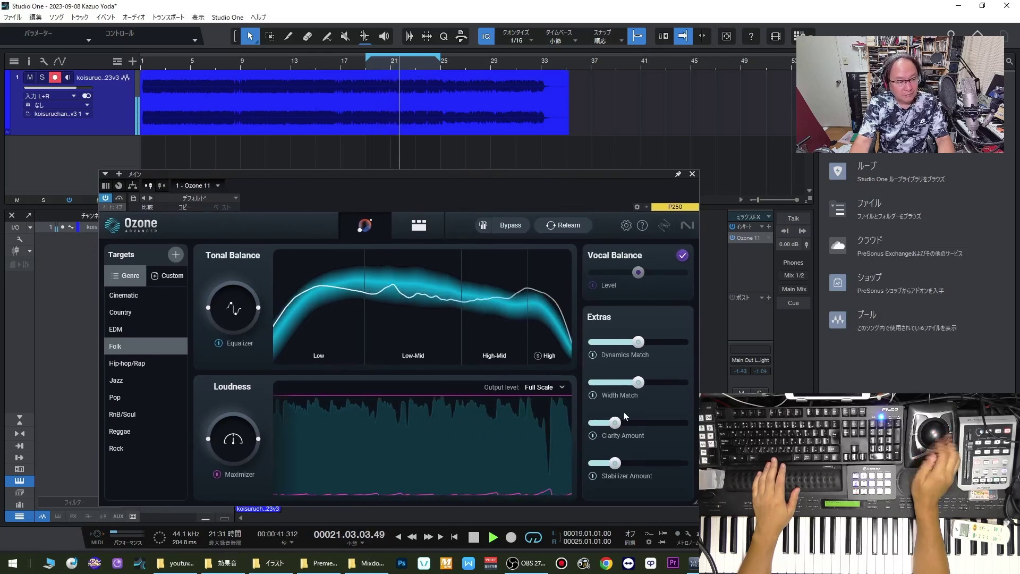
{"action": "key", "text": "space"}
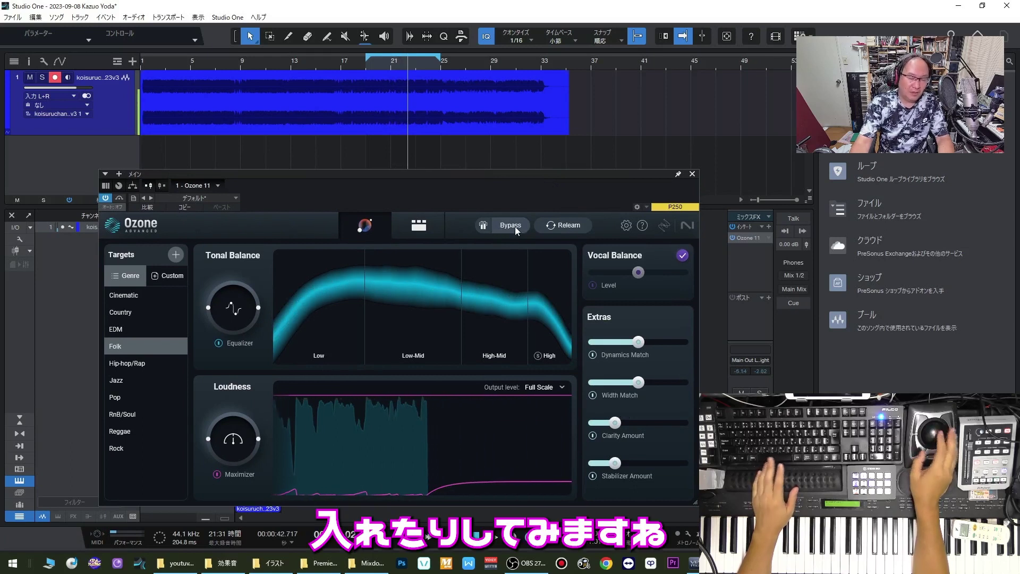
{"action": "key", "text": "space"}
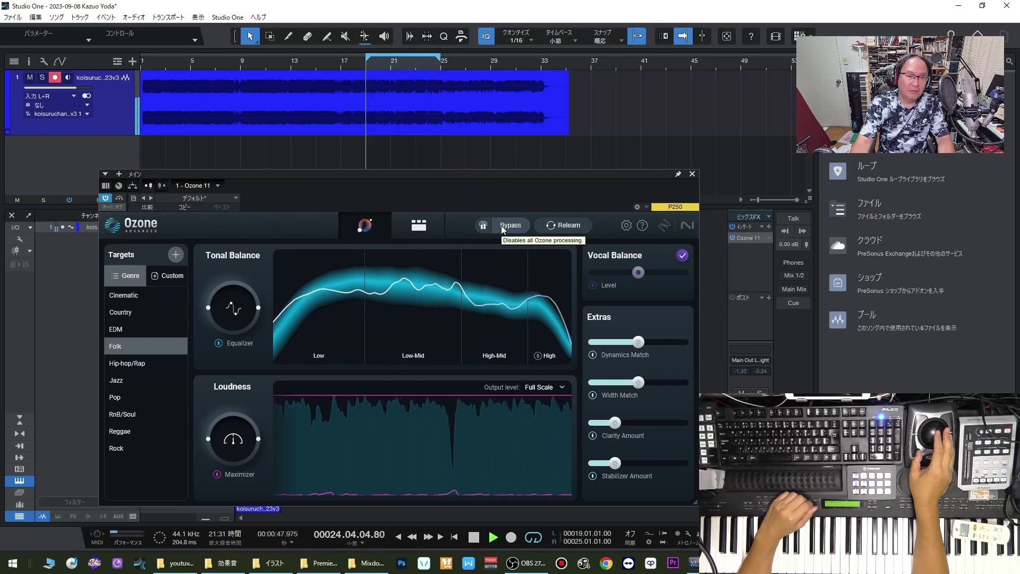
{"action": "left_click", "coordinate": [501, 225]}
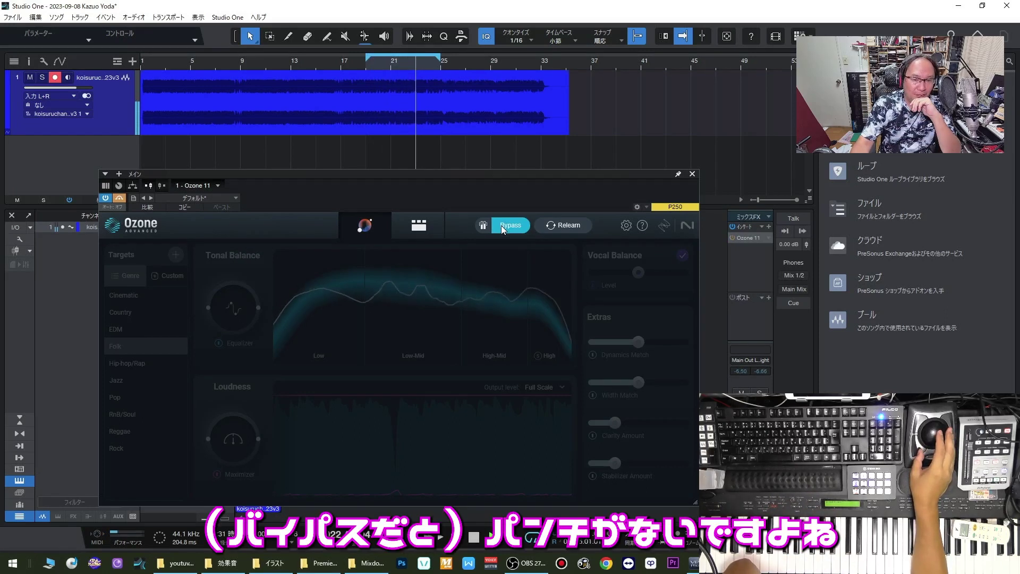
{"action": "left_click", "coordinate": [502, 225]}
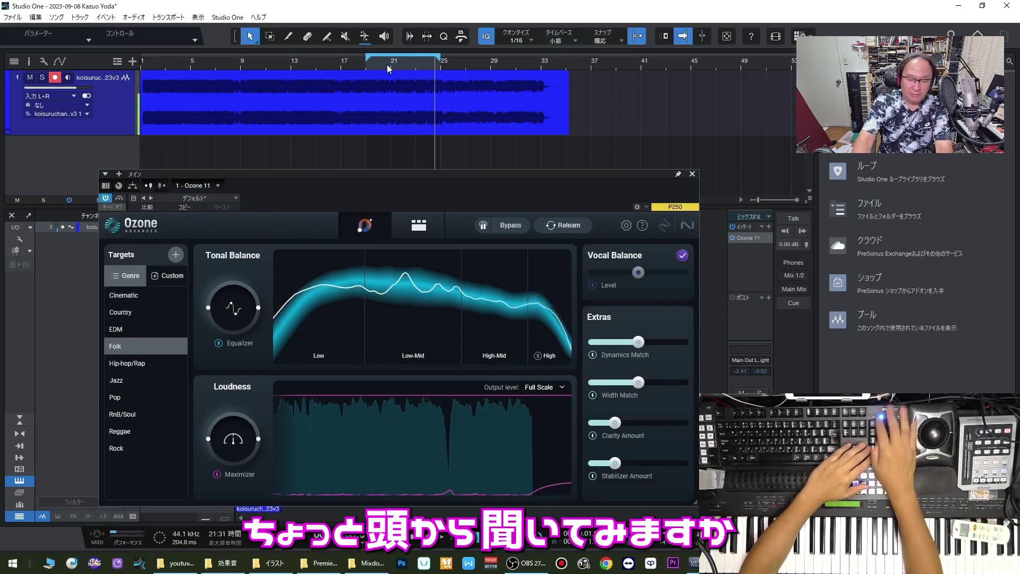
- Turn off looping and play the song from its beginning
{"action": "left_click", "coordinate": [371, 64]}
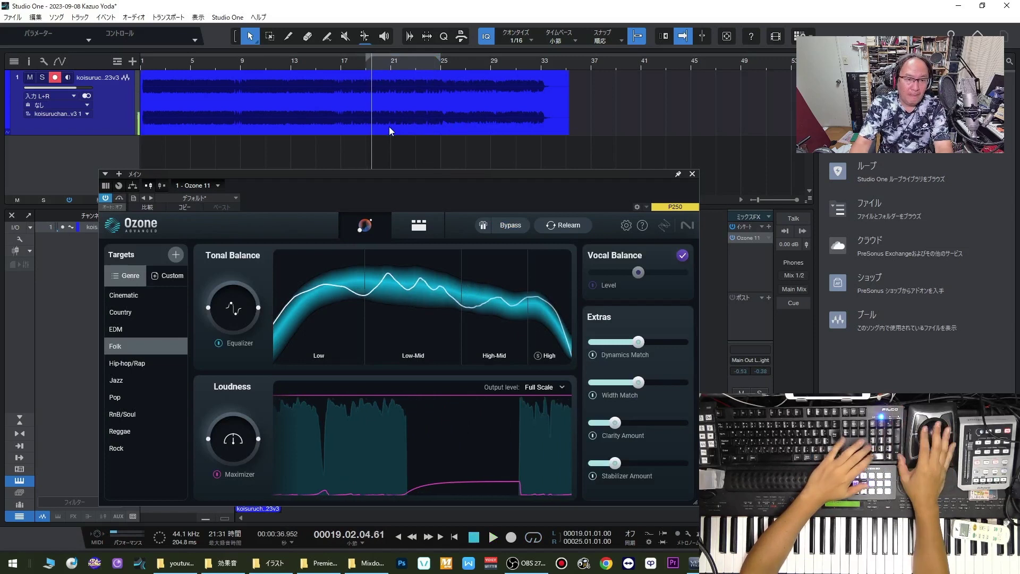
{"action": "key", "text": "Home"}
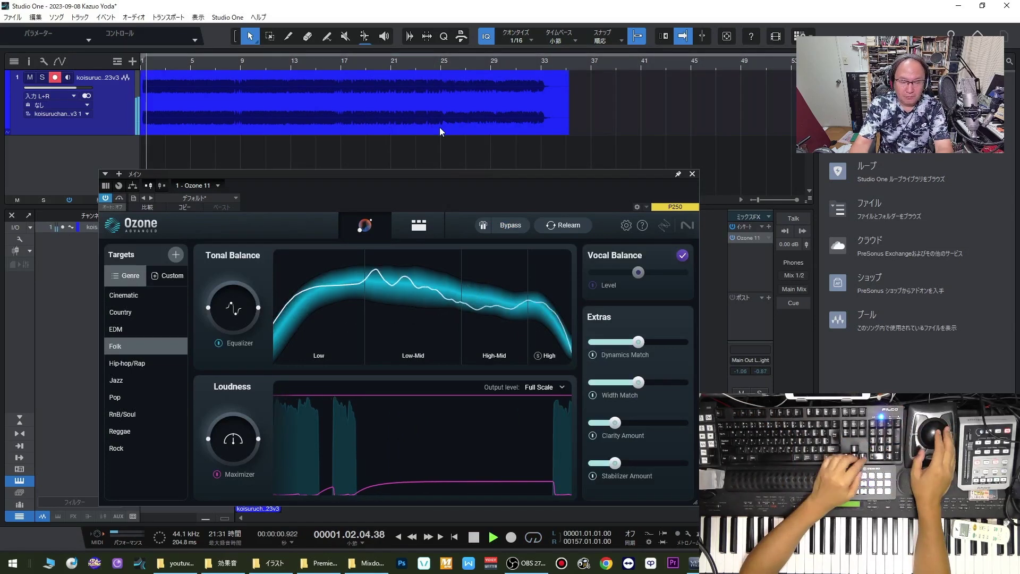
{"action": "key", "text": "e"}
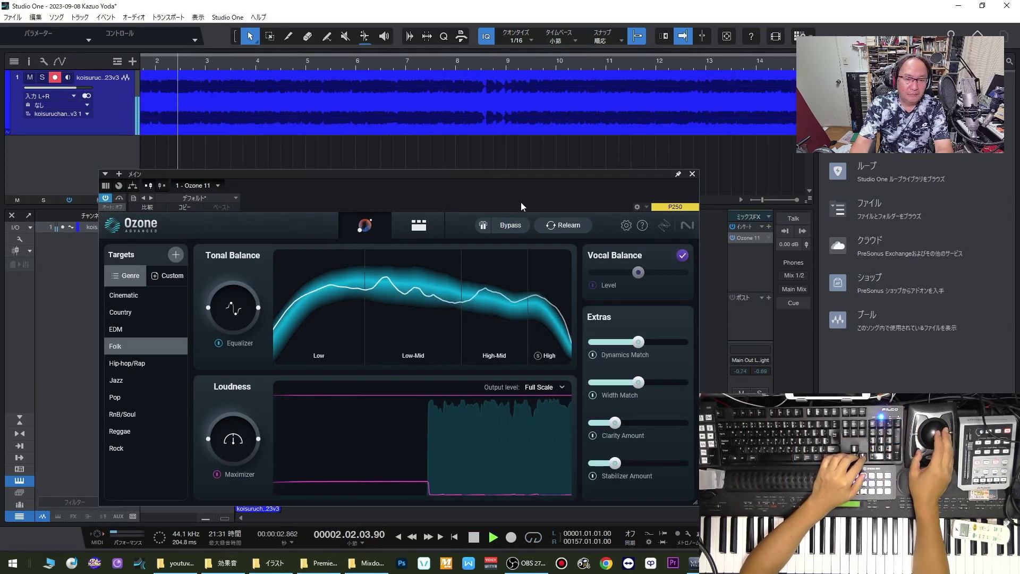
- Compare the song's opening with Ozone bypassed and with its processing active
{"action": "left_click", "coordinate": [505, 228]}
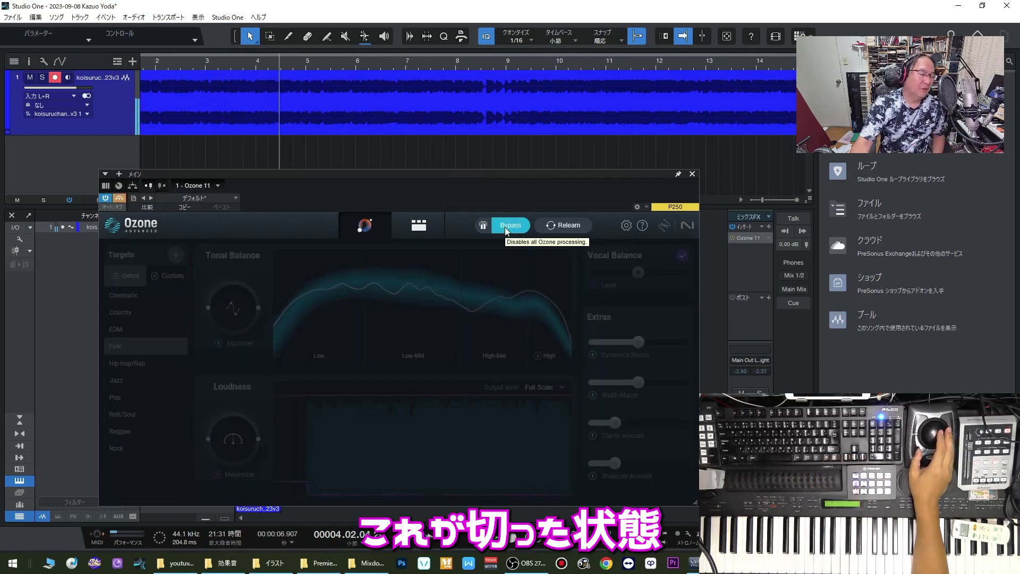
{"action": "left_click", "coordinate": [505, 228]}
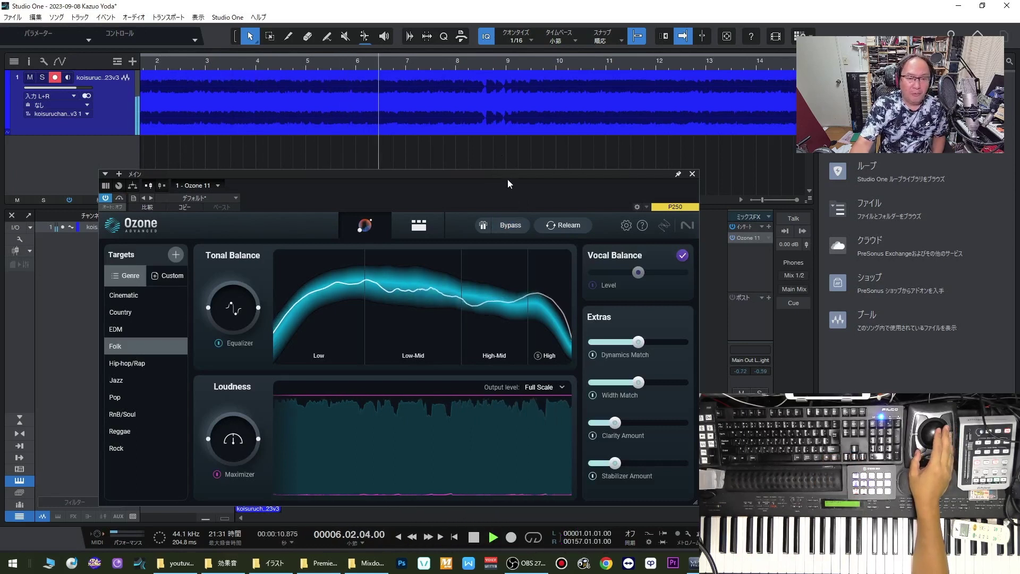
{"action": "left_click_drag", "start_coordinate": [510, 181], "coordinate": [512, 174]}
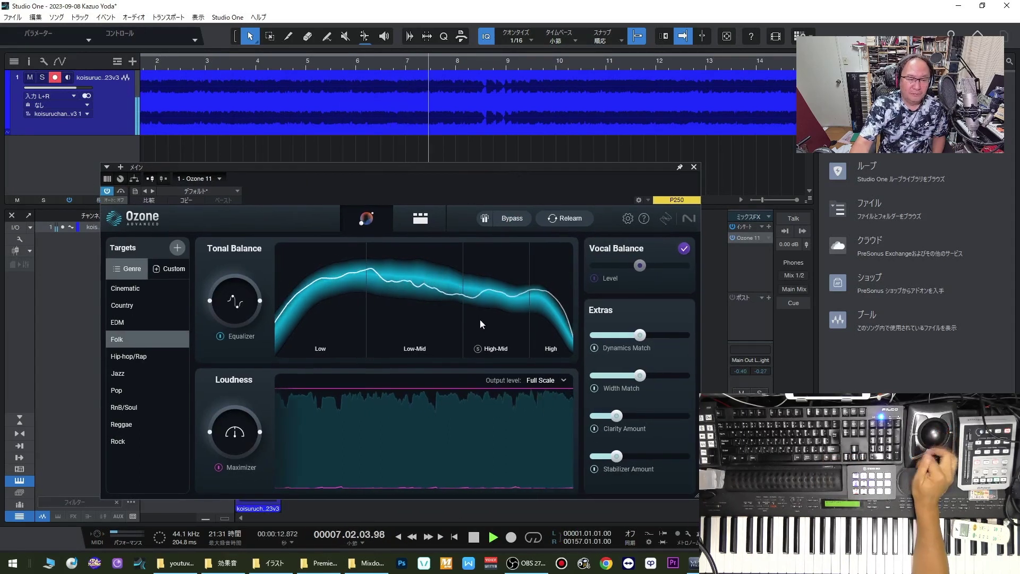
- Open Ozone's detailed module chain and examine the Imager and Clarity settings the assistant made
{"action": "left_click", "coordinate": [420, 218]}
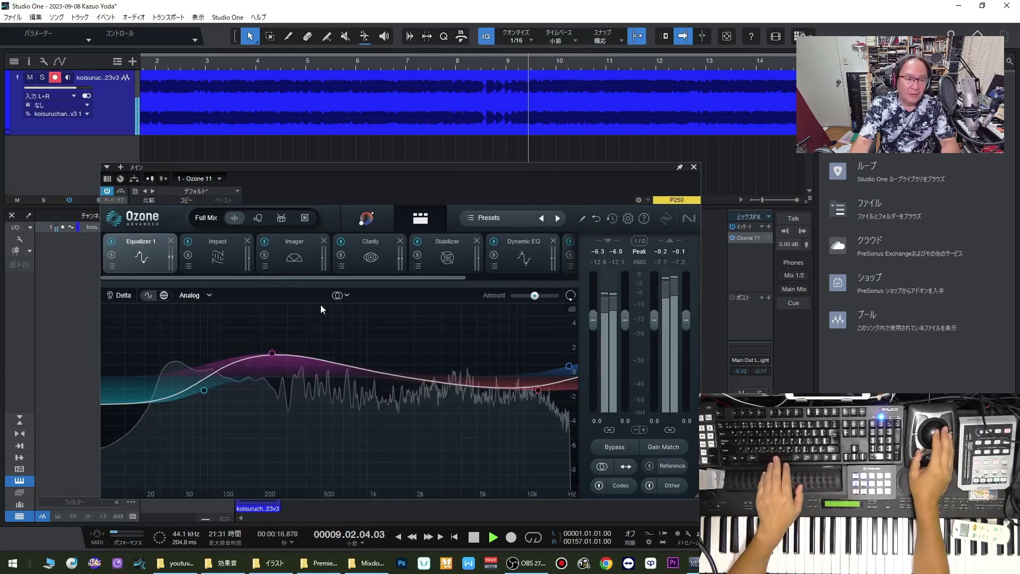
{"action": "left_click", "coordinate": [296, 258]}
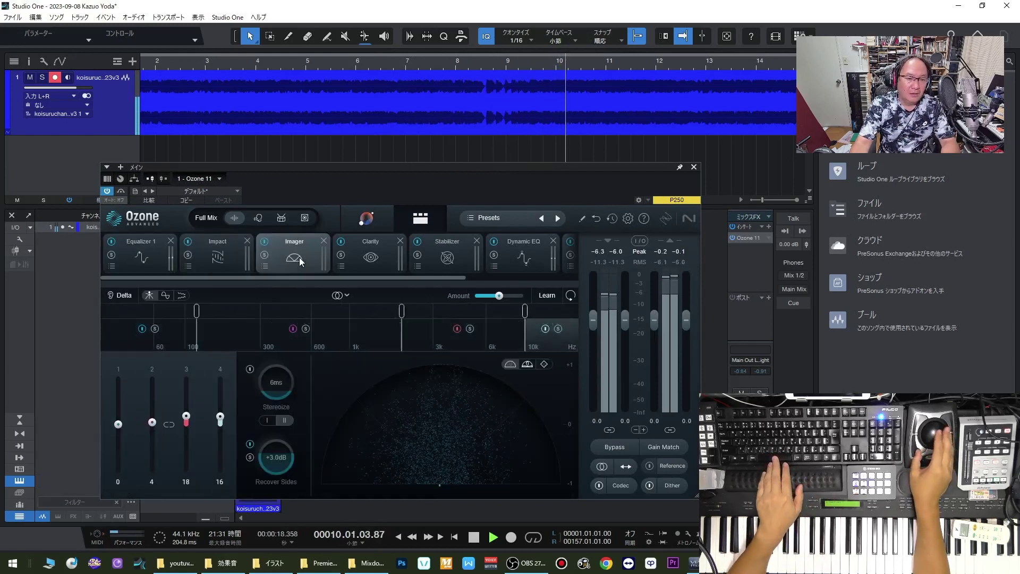
{"action": "left_click", "coordinate": [365, 258]}
{"action": "key", "text": "space"}
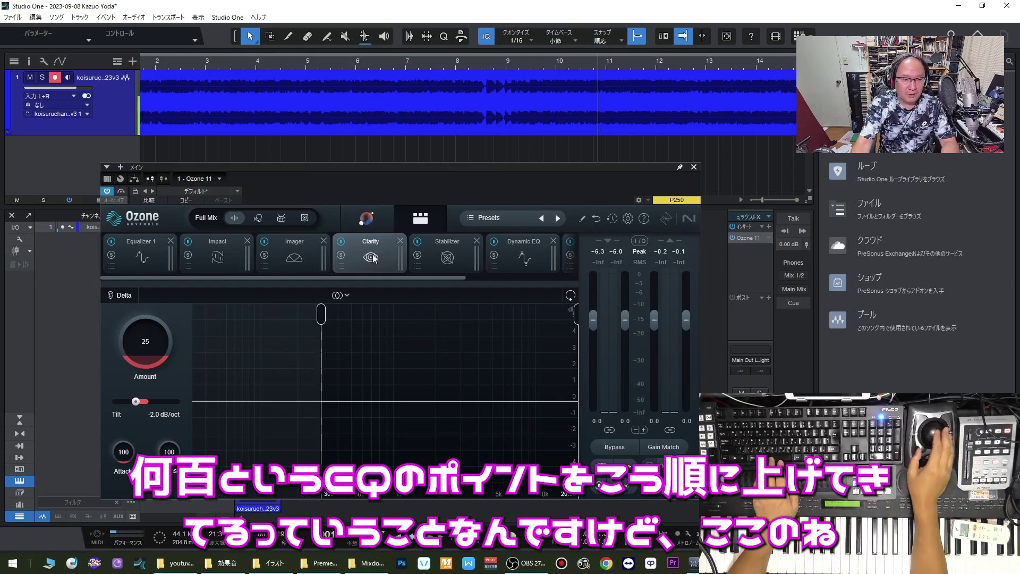
- Audition only what Clarity changes using Delta, raising its Amount to 100 and returning it to 25
{"action": "key", "text": "space"}
{"action": "left_click", "coordinate": [120, 296]}
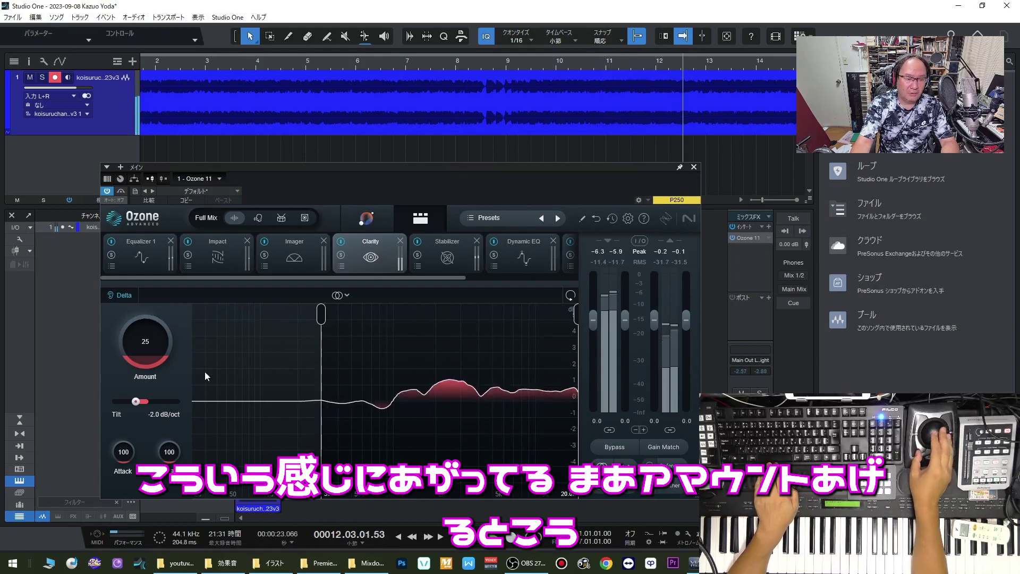
{"action": "left_click_drag", "start_coordinate": [145, 354], "coordinate": [149, 253]}
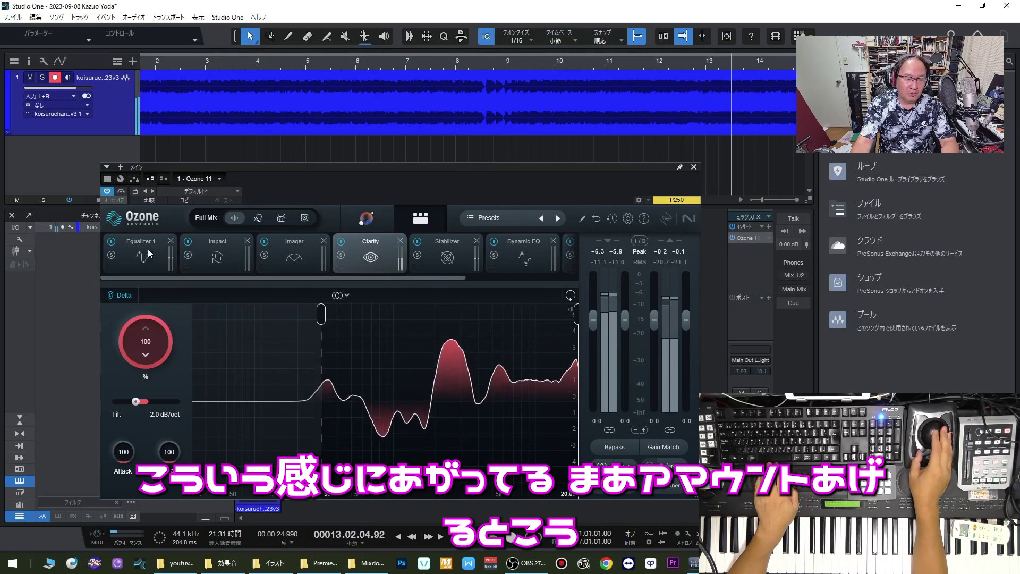
{"action": "left_click_drag", "start_coordinate": [143, 324], "coordinate": [162, 411]}
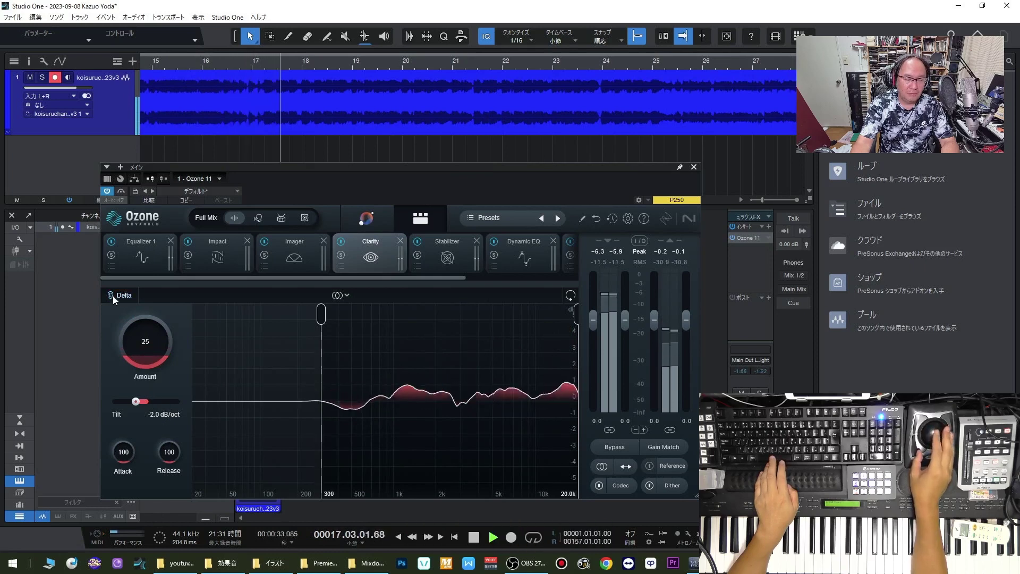
- Sweep Clarity's Amount up and back down to 26 while the full mix plays, and open the Stabilizer module
{"action": "left_click_drag", "start_coordinate": [146, 349], "coordinate": [146, 222]}
{"action": "left_click_drag", "start_coordinate": [133, 328], "coordinate": [142, 423]}
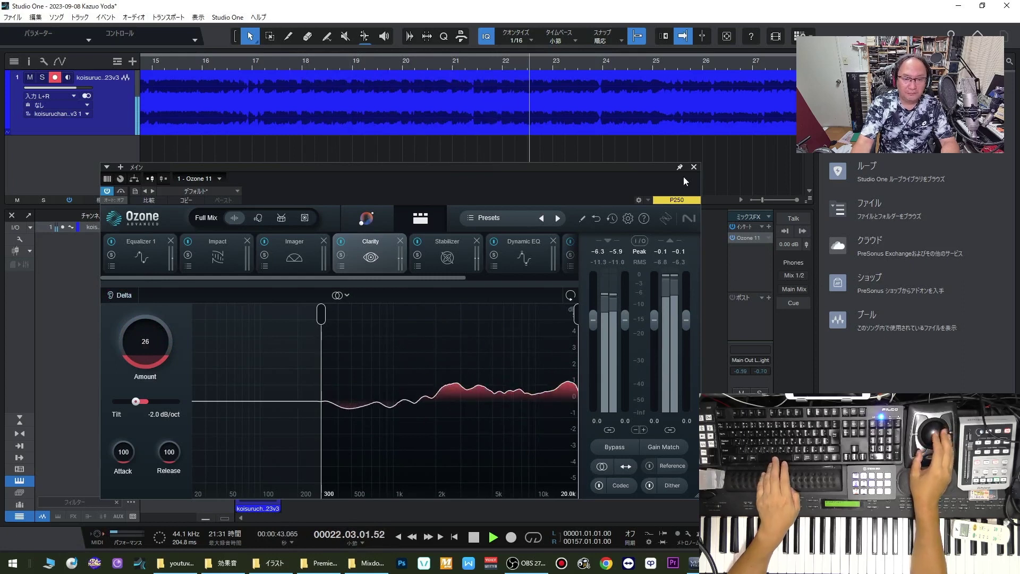
{"action": "left_click", "coordinate": [435, 259]}
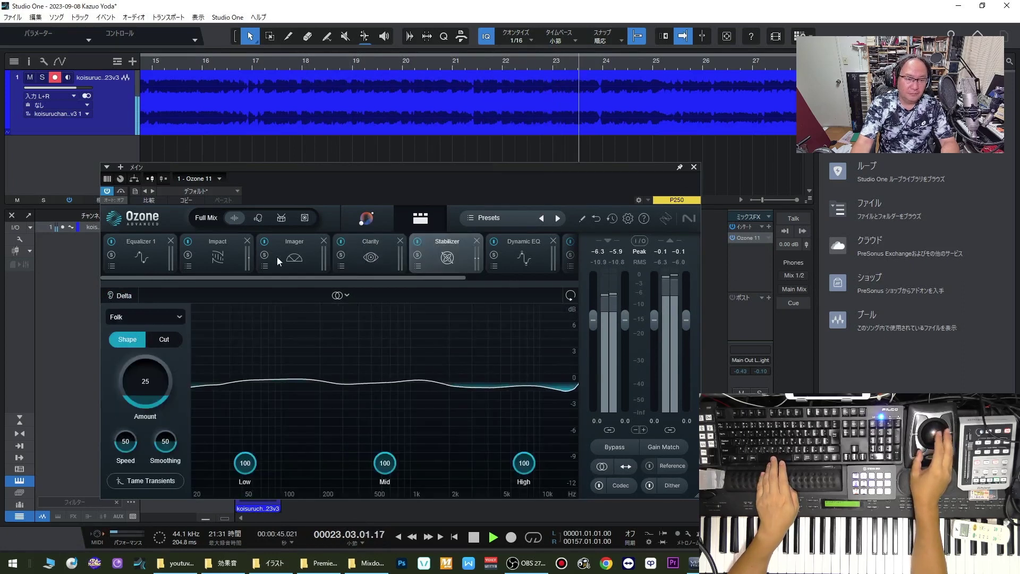
- Examine Ozone's Imager module again during playback, close the Ozone window and stop the song
{"action": "left_click", "coordinate": [293, 260]}
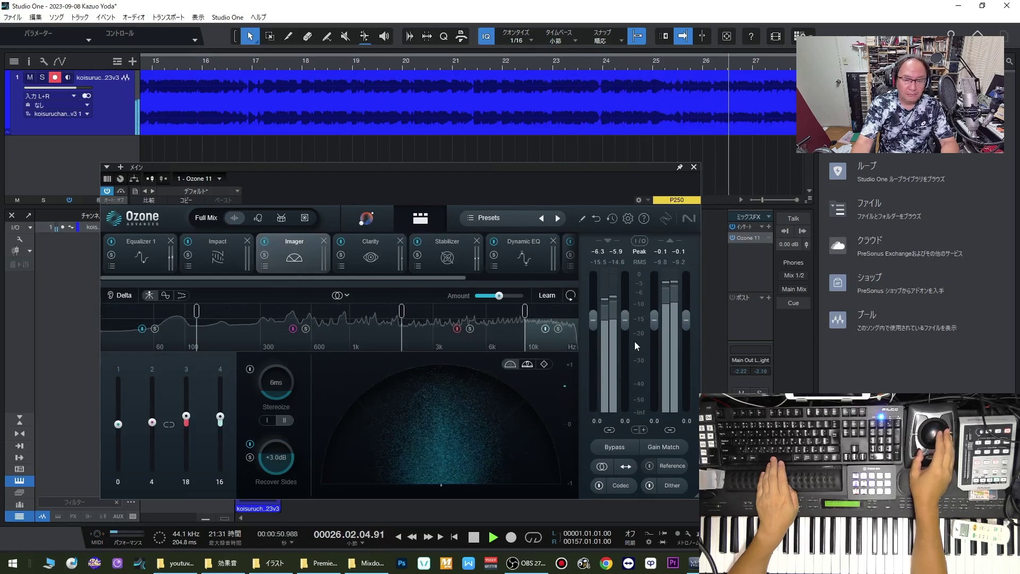
{"action": "left_click", "coordinate": [693, 166]}
{"action": "key", "text": "space"}
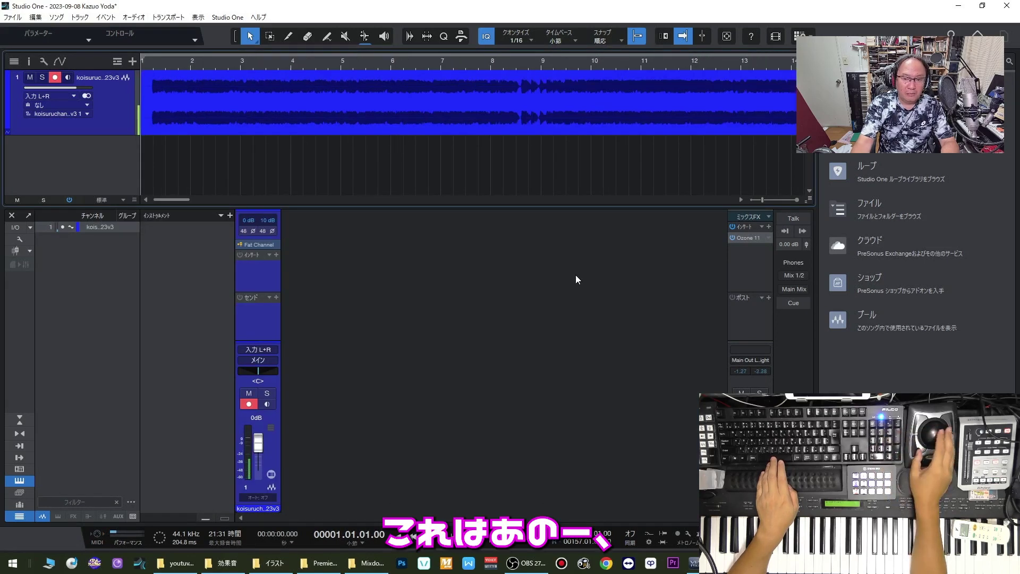
- Insert Gullfoss after Ozone 11 on the main output and deactivate Ozone 11
{"action": "left_click", "coordinate": [760, 238]}
{"action": "left_click", "coordinate": [769, 226]}
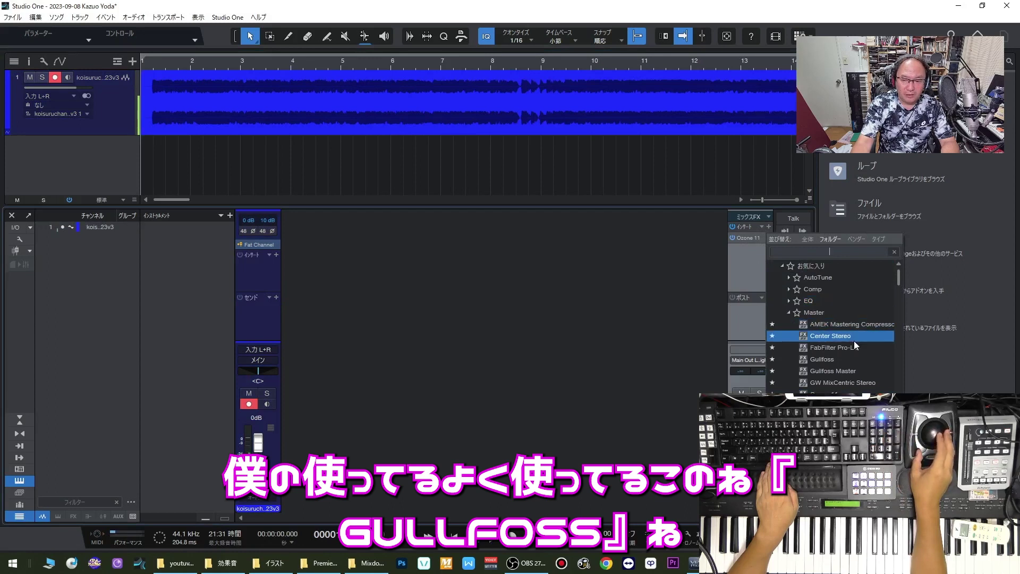
{"action": "left_click", "coordinate": [852, 379]}
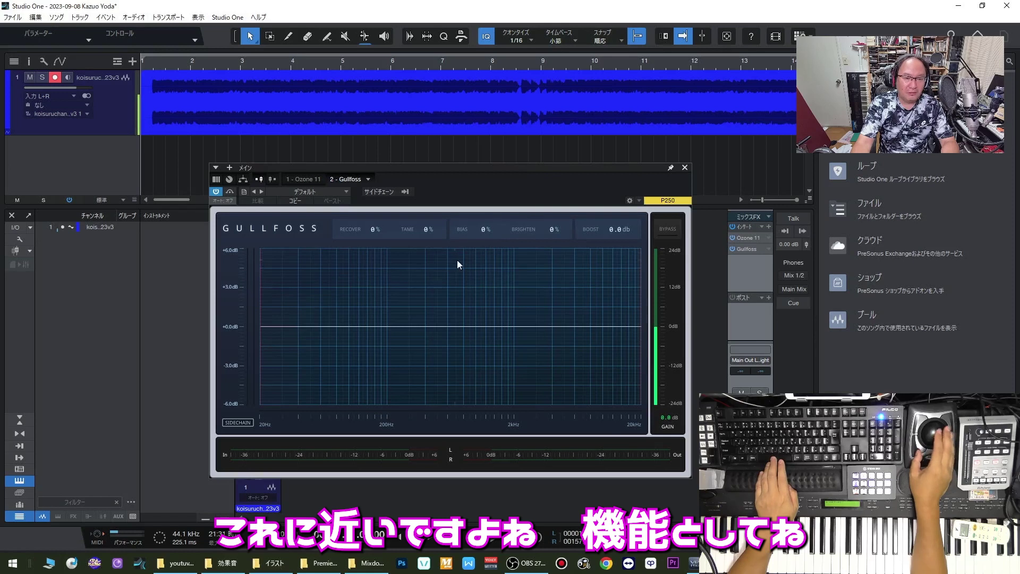
{"action": "left_click_drag", "start_coordinate": [396, 169], "coordinate": [362, 174]}
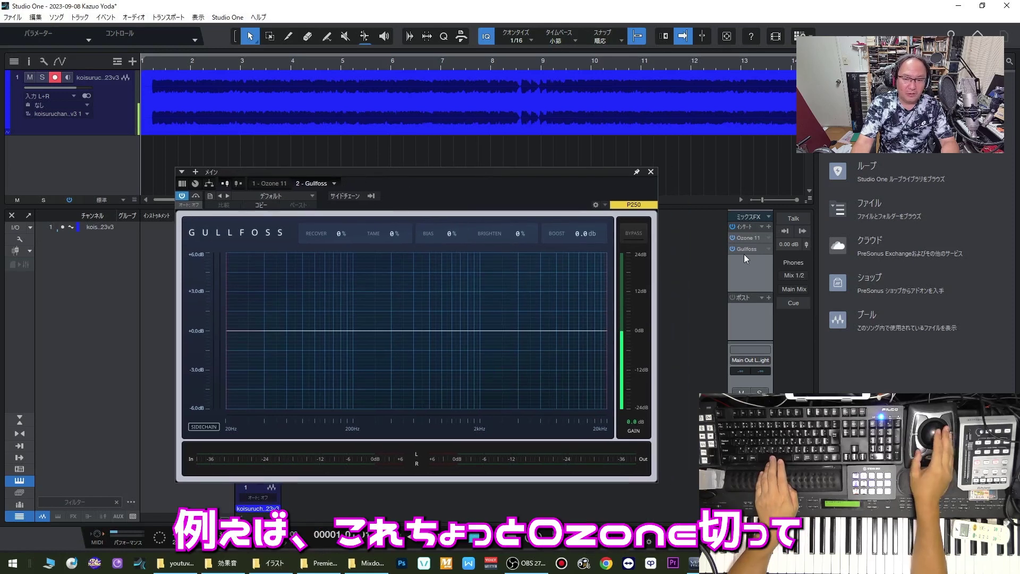
{"action": "left_click", "coordinate": [732, 238]}
- While the song plays, set Gullfoss's Recover to 61% and Tame to 33%
{"action": "key", "text": "space"}
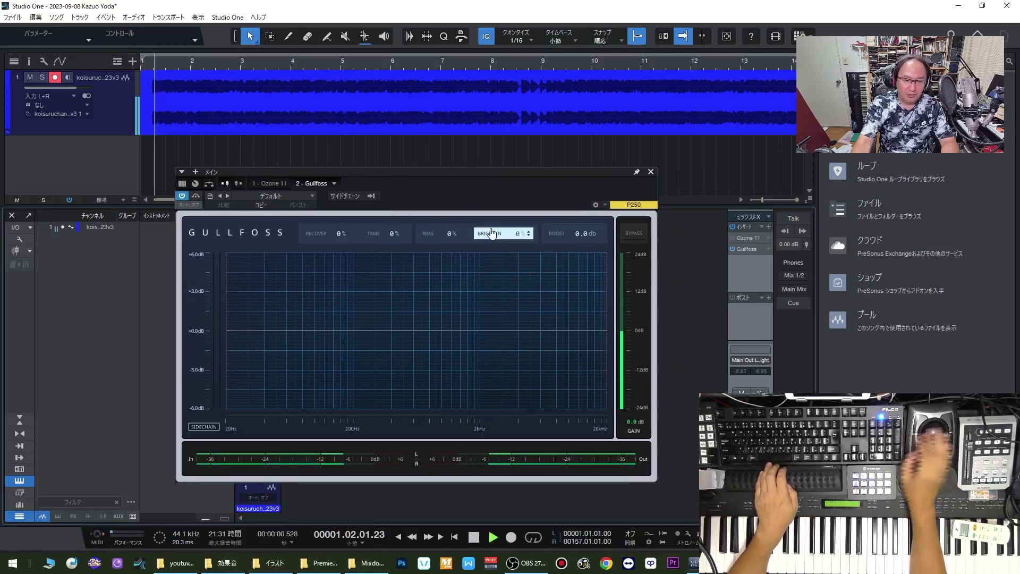
{"action": "left_click_drag", "start_coordinate": [344, 237], "coordinate": [395, 207]}
{"action": "scroll", "coordinate": [384, 234], "scroll_direction": "down", "scroll_amount": 5}
{"action": "scroll", "coordinate": [383, 237], "scroll_direction": "up", "scroll_amount": 6}
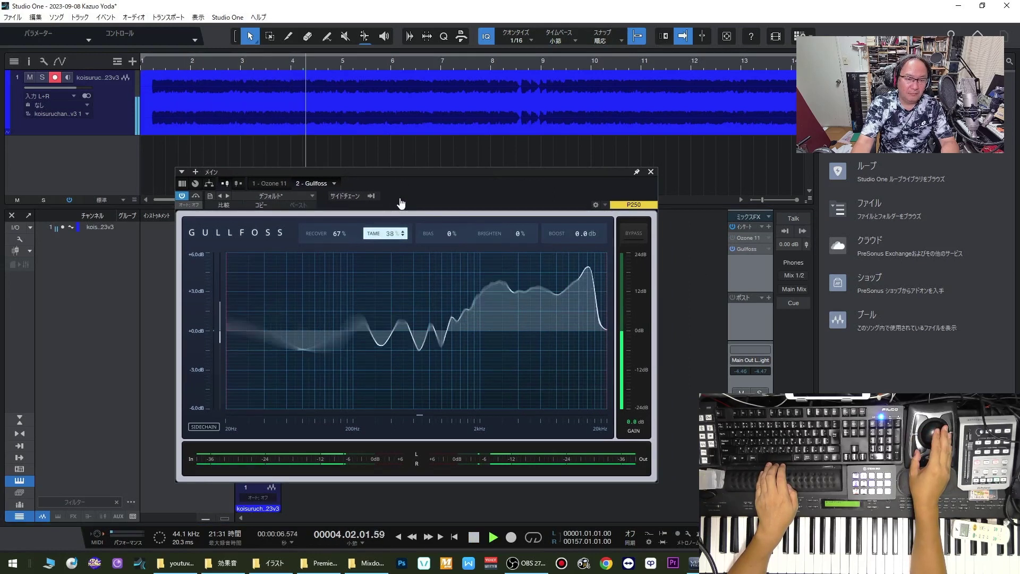
{"action": "scroll", "coordinate": [337, 236], "scroll_direction": "down", "scroll_amount": 2}
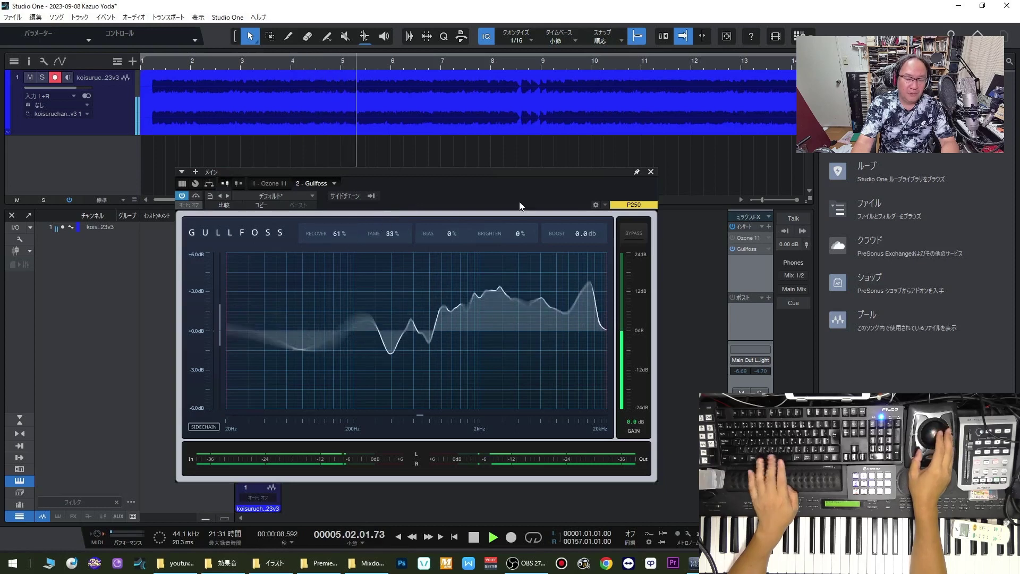
{"action": "key", "text": "space"}
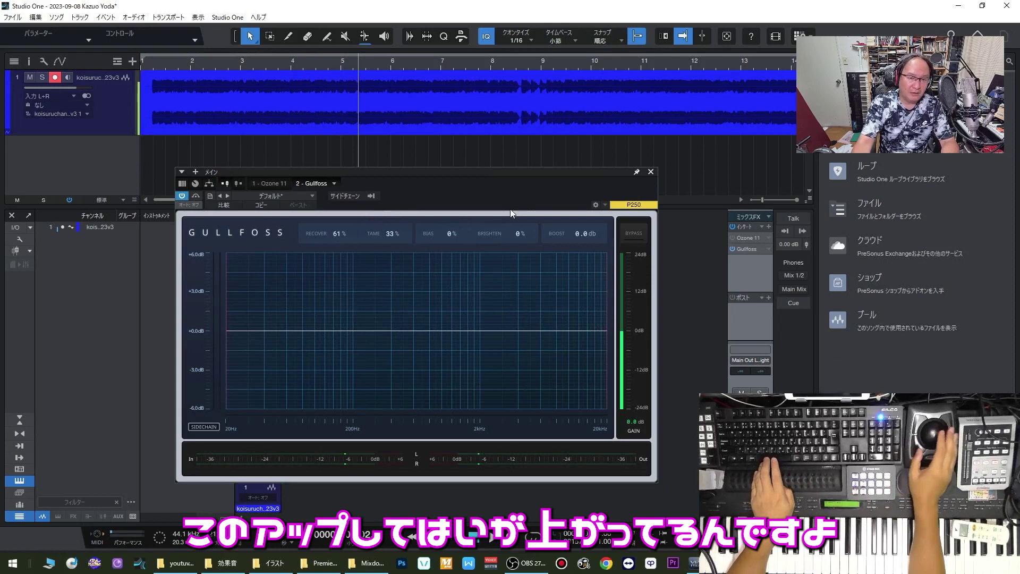
- Listen to more of the song through Gullfoss and close its window
{"action": "key", "text": "space"}
{"action": "left_click_drag", "start_coordinate": [559, 173], "coordinate": [522, 158]}
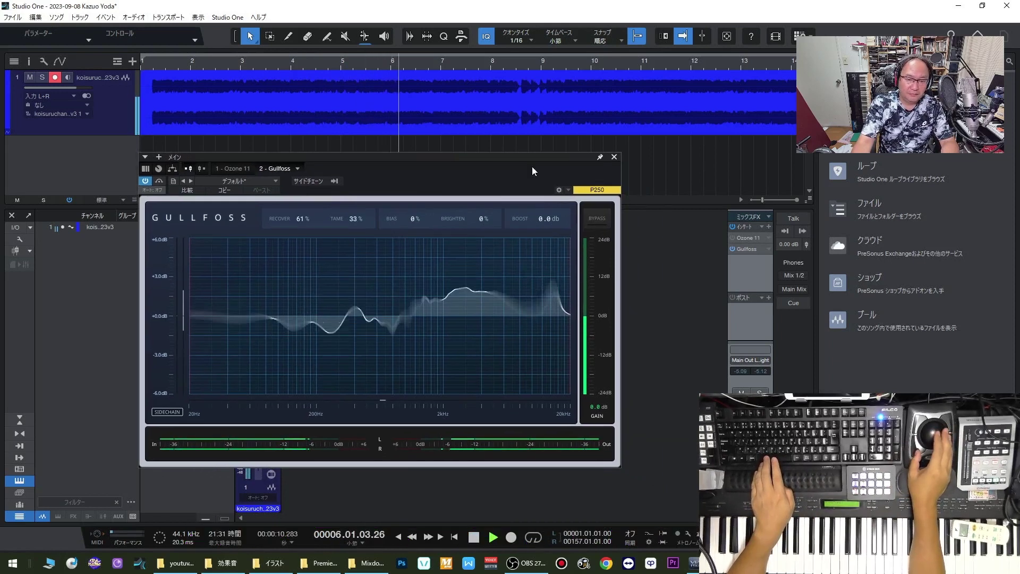
{"action": "left_click", "coordinate": [614, 157]}
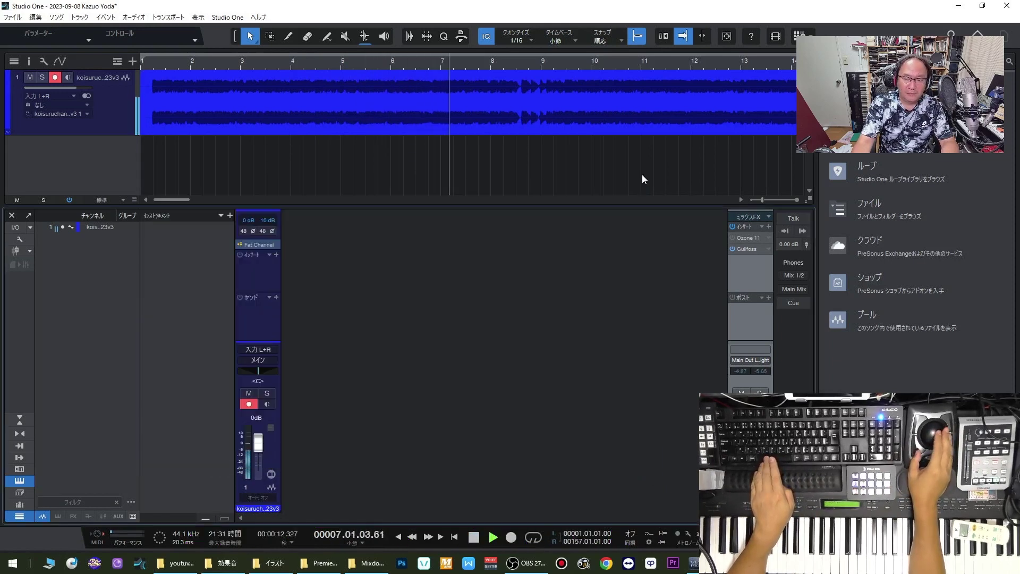
- Insert The God Particle after Gullfoss on the main output, deactivate Gullfoss and resume playback
{"action": "left_click", "coordinate": [769, 225]}
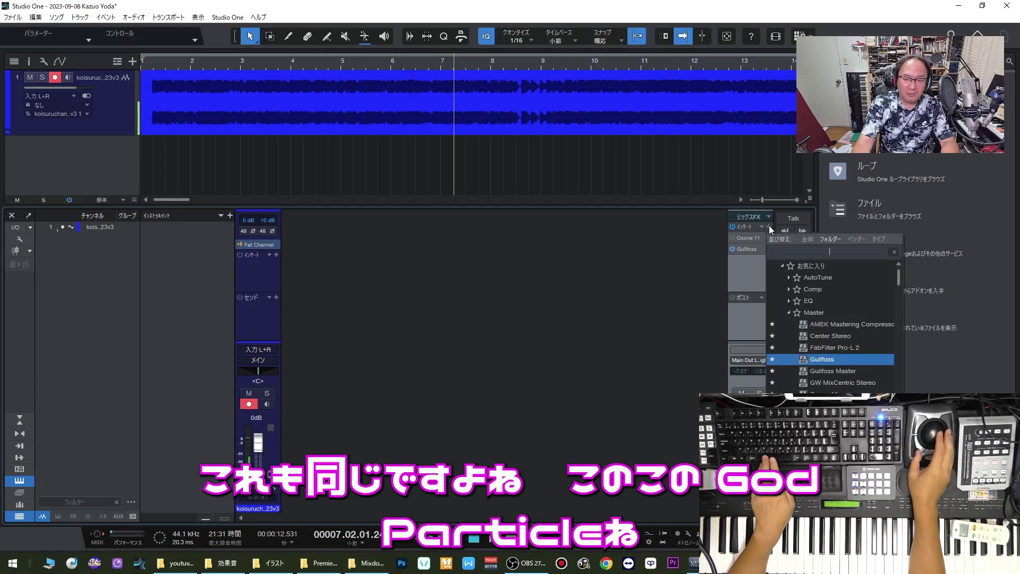
{"action": "key", "text": "Escape"}
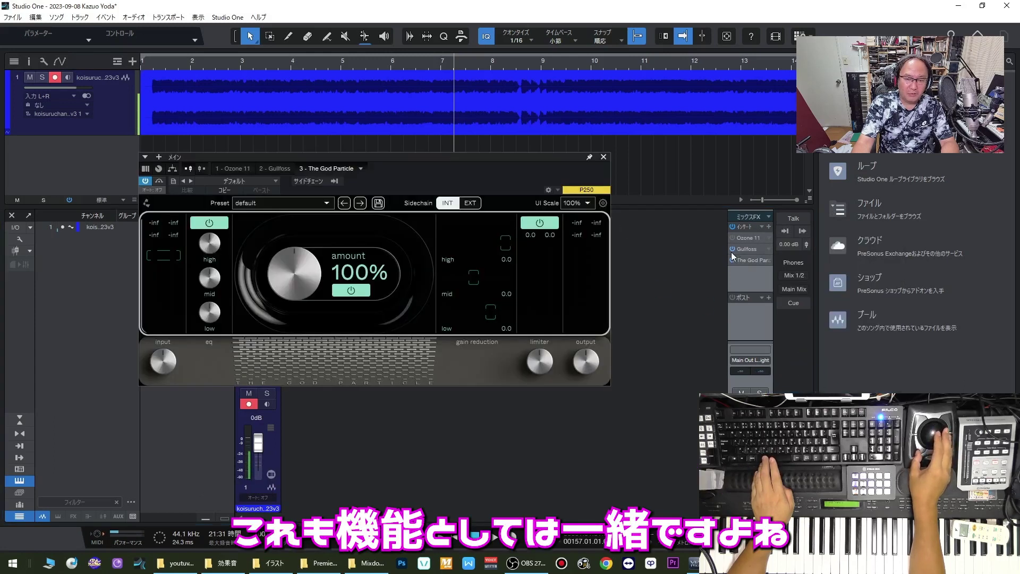
{"action": "key", "text": "space"}
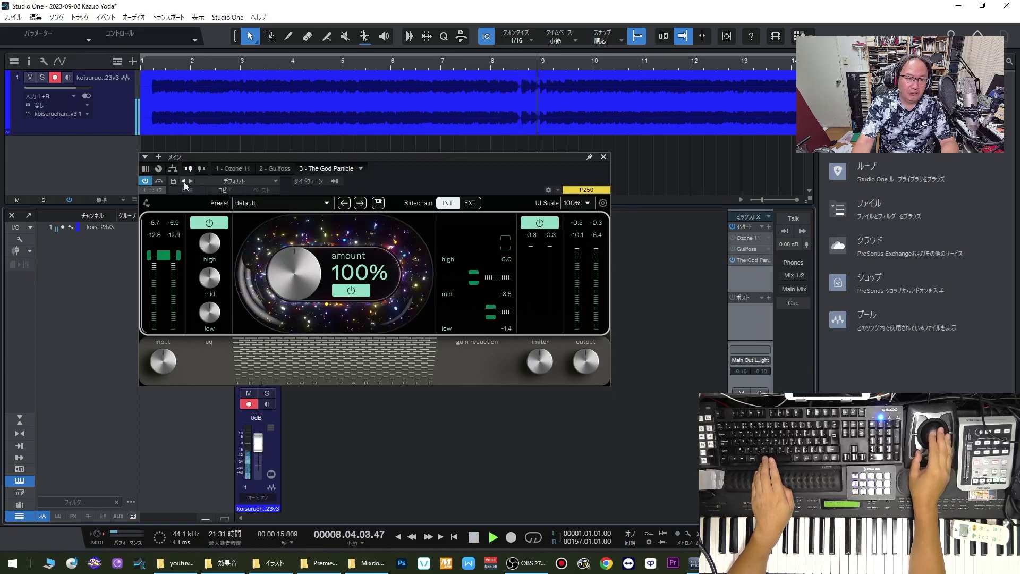
- Compare the song with The God Particle bypassed and active at 100% amount, and close its window
{"action": "left_click", "coordinate": [163, 182]}
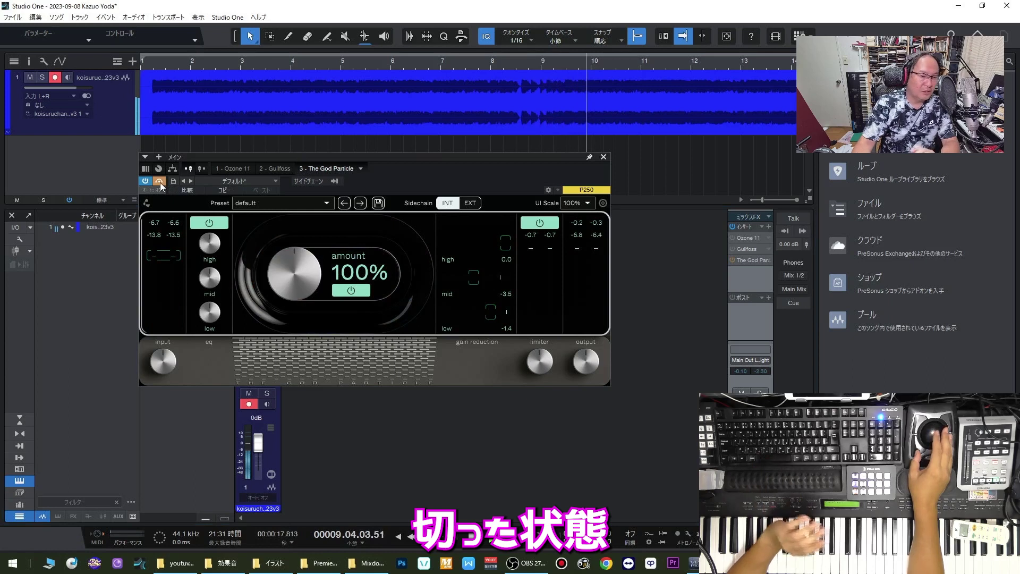
{"action": "left_click", "coordinate": [159, 181]}
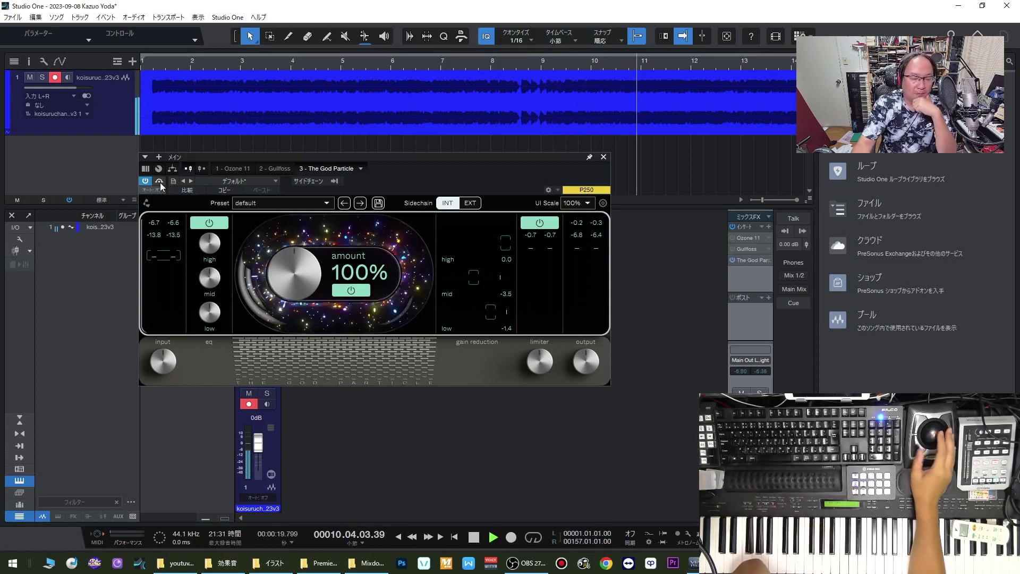
{"action": "mouse_move", "coordinate": [537, 355]}
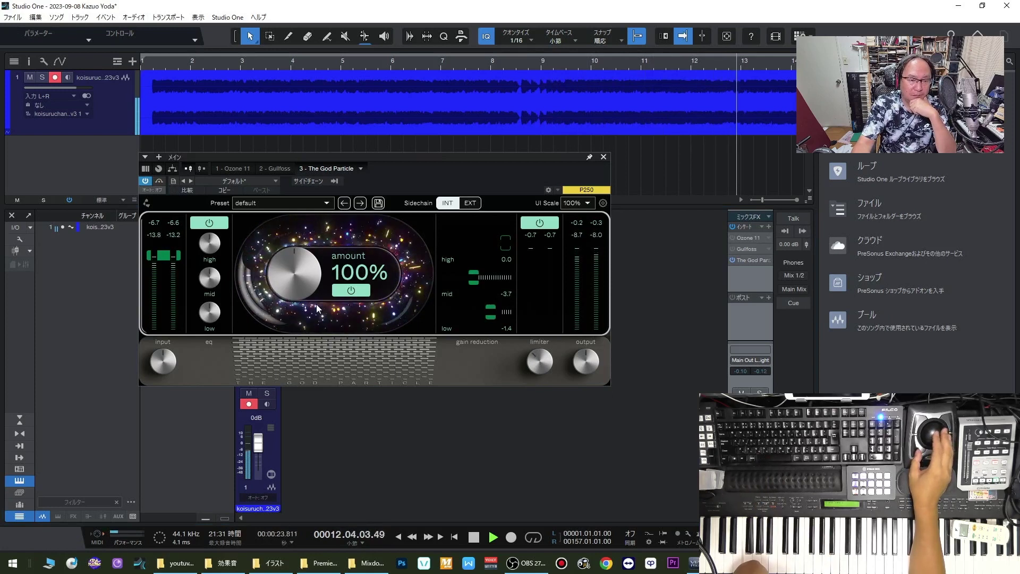
{"action": "left_click", "coordinate": [159, 182]}
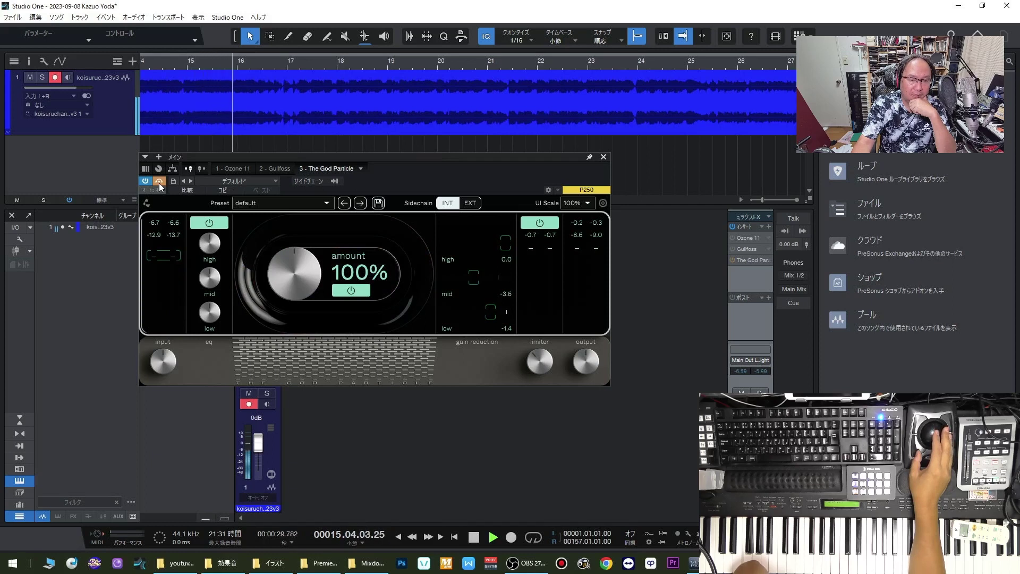
{"action": "left_click", "coordinate": [158, 182]}
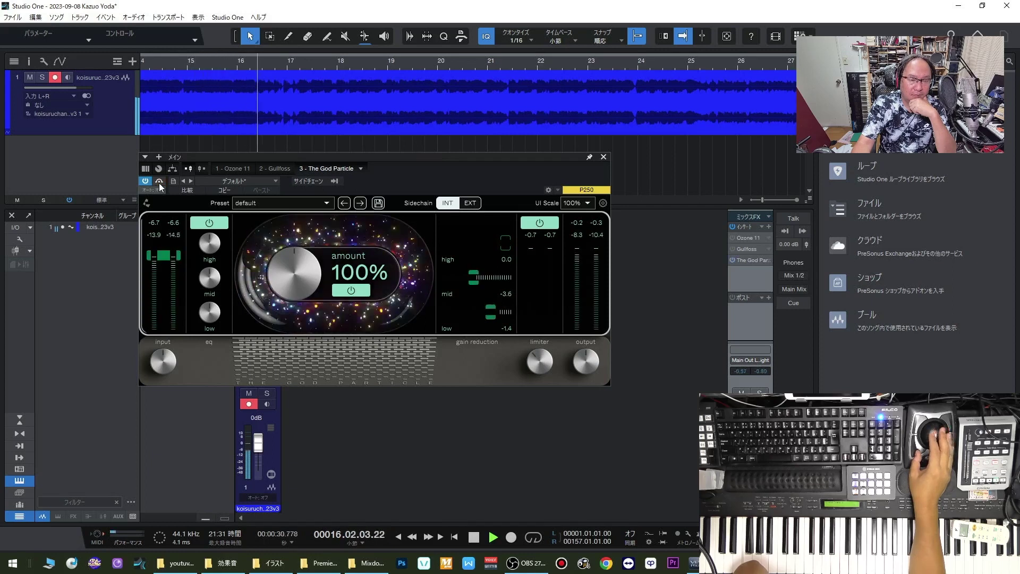
{"action": "left_click", "coordinate": [604, 156]}
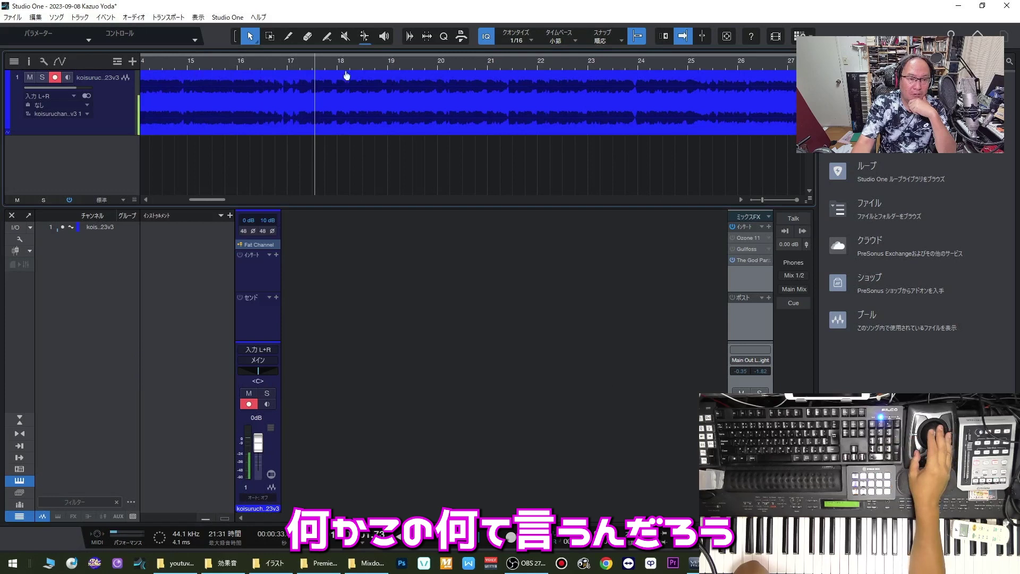
- Loop the passage from bar 17 beat 2 to bar 20 and place Ozone 11 between Gullfoss and The God Particle
{"action": "left_click_drag", "start_coordinate": [300, 51], "coordinate": [435, 49]}
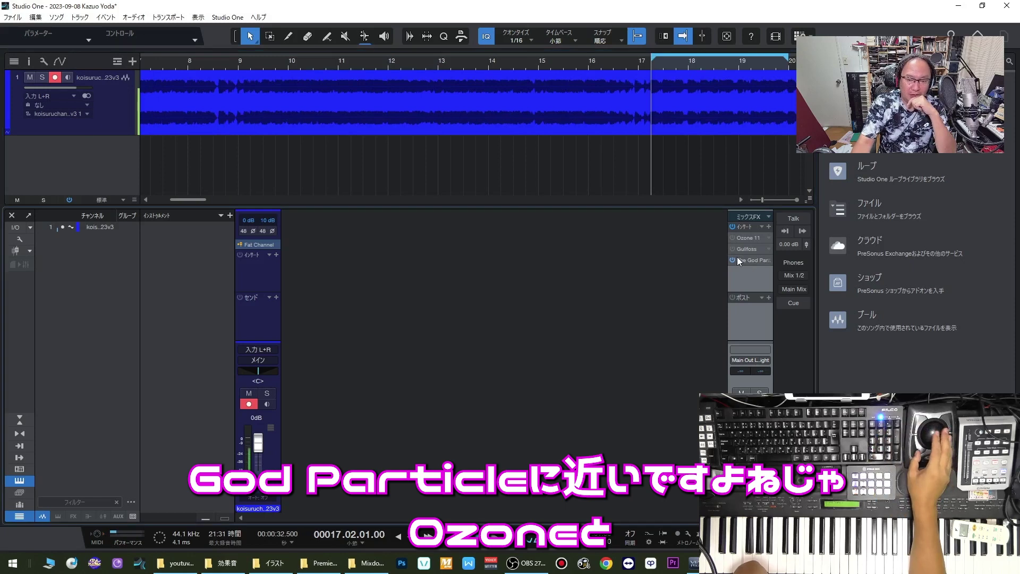
{"action": "left_click", "coordinate": [733, 238]}
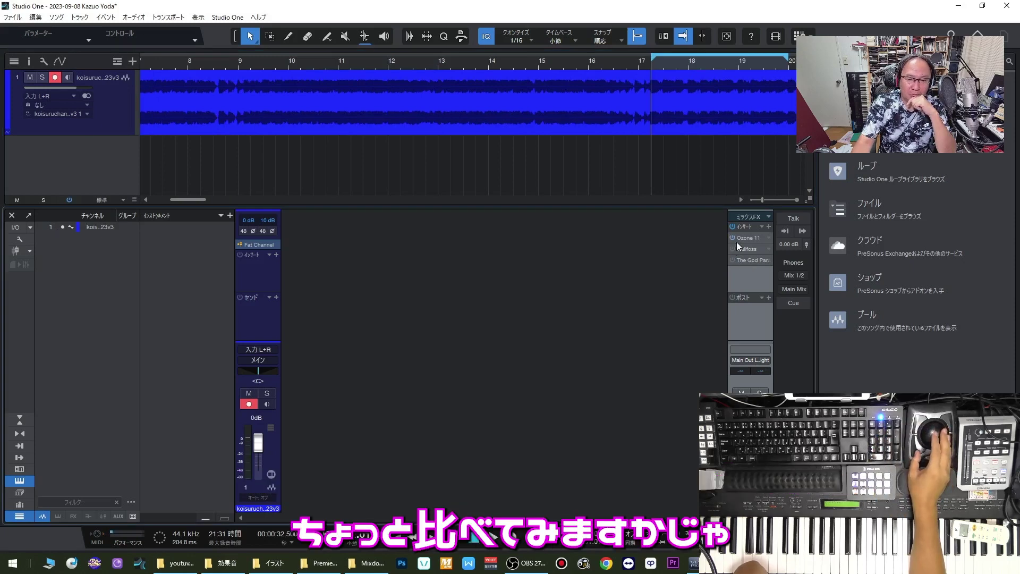
{"action": "left_click_drag", "start_coordinate": [747, 260], "coordinate": [751, 249]}
{"action": "key", "text": "space"}
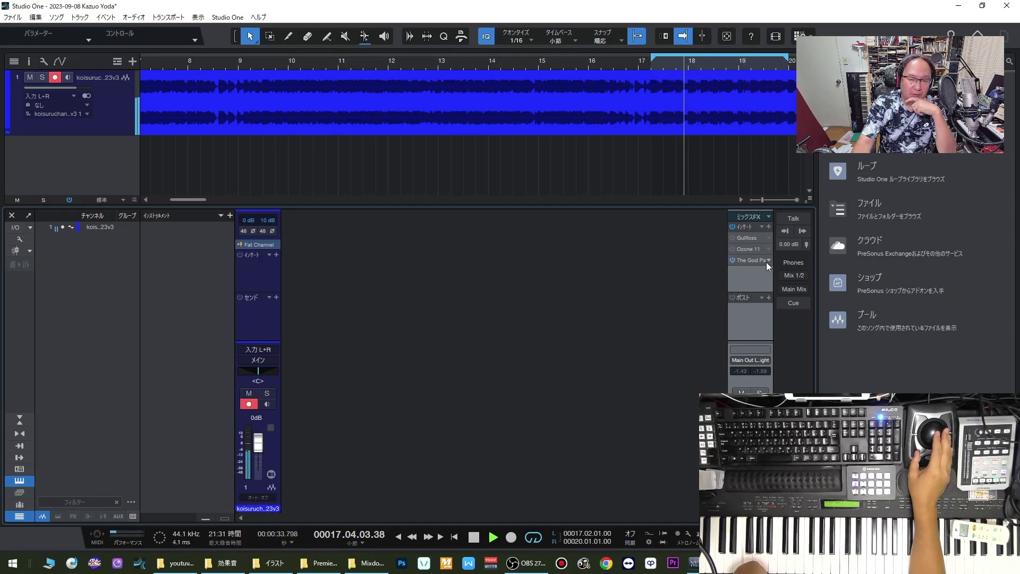
- Extend the end of the loop range to bar 21
{"action": "key", "text": "w"}
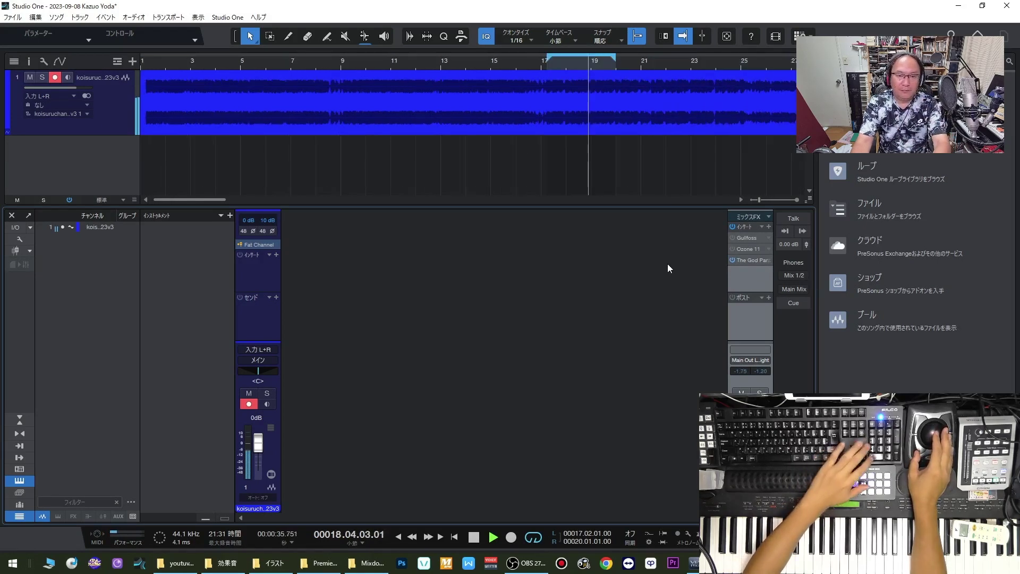
{"action": "left_click_drag", "start_coordinate": [616, 59], "coordinate": [643, 62]}
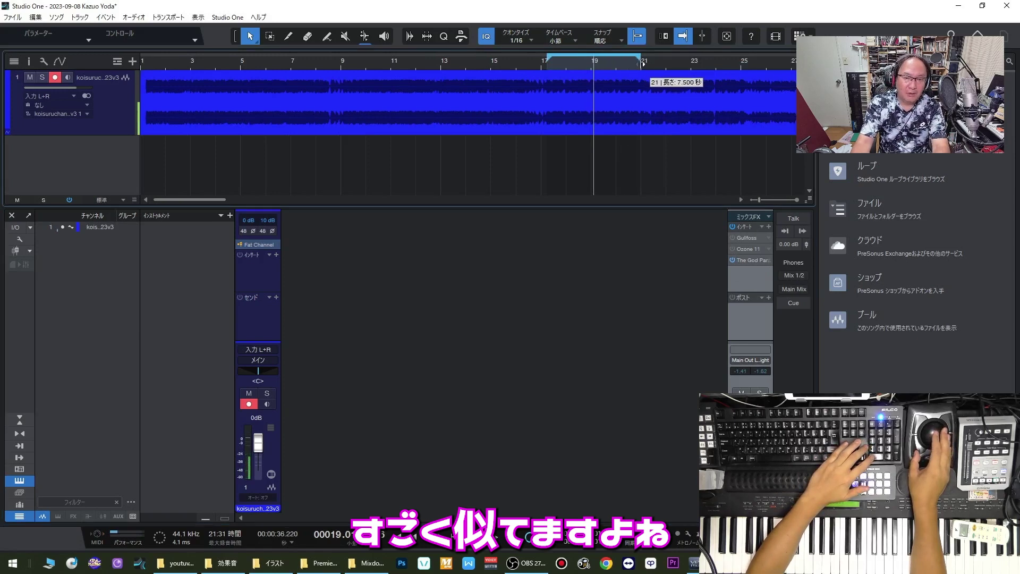
{"action": "key", "text": "space"}
{"action": "key", "text": "space"}
- Activate Ozone 11 in place of The God Particle and audition the loop with Ozone's Master Assistant view open
{"action": "left_click", "coordinate": [732, 249]}
{"action": "left_click", "coordinate": [732, 260]}
{"action": "left_click", "coordinate": [769, 250]}
{"action": "left_click", "coordinate": [750, 260]}
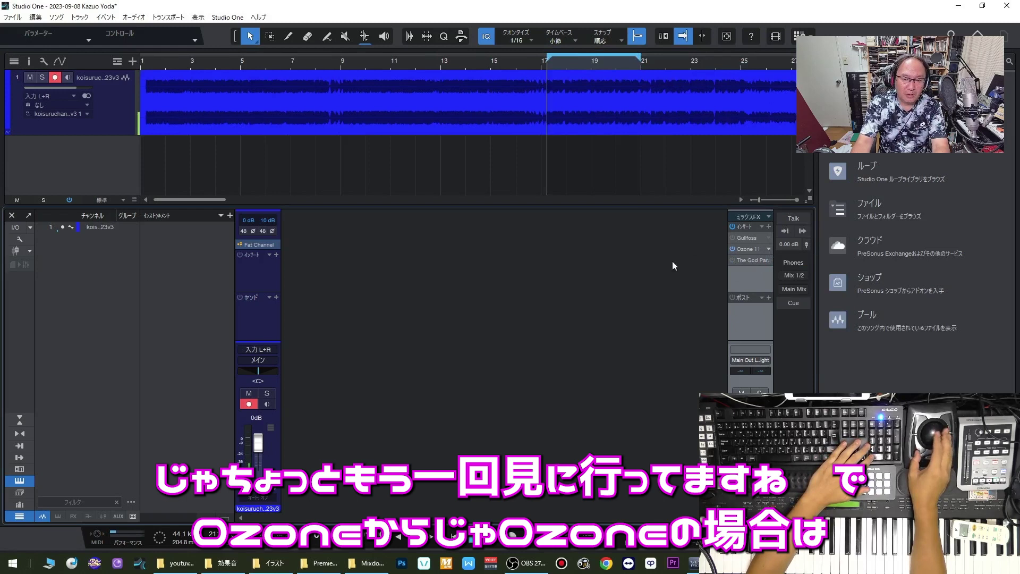
{"action": "left_click_drag", "start_coordinate": [411, 167], "coordinate": [394, 166]}
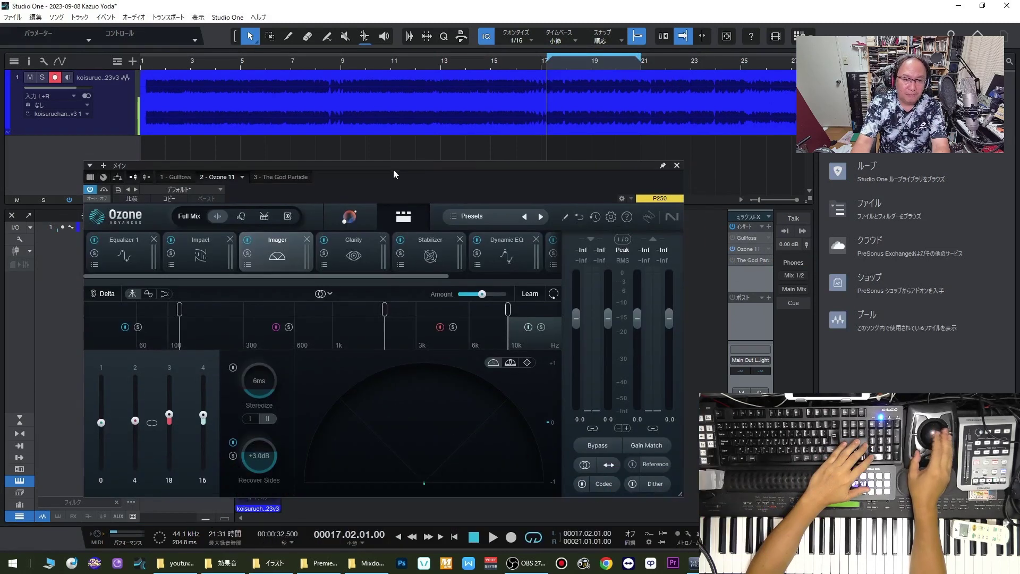
{"action": "left_click", "coordinate": [356, 218]}
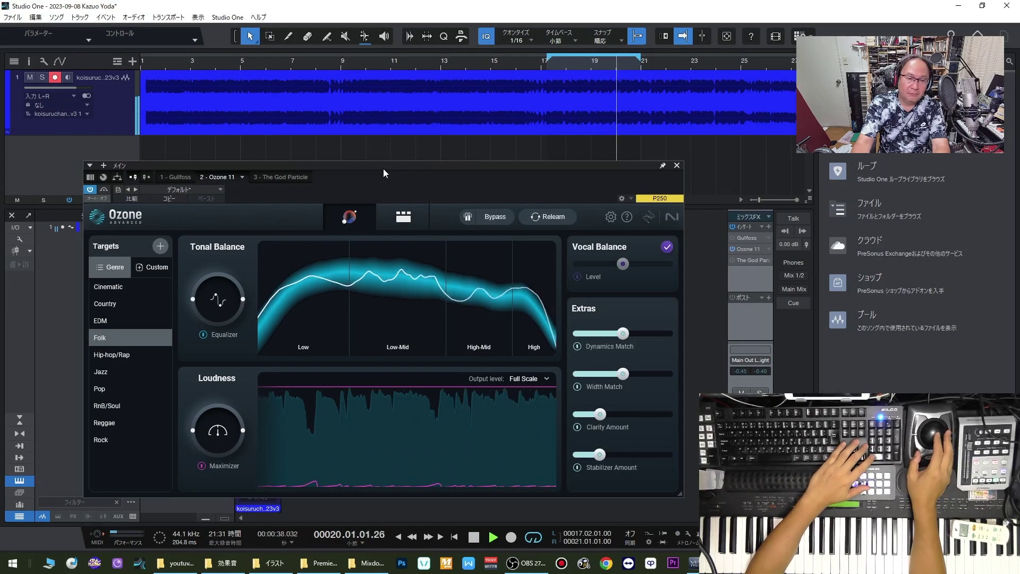
- Deactivate Ozone 11, activate The God Particle and audition the loop with its window displayed
{"action": "left_click", "coordinate": [732, 249]}
{"action": "left_click", "coordinate": [732, 260]}
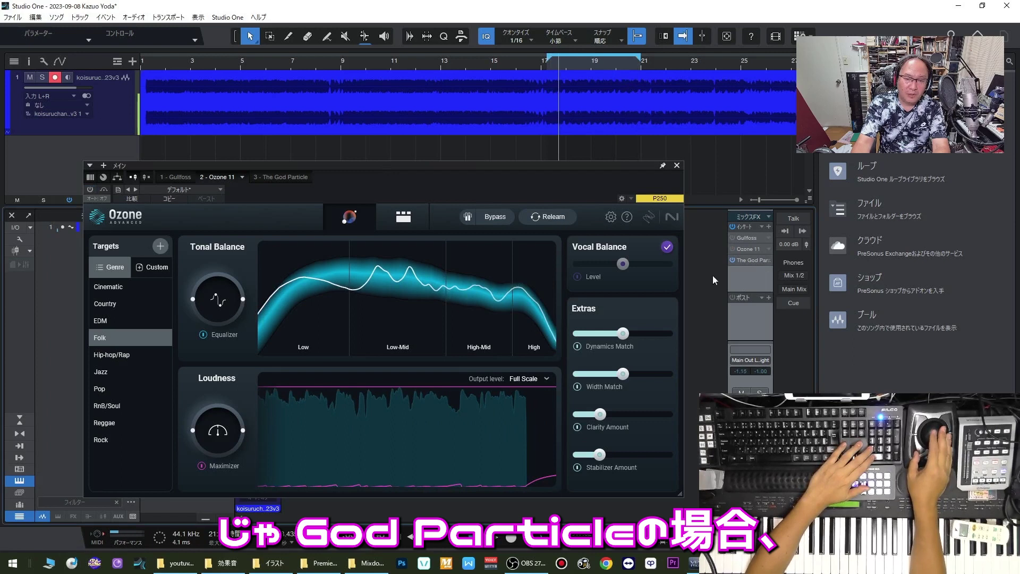
{"action": "left_click", "coordinate": [321, 177]}
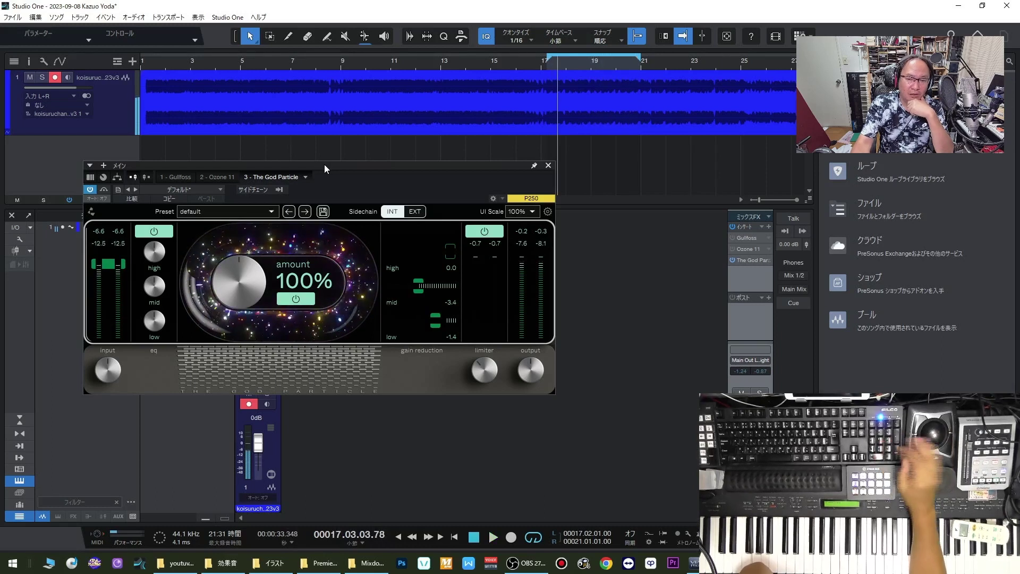
- Return to Ozone 11 with The God Particle deactivated and listen again with Ozone's window displayed
{"action": "key", "text": "space"}
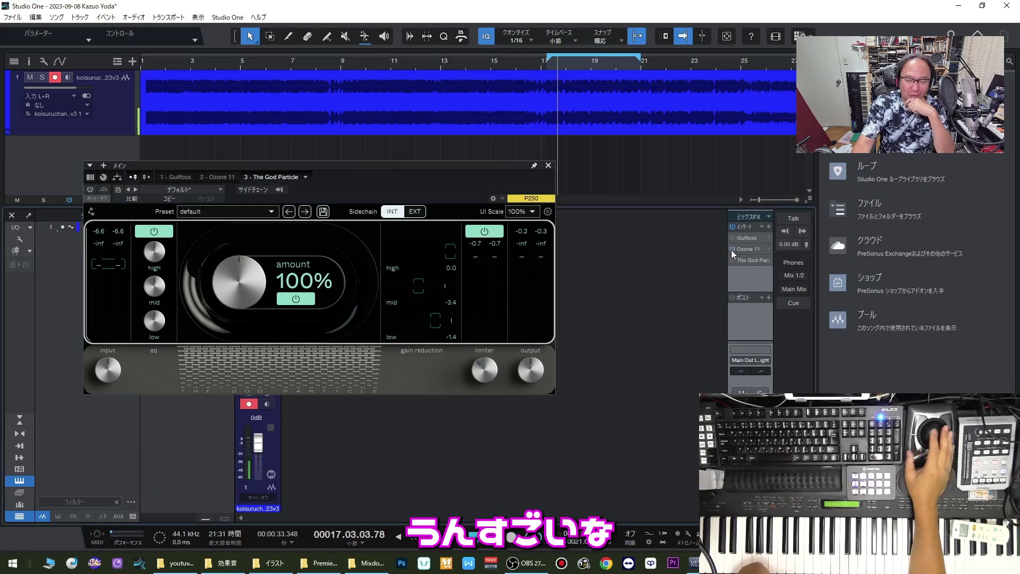
{"action": "key", "text": "space"}
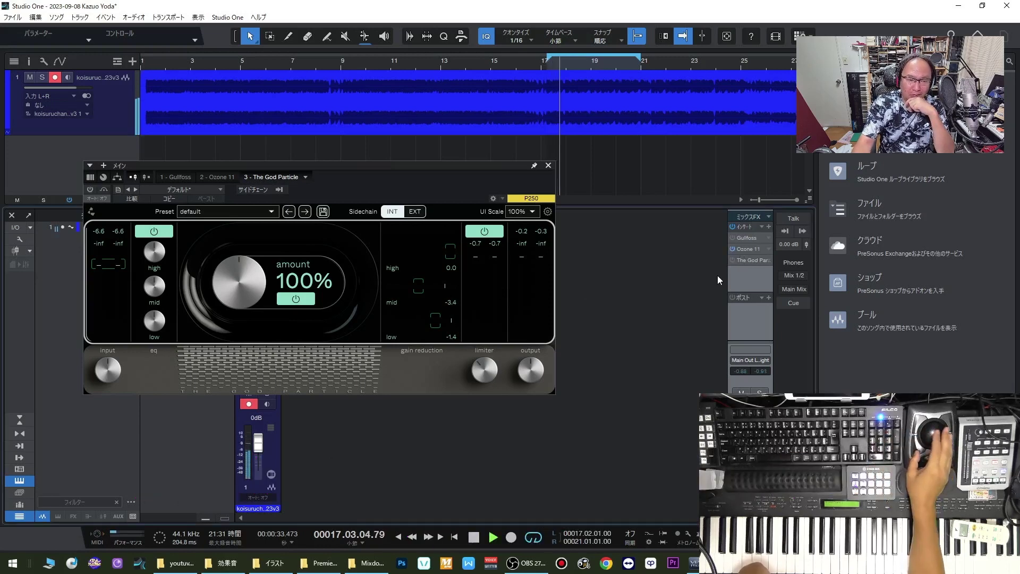
{"action": "left_click", "coordinate": [216, 177]}
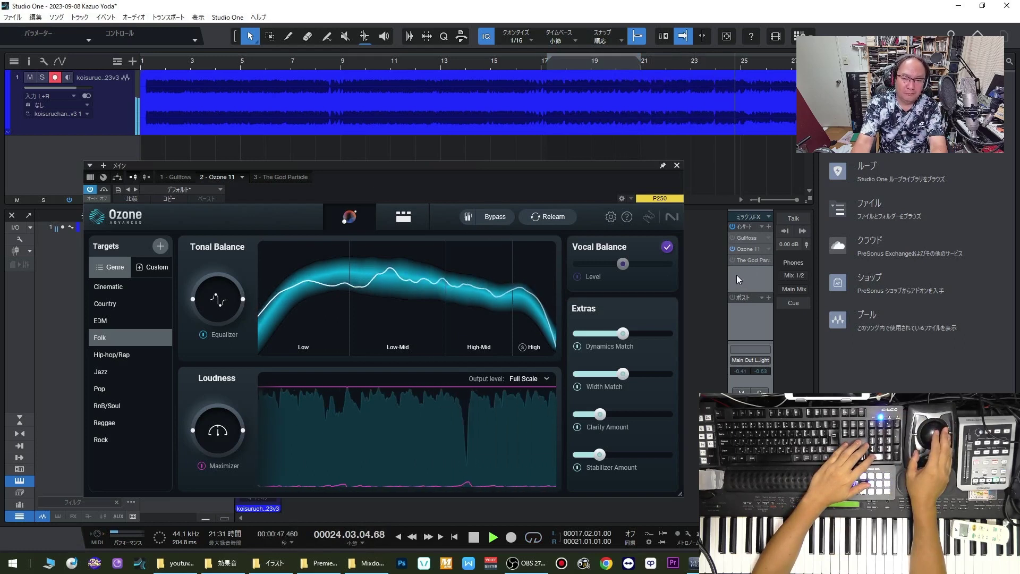
- Switch the active insert from Ozone 11 to The God Particle and show its window for another listen
{"action": "left_click", "coordinate": [732, 248]}
{"action": "left_click", "coordinate": [732, 260]}
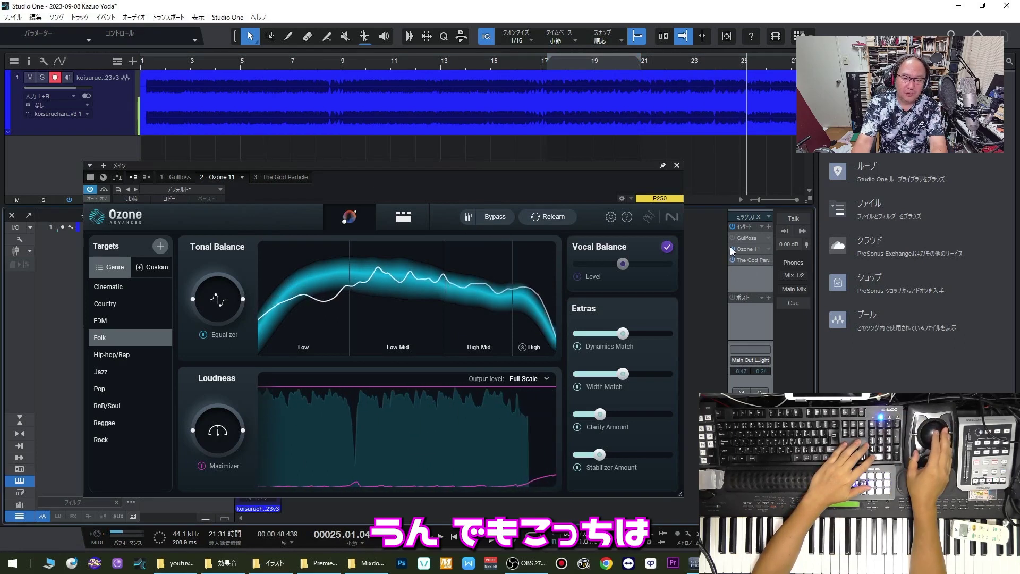
{"action": "double_click", "coordinate": [749, 259]}
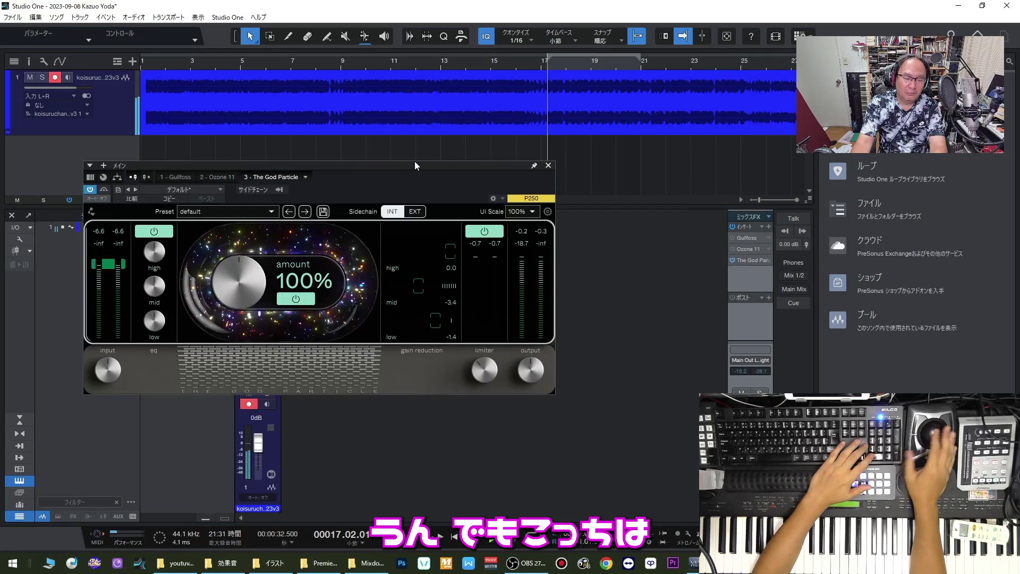
- Raise The God Particle's amount to 102% during playback and close its window
{"action": "left_click_drag", "start_coordinate": [415, 164], "coordinate": [443, 177]}
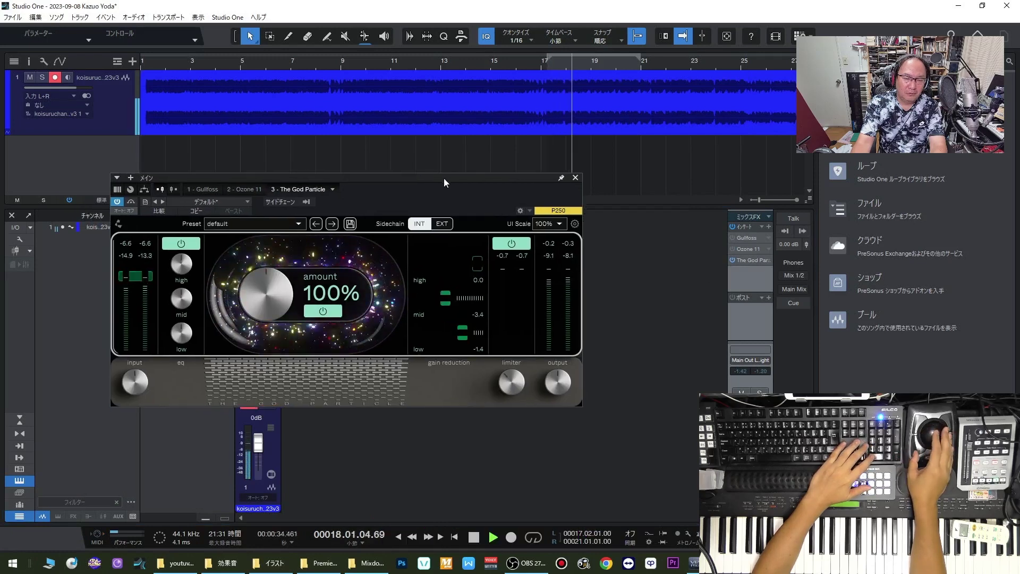
{"action": "mouse_move", "coordinate": [514, 373]}
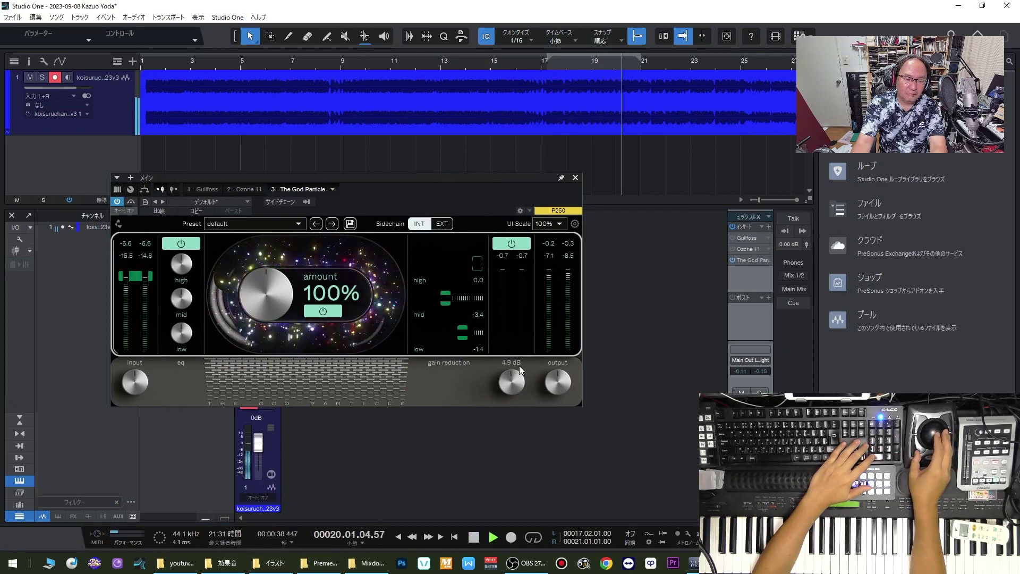
{"action": "left_click_drag", "start_coordinate": [273, 301], "coordinate": [285, 164]}
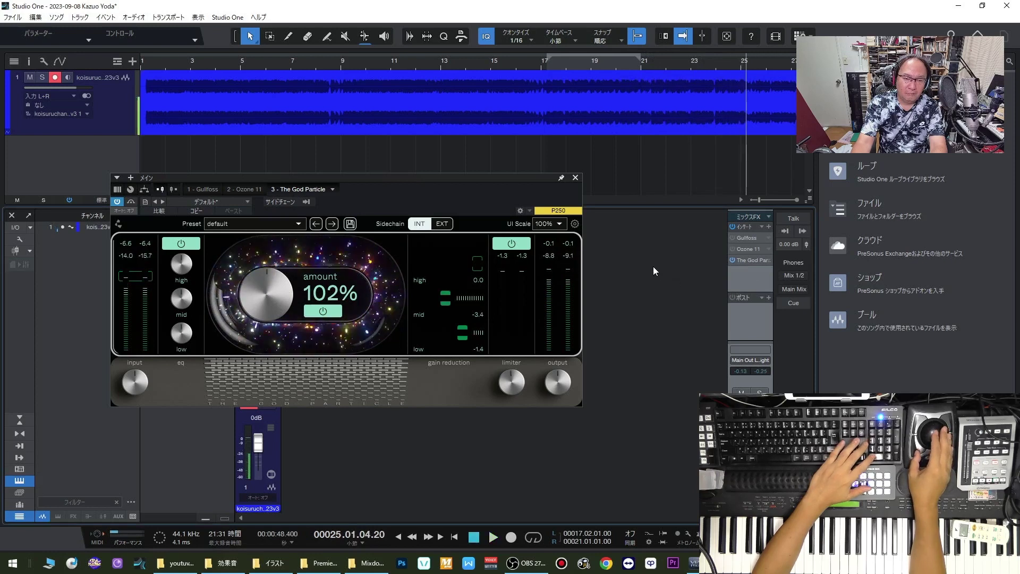
{"action": "left_click", "coordinate": [575, 177]}
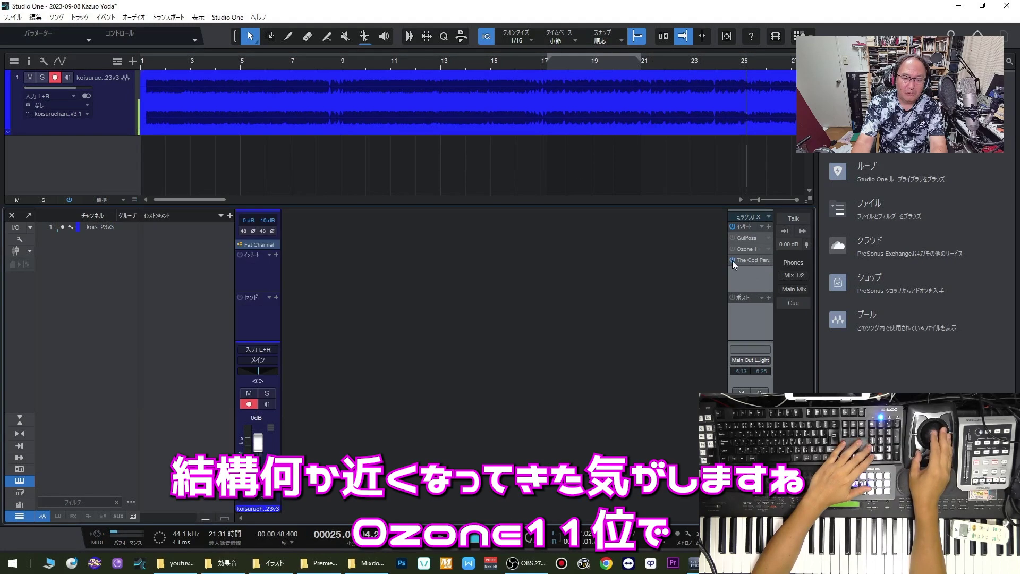
- Make Ozone 11 the active insert instead of The God Particle, show its Master Assistant view and audition the track from bar 17
{"action": "left_click", "coordinate": [769, 249]}
{"action": "left_click", "coordinate": [726, 267]}
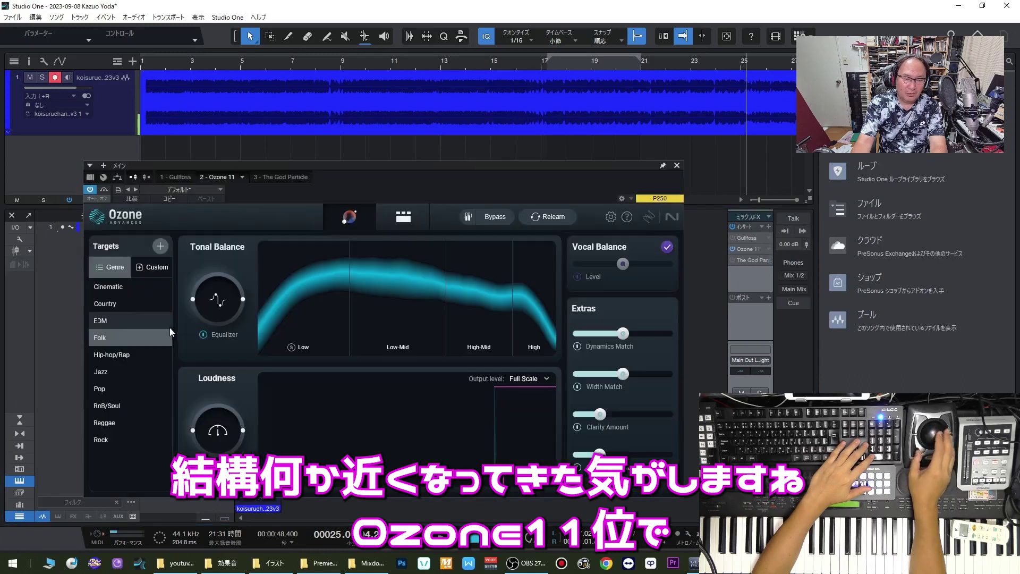
{"action": "left_click_drag", "start_coordinate": [374, 161], "coordinate": [369, 153]}
{"action": "key", "text": "space"}
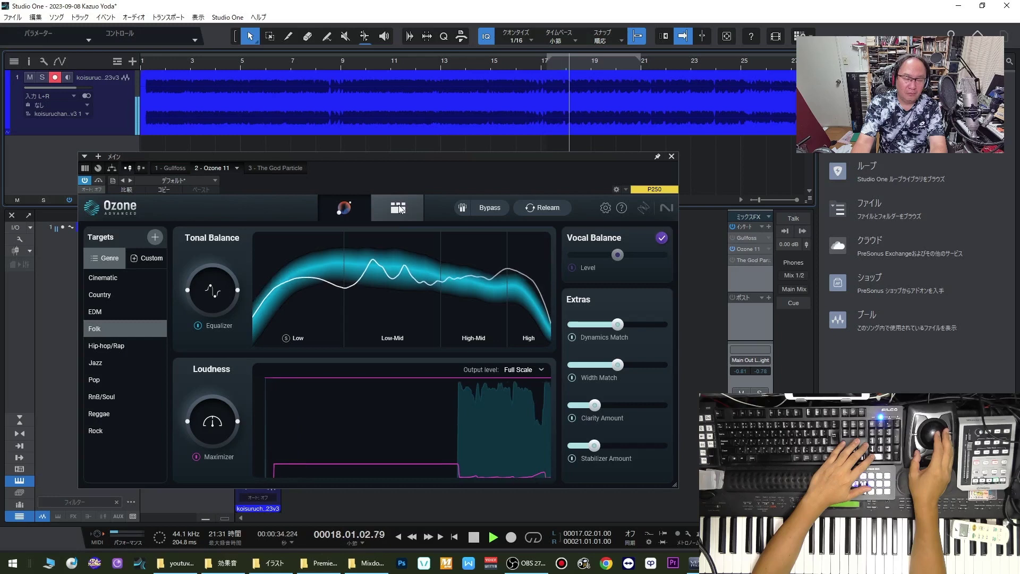
{"action": "left_click_drag", "start_coordinate": [396, 157], "coordinate": [377, 193]}
{"action": "key", "text": "space"}
- Swap the track's current audio clip for a different mix and play it from bar 17
{"action": "left_click", "coordinate": [566, 119]}
{"action": "key", "text": "Delete"}
{"action": "key", "text": "z"}
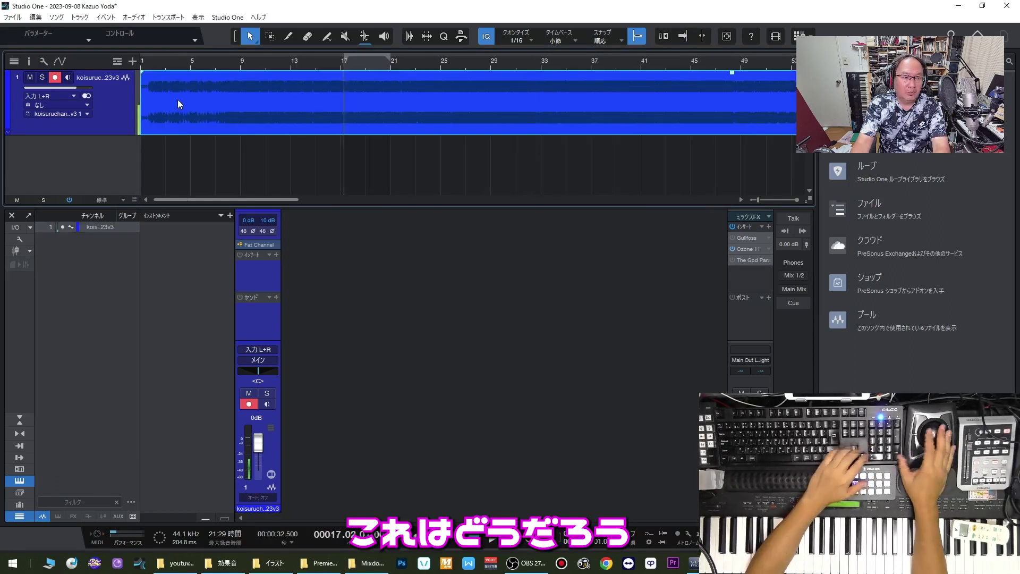
{"action": "key", "text": "f"}
{"action": "key", "text": "space"}
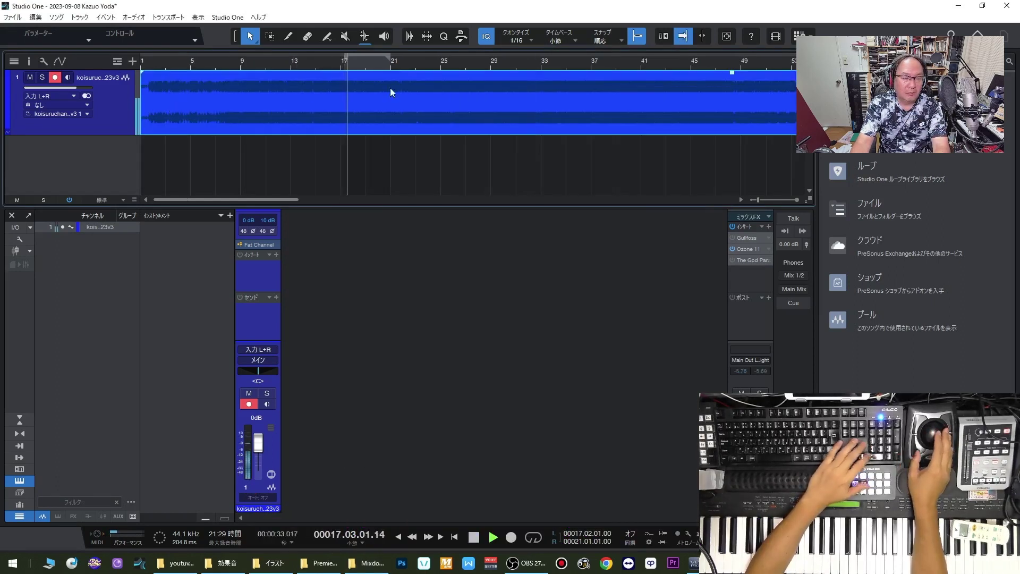
- Show Ozone 11's window and set playback to loop over bars 24 to 34
{"action": "key", "text": "e"}
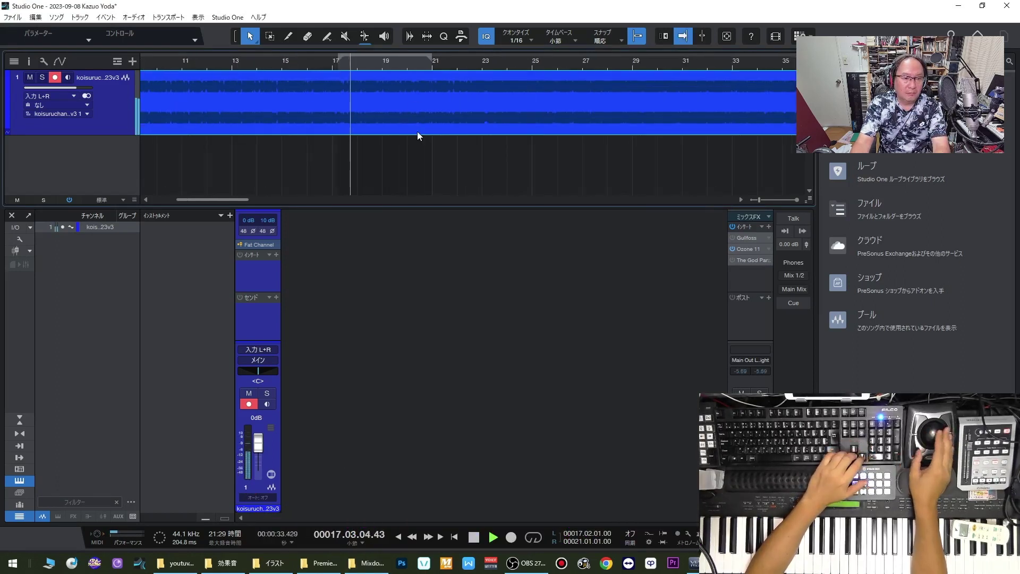
{"action": "left_click", "coordinate": [768, 248]}
{"action": "left_click", "coordinate": [656, 265]}
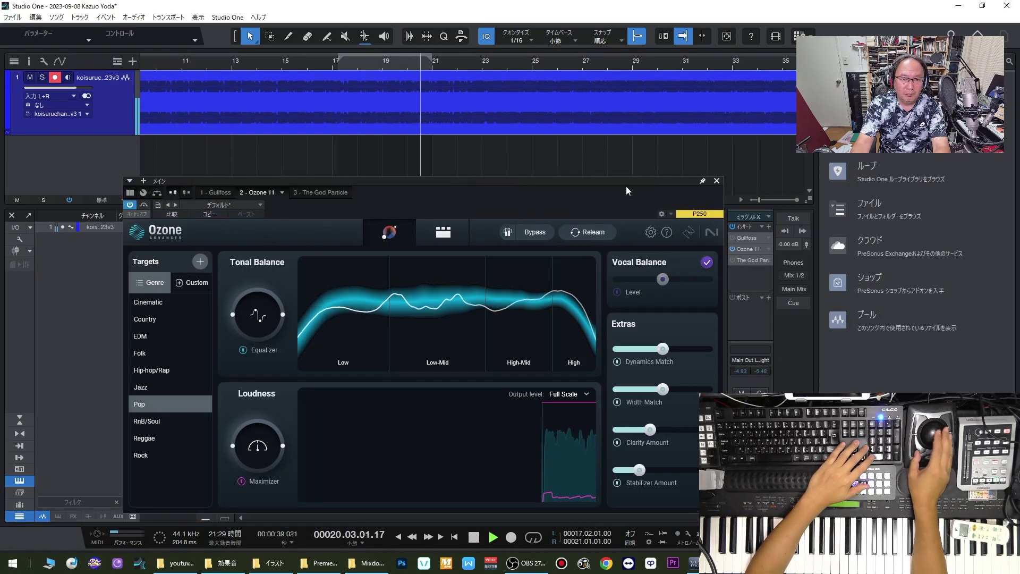
{"action": "left_click", "coordinate": [478, 62]}
{"action": "key", "text": "space"}
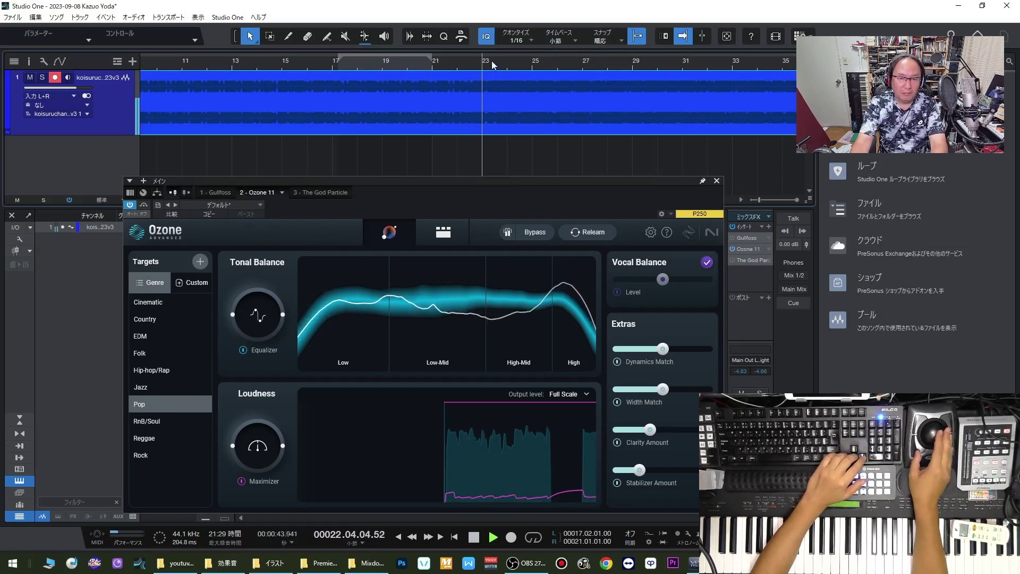
{"action": "left_click_drag", "start_coordinate": [510, 55], "coordinate": [757, 55]}
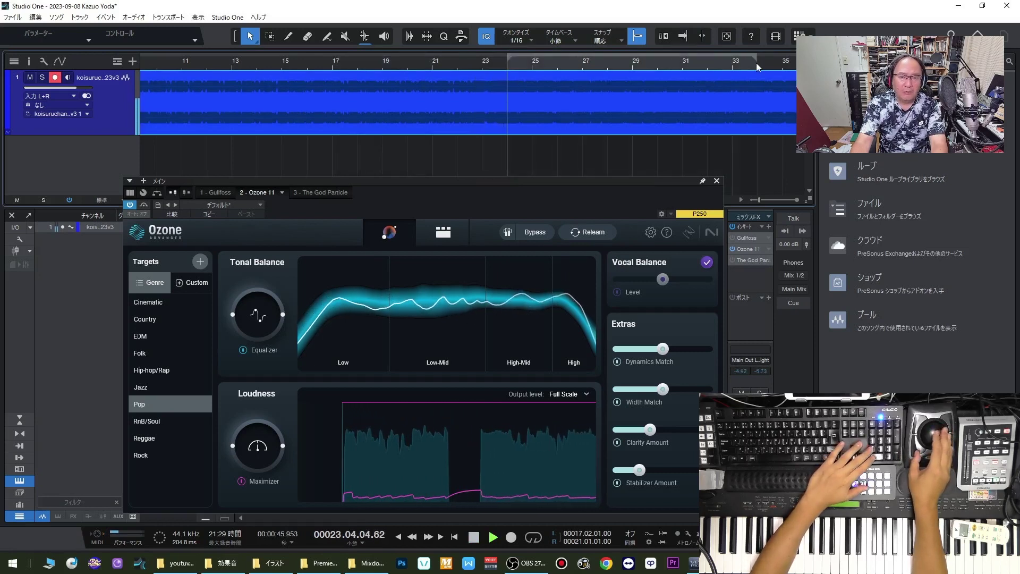
{"action": "key", "text": "slash"}
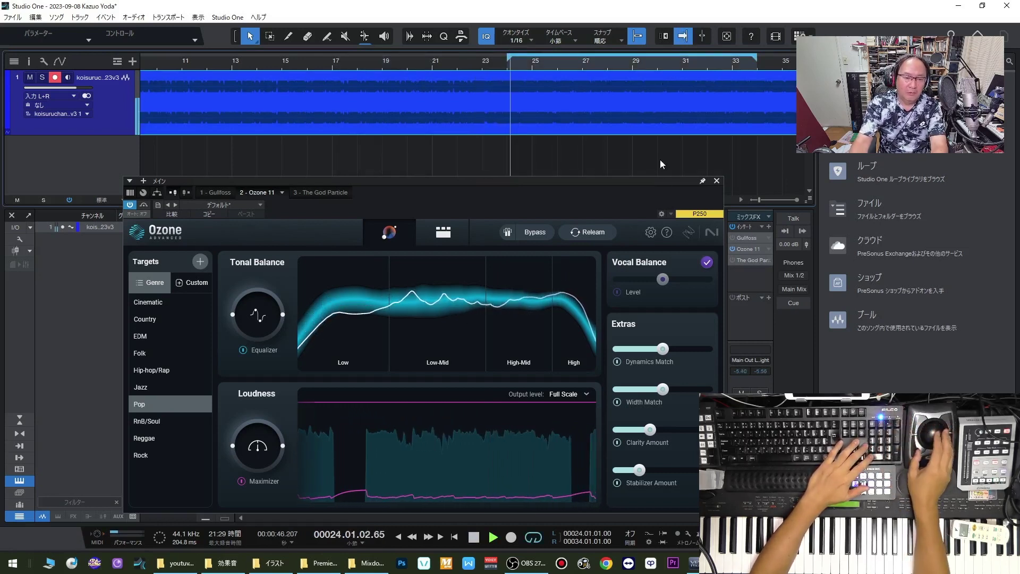
- Have Ozone's Master Assistant relearn the new mix while the loop plays
{"action": "left_click", "coordinate": [392, 235]}
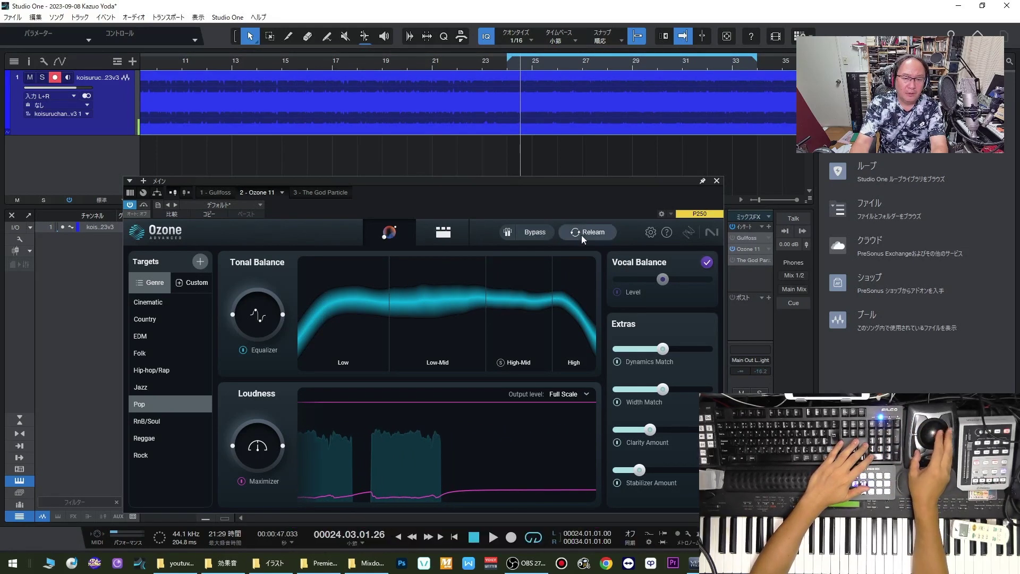
{"action": "key", "text": "space"}
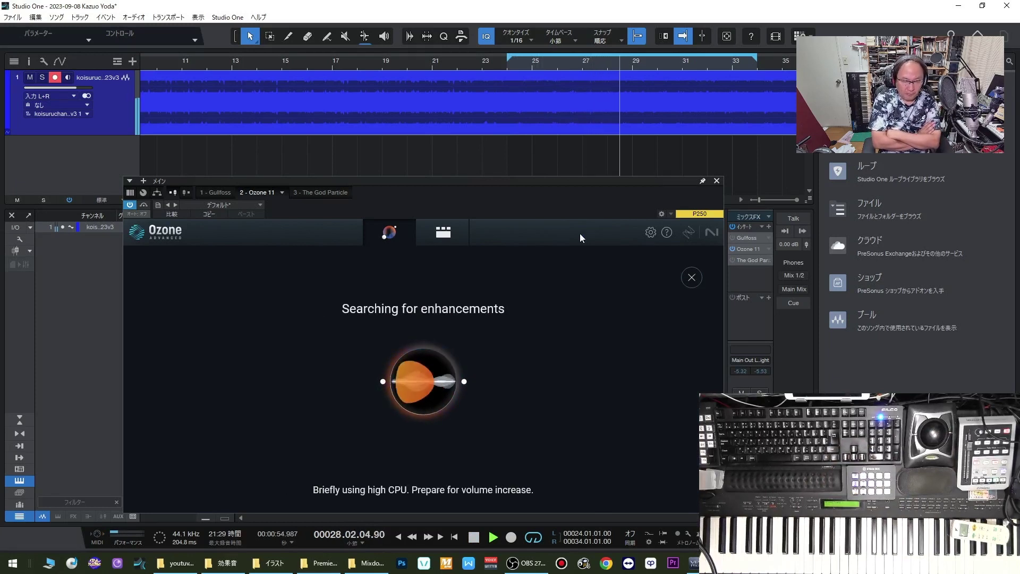
{"action": "key", "text": "KP_Subtract"}
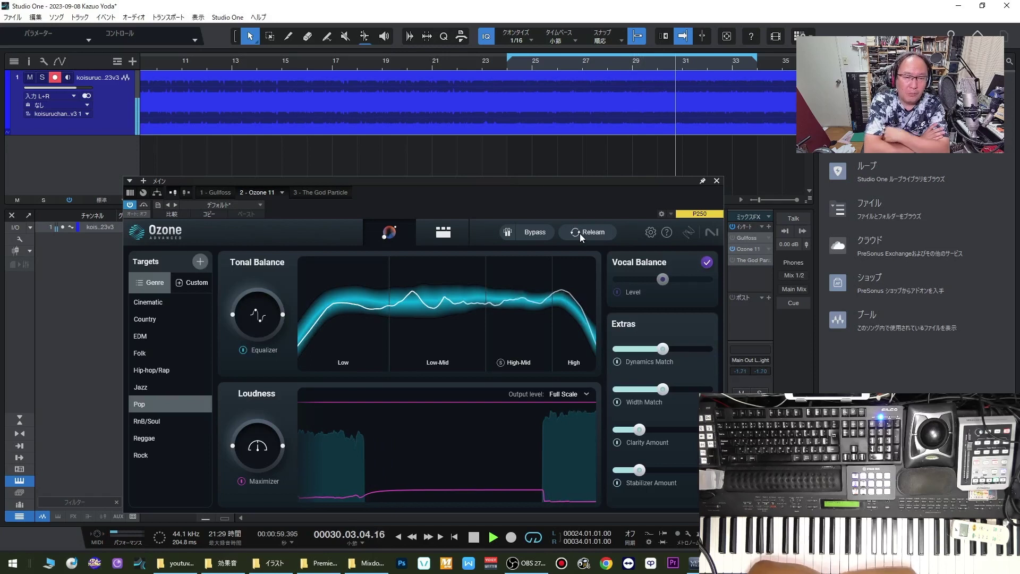
- Compare the loop with Ozone bypassed and enabled, and replay it from the loop start with processing on
{"action": "left_click", "coordinate": [526, 235]}
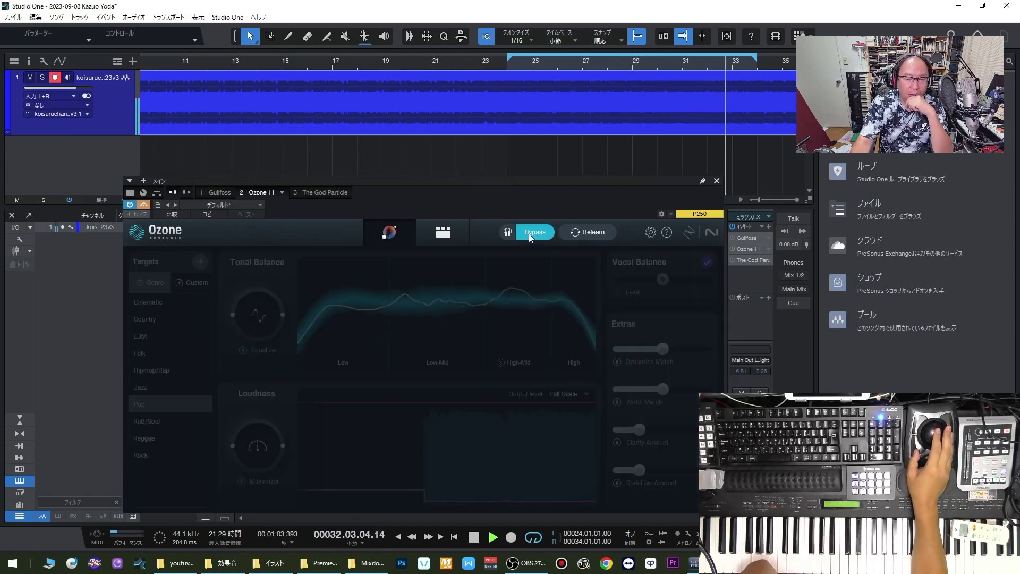
{"action": "left_click", "coordinate": [528, 234]}
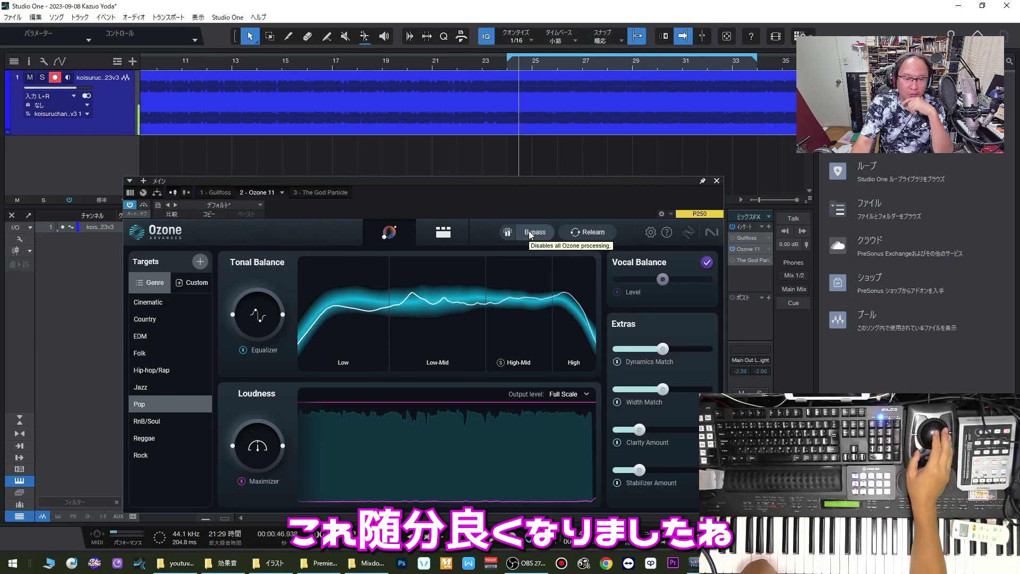
{"action": "key", "text": "space"}
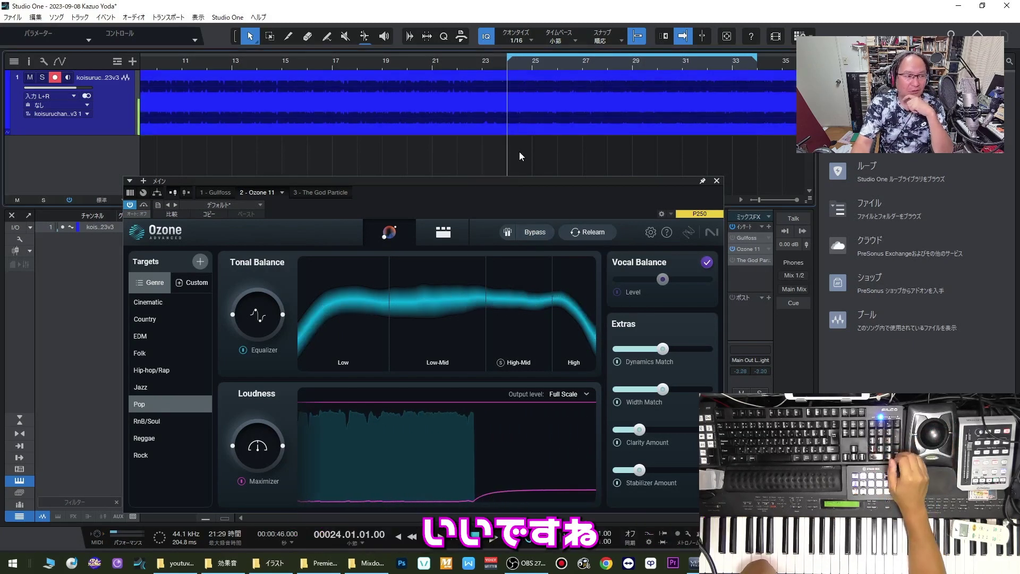
{"action": "key", "text": "space"}
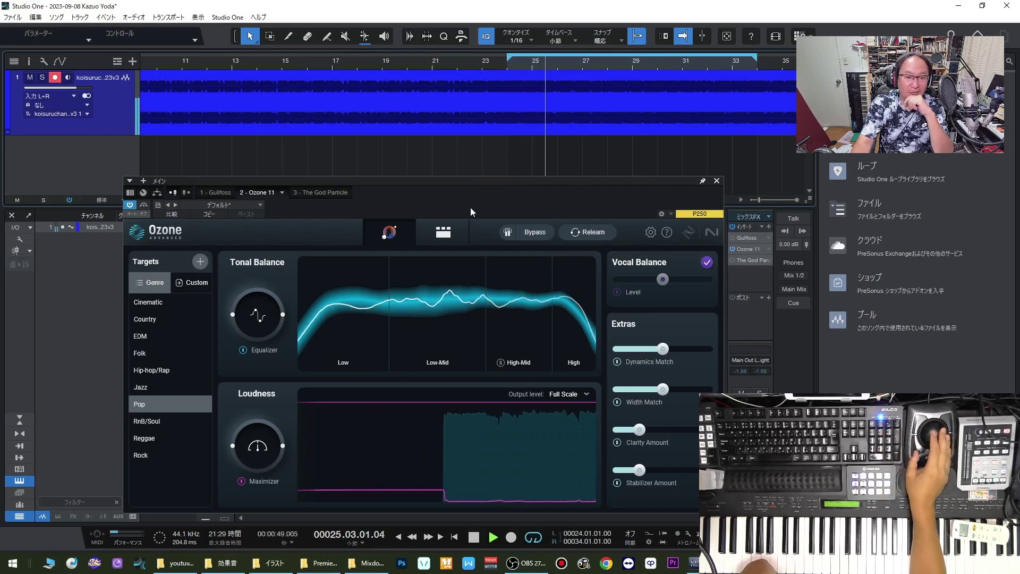
- Examine Ozone's Equalizer 1, Impact and Imager module settings in the detailed view
{"action": "left_click", "coordinate": [449, 234]}
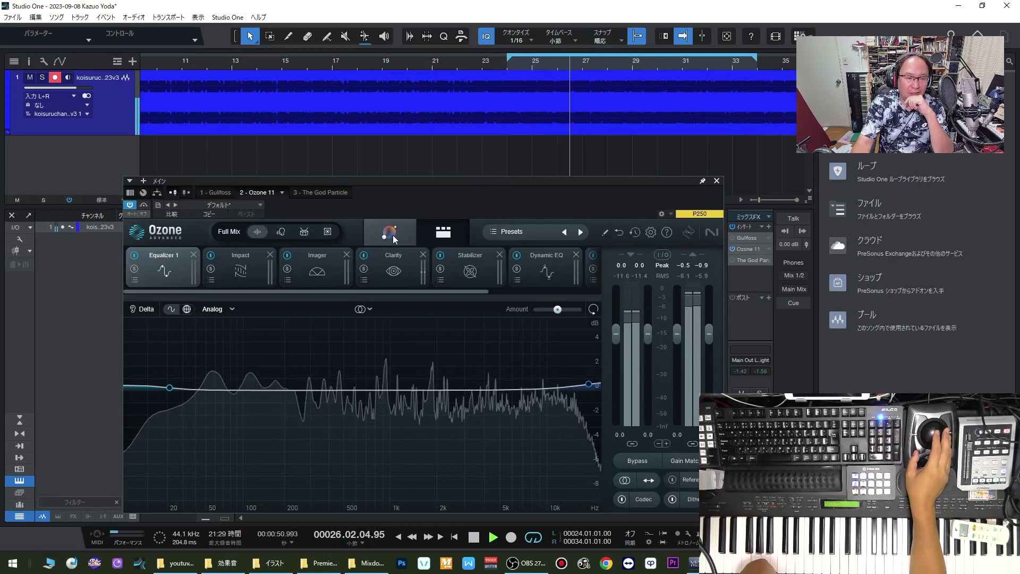
{"action": "left_click", "coordinate": [392, 237]}
{"action": "left_click", "coordinate": [442, 236]}
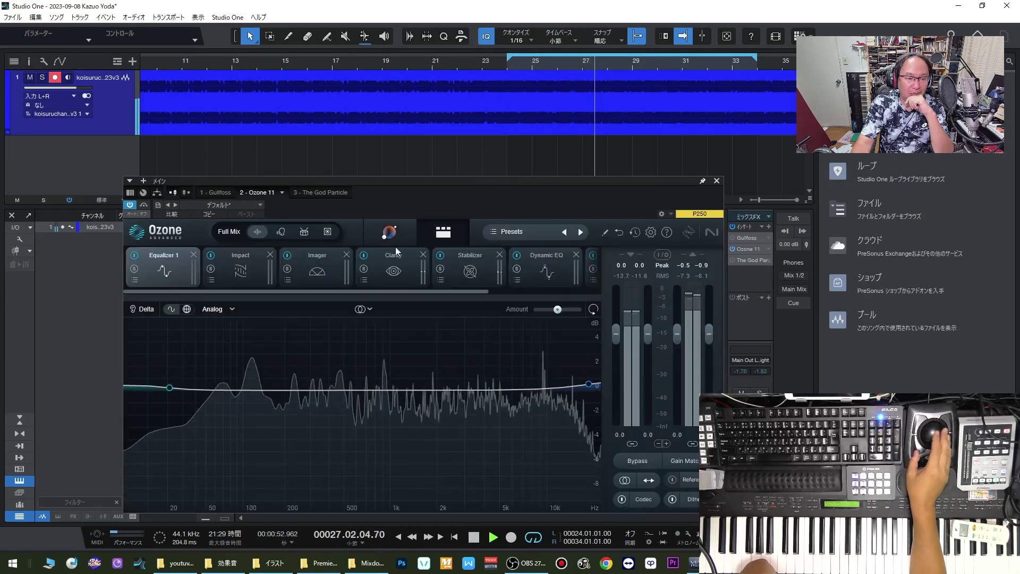
{"action": "left_click", "coordinate": [241, 264]}
{"action": "left_click", "coordinate": [304, 270]}
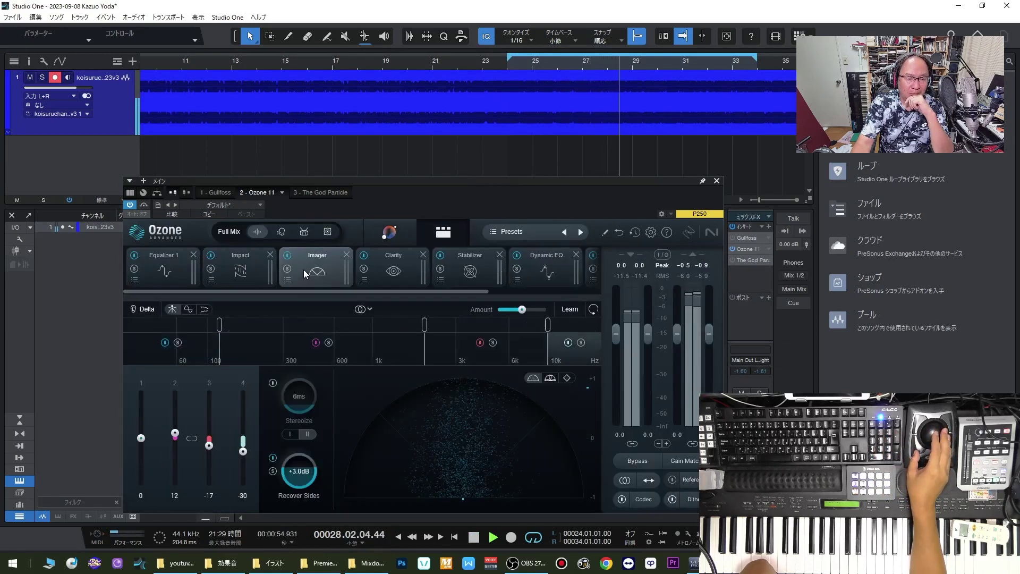
- Set the Clarity module's amount to 26 and return to the Master Assistant view
{"action": "left_click", "coordinate": [382, 272]}
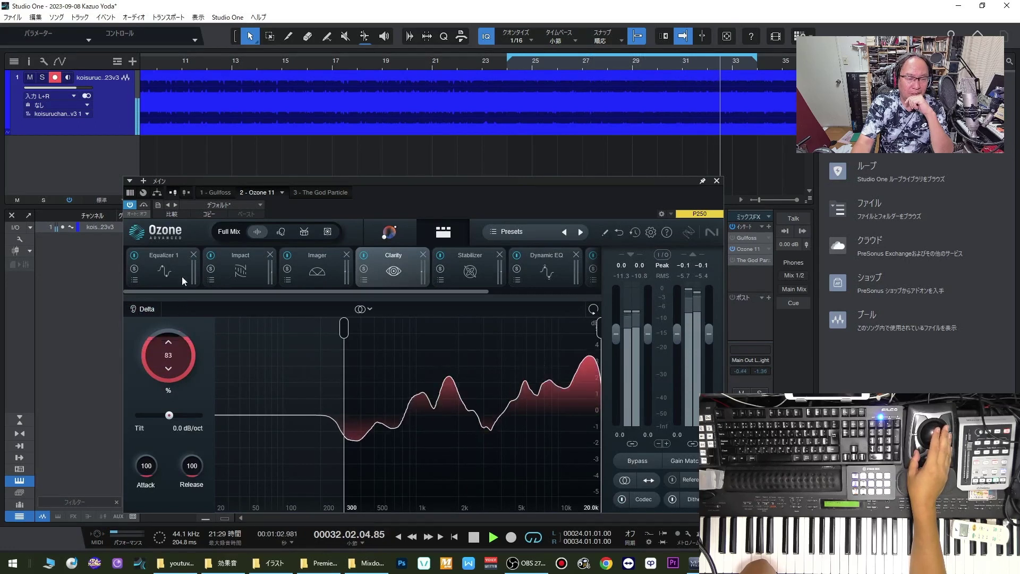
{"action": "scroll", "coordinate": [194, 367], "scroll_direction": "down", "scroll_amount": 10}
{"action": "scroll", "coordinate": [189, 370], "scroll_direction": "down", "scroll_amount": 2}
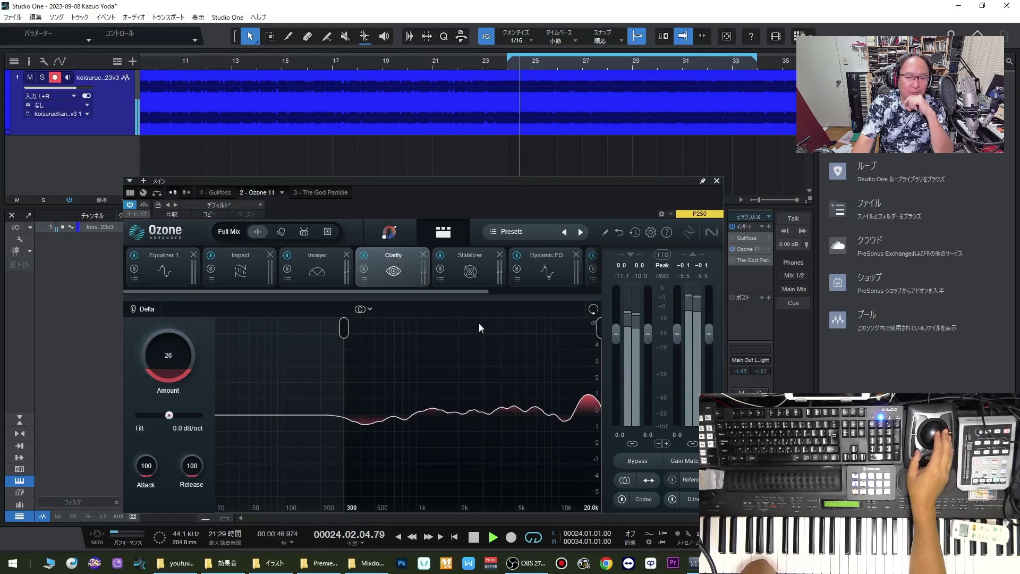
{"action": "left_click", "coordinate": [390, 232]}
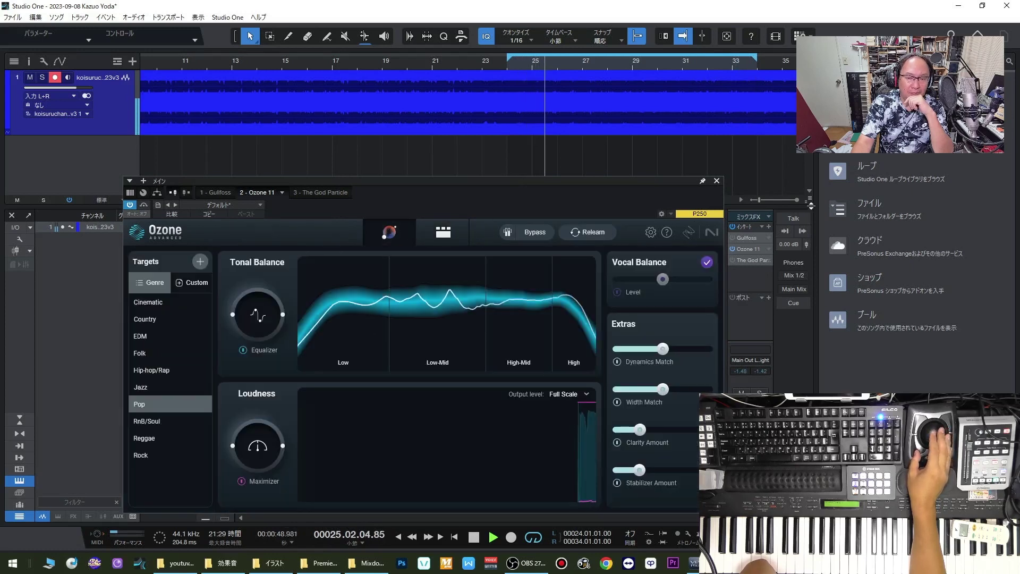
- Close Ozone's window, replace it with The God Particle as the active insert and play the loop with that plug-in's window displayed
{"action": "left_click", "coordinate": [717, 181]}
{"action": "left_click", "coordinate": [732, 248]}
{"action": "left_click", "coordinate": [732, 260]}
{"action": "left_click", "coordinate": [768, 260]}
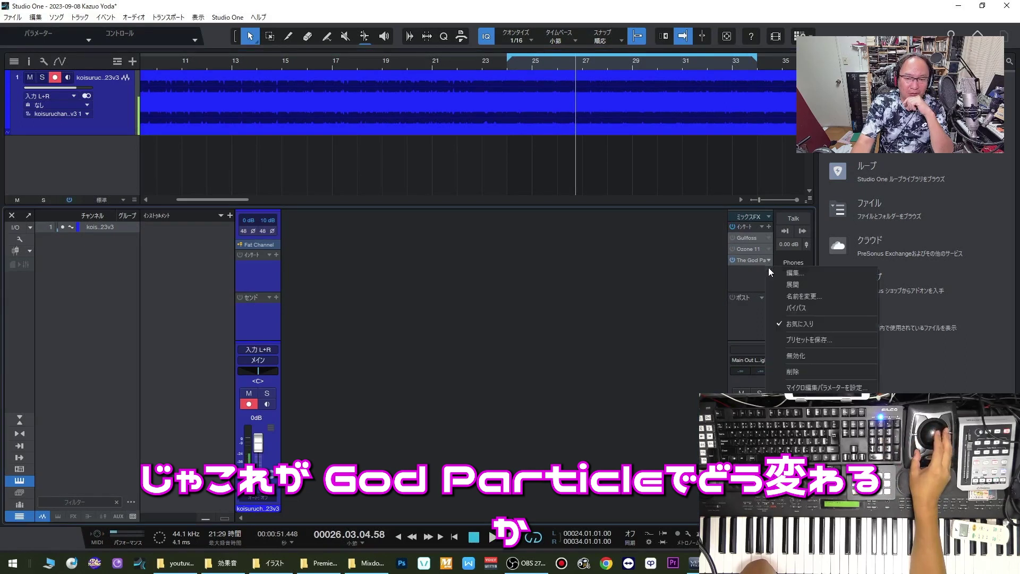
{"action": "left_click", "coordinate": [770, 272]}
{"action": "key", "text": "space"}
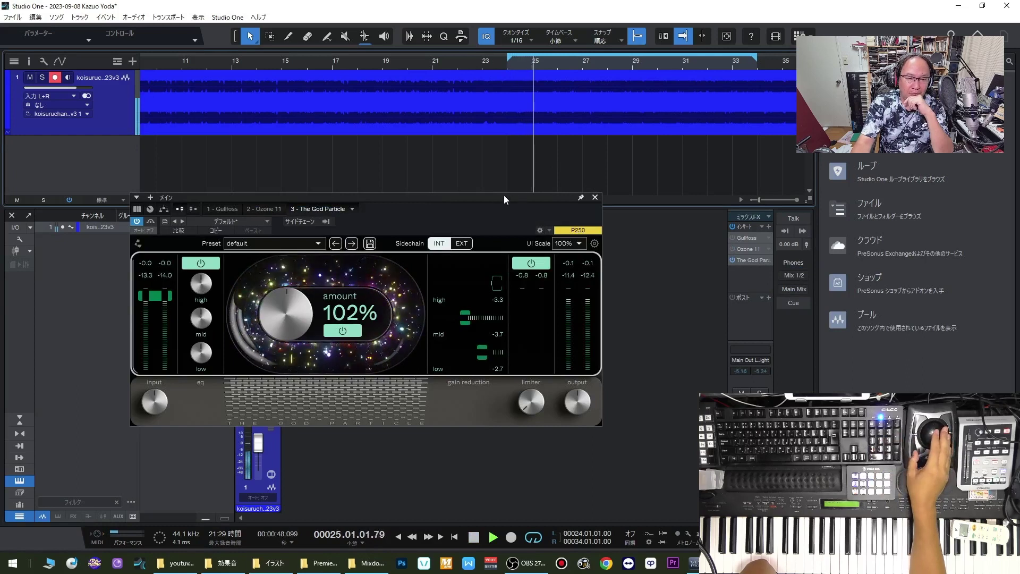
- Compare the loop with The God Particle bypassed and enabled, leaving it enabled
{"action": "left_click_drag", "start_coordinate": [504, 196], "coordinate": [510, 188]}
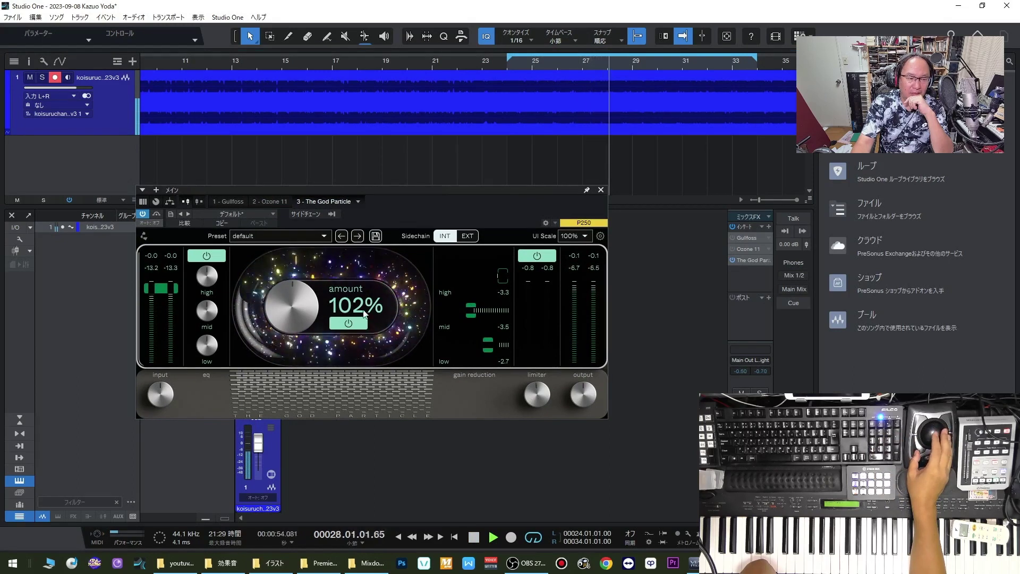
{"action": "left_click", "coordinate": [154, 214]}
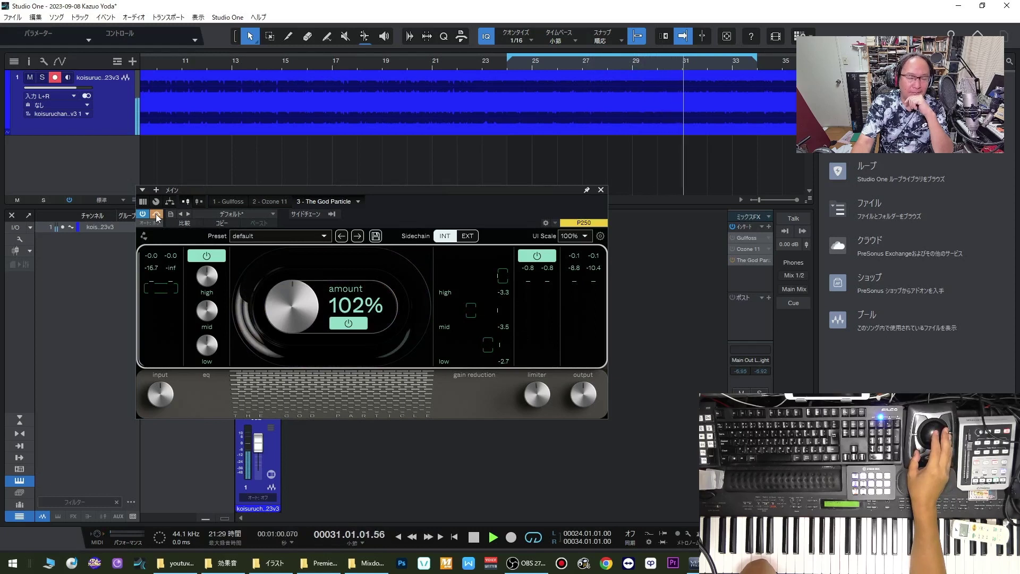
{"action": "left_click", "coordinate": [156, 214]}
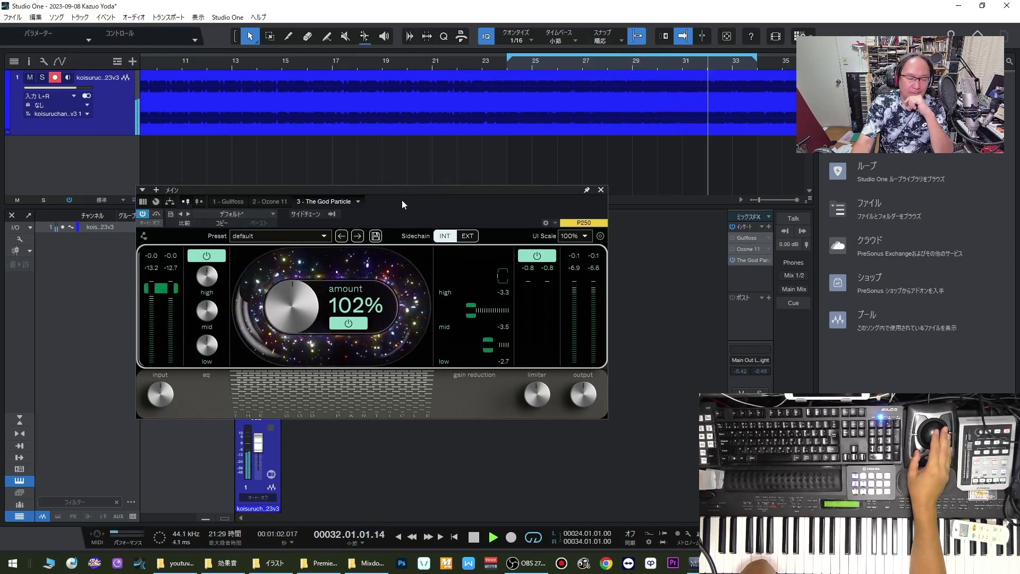
{"action": "left_click_drag", "start_coordinate": [409, 190], "coordinate": [416, 196]}
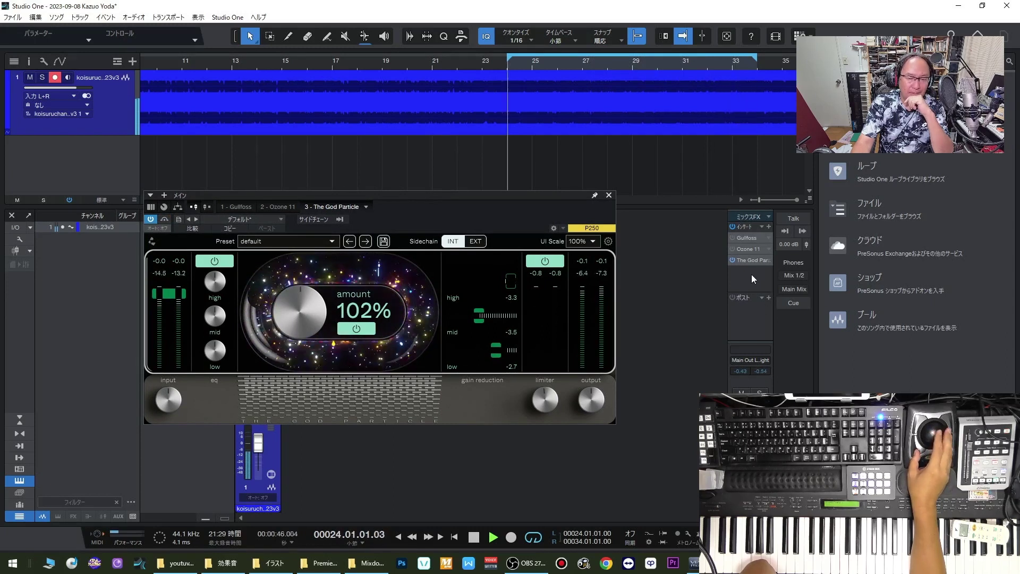
- Replay the loop to compare the sound with The God Particle active against Ozone 11 as the only active insert
{"action": "key", "text": "space"}
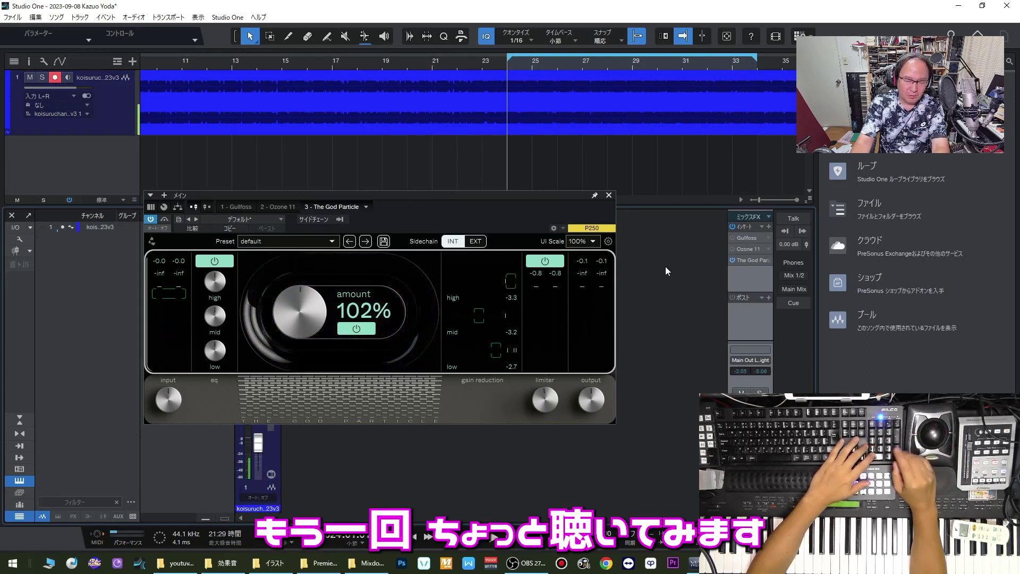
{"action": "key", "text": "space"}
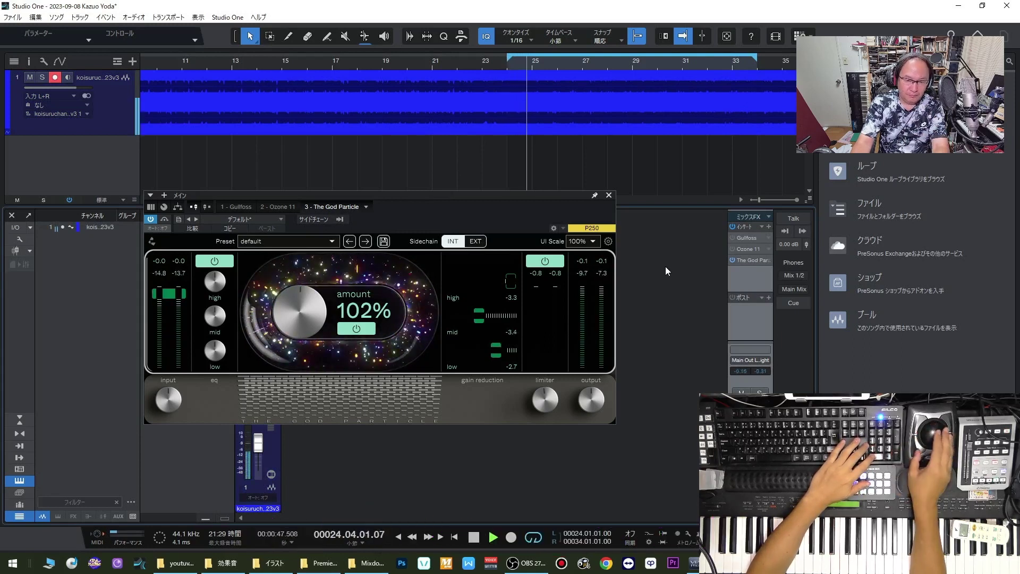
{"action": "left_click", "coordinate": [732, 260]}
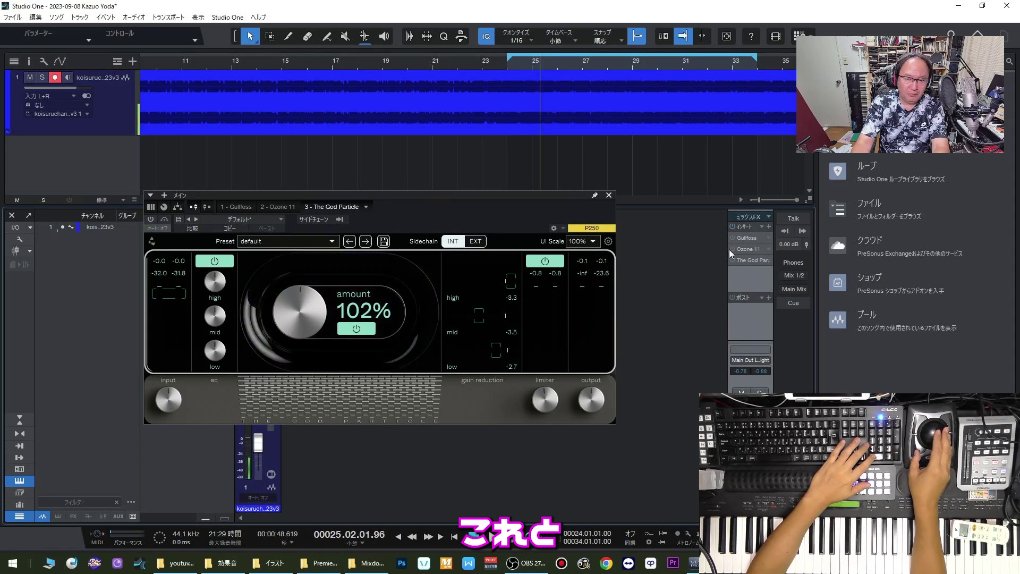
{"action": "left_click", "coordinate": [732, 249]}
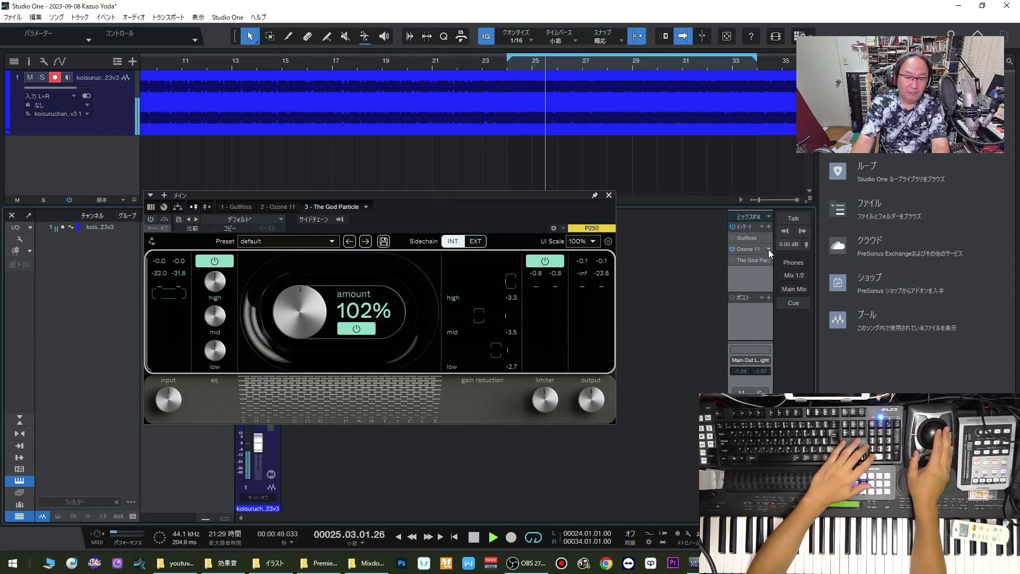
- Make The God Particle the active insert again in place of Ozone 11 and turn down its limiter
{"action": "left_click", "coordinate": [732, 249]}
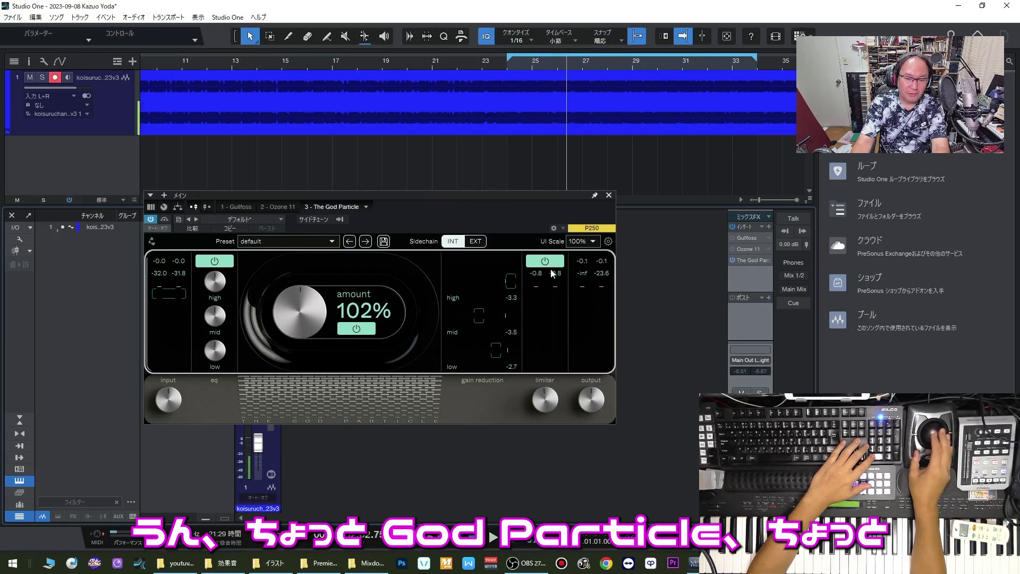
{"action": "left_click_drag", "start_coordinate": [537, 407], "coordinate": [537, 429]}
{"action": "key", "text": "space"}
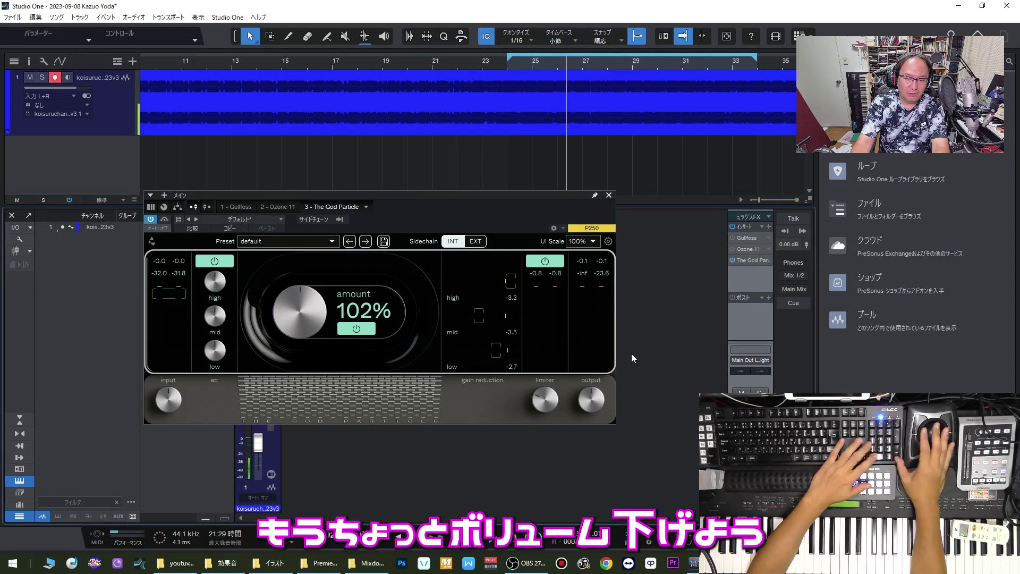
- Listen to the loop with Ozone 11 active instead of The God Particle, with Ozone's window displayed above the mixer
{"action": "left_click", "coordinate": [732, 259]}
{"action": "key", "text": "space"}
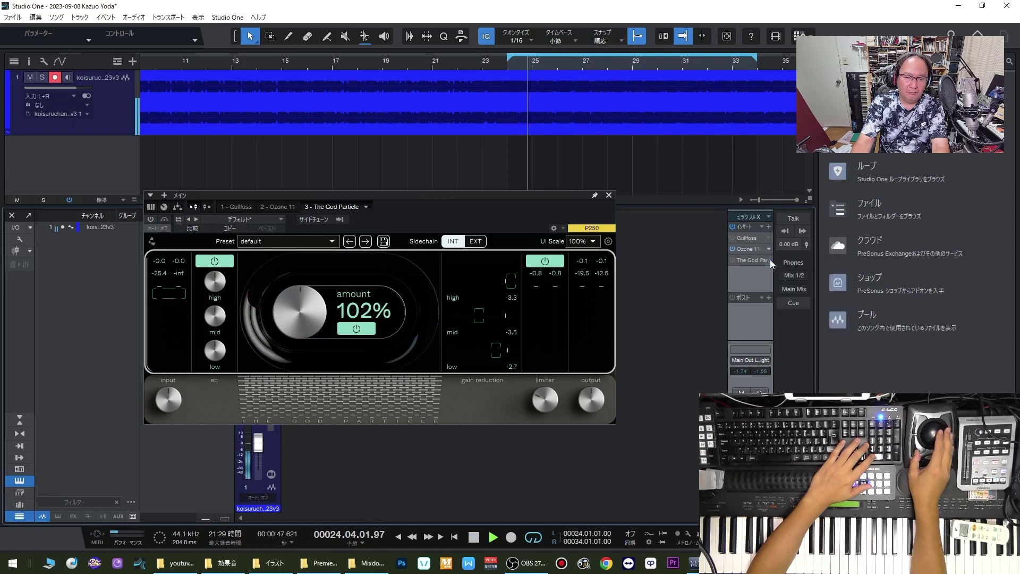
{"action": "left_click", "coordinate": [748, 249]}
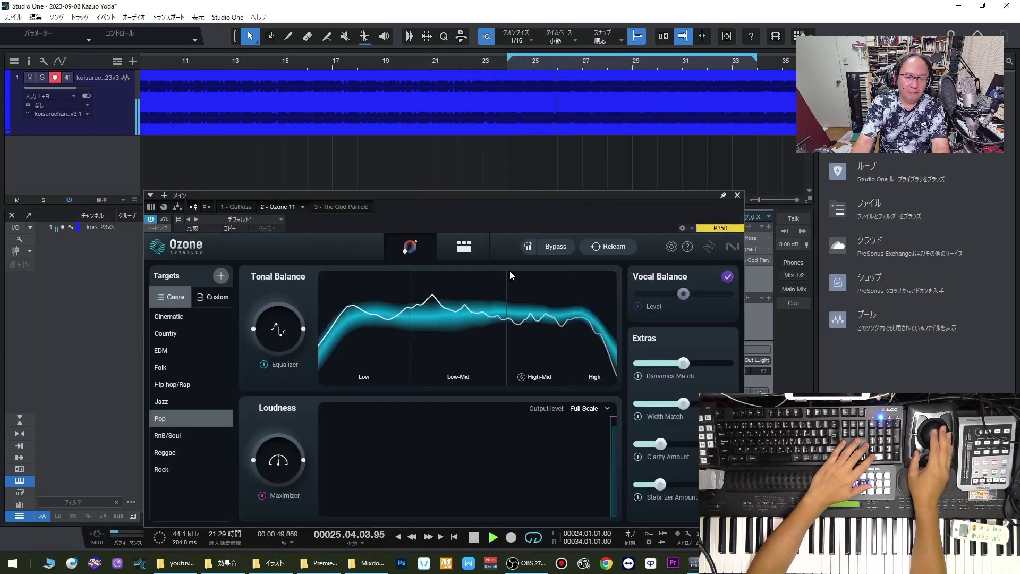
{"action": "left_click_drag", "start_coordinate": [467, 209], "coordinate": [408, 133]}
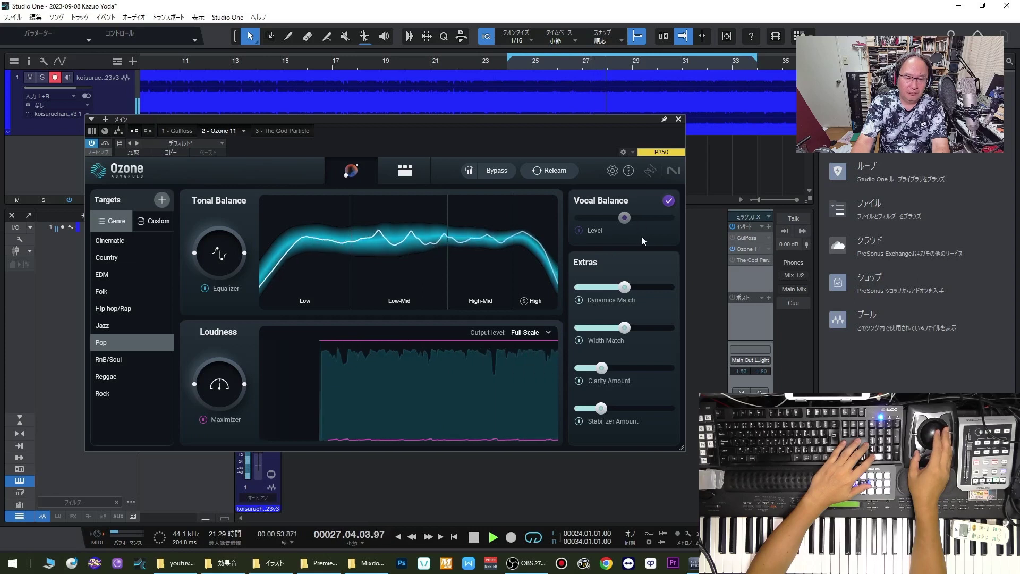
{"action": "key", "text": "space"}
{"action": "key", "text": "space"}
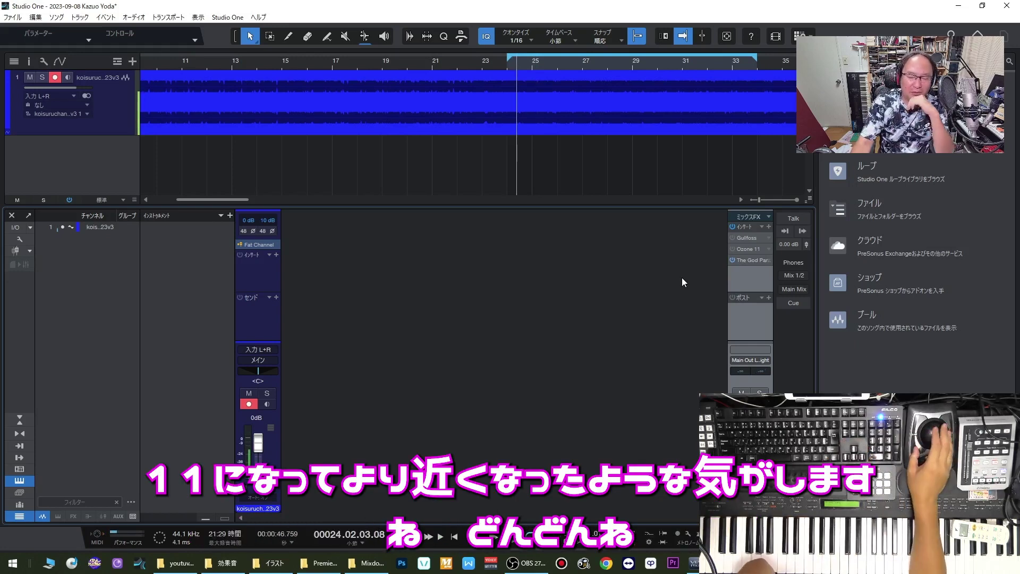
- Listen to the loop with The God Particle's window displayed, then close the window
{"action": "key", "text": "space"}
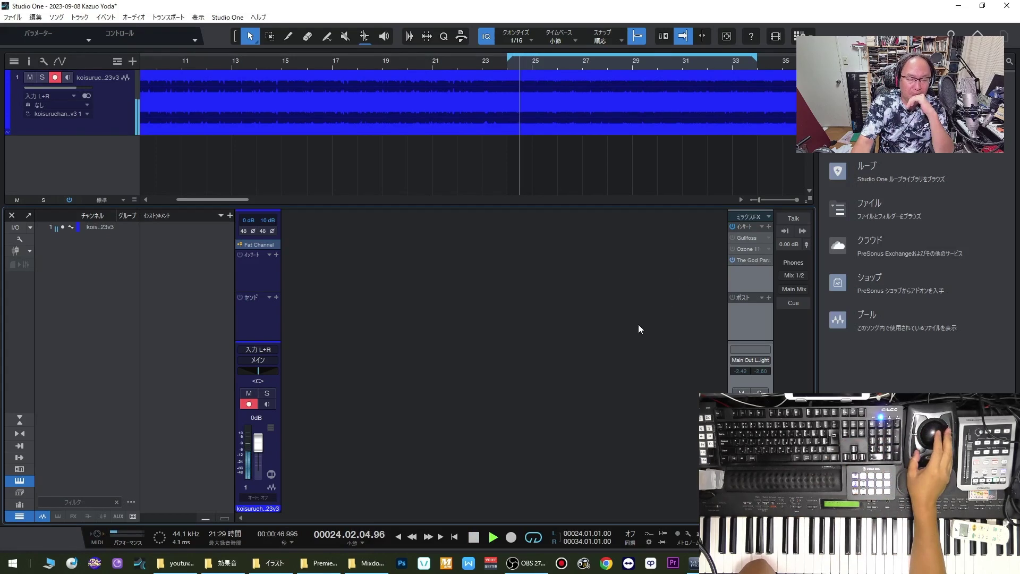
{"action": "left_click", "coordinate": [770, 262]}
{"action": "left_click", "coordinate": [776, 269]}
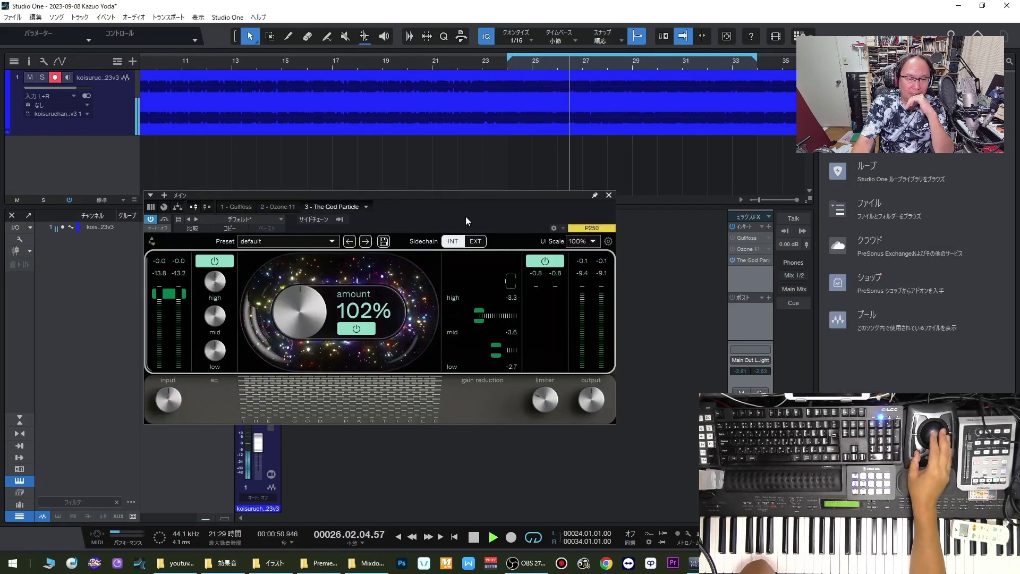
{"action": "left_click_drag", "start_coordinate": [463, 196], "coordinate": [494, 203]}
{"action": "mouse_move", "coordinate": [568, 412]}
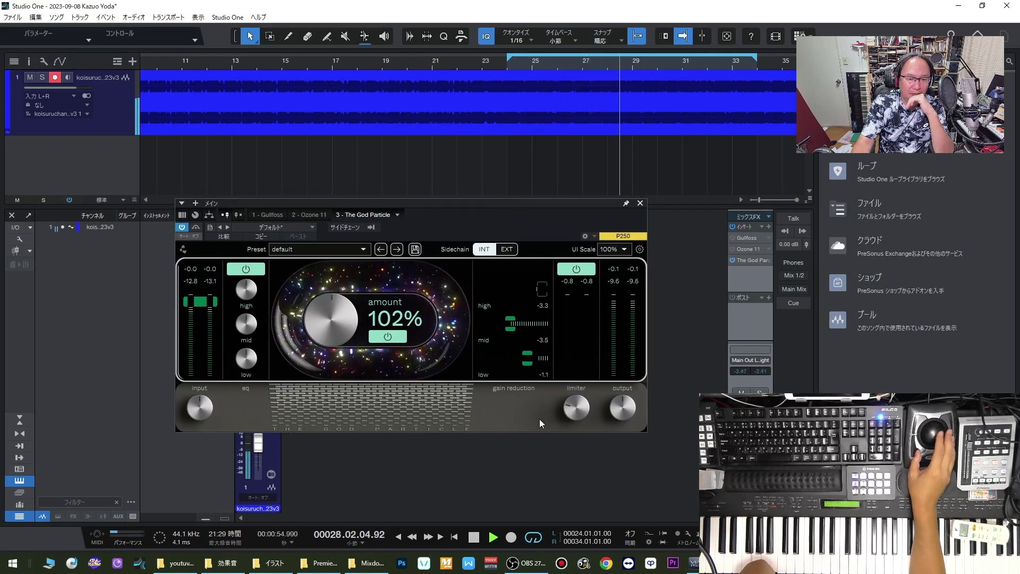
{"action": "left_click", "coordinate": [640, 203]}
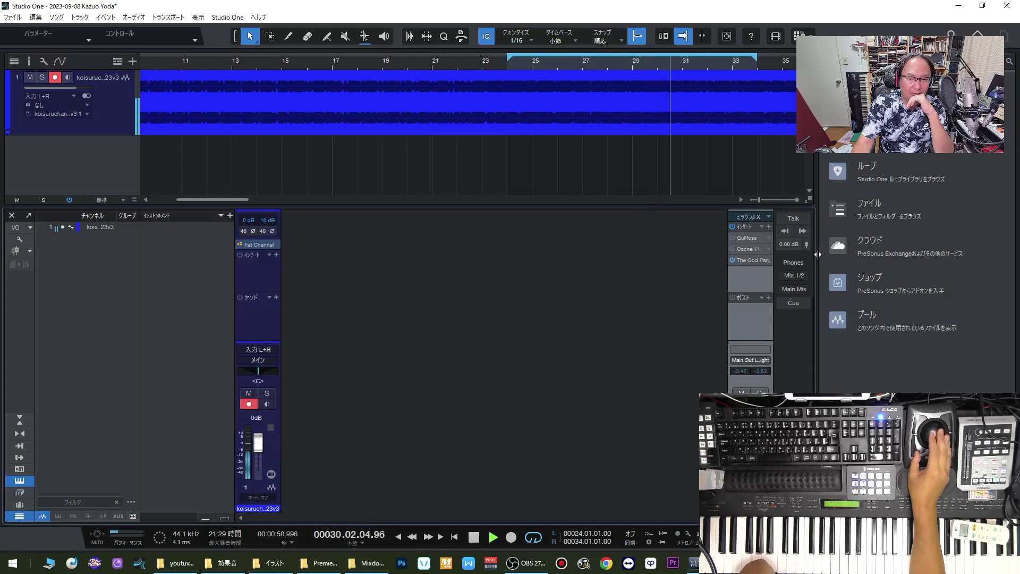
- Disable The God Particle, enable Ozone 11 and display its window clear of the master channel's inserts
{"action": "left_click", "coordinate": [732, 260]}
{"action": "left_click", "coordinate": [733, 249]}
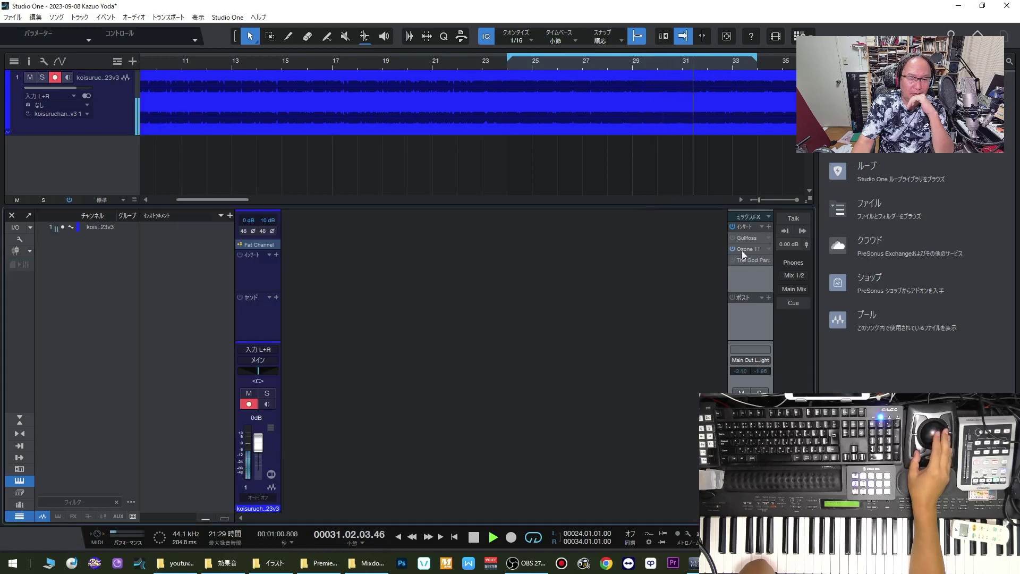
{"action": "left_click", "coordinate": [768, 249]}
{"action": "left_click", "coordinate": [642, 264]}
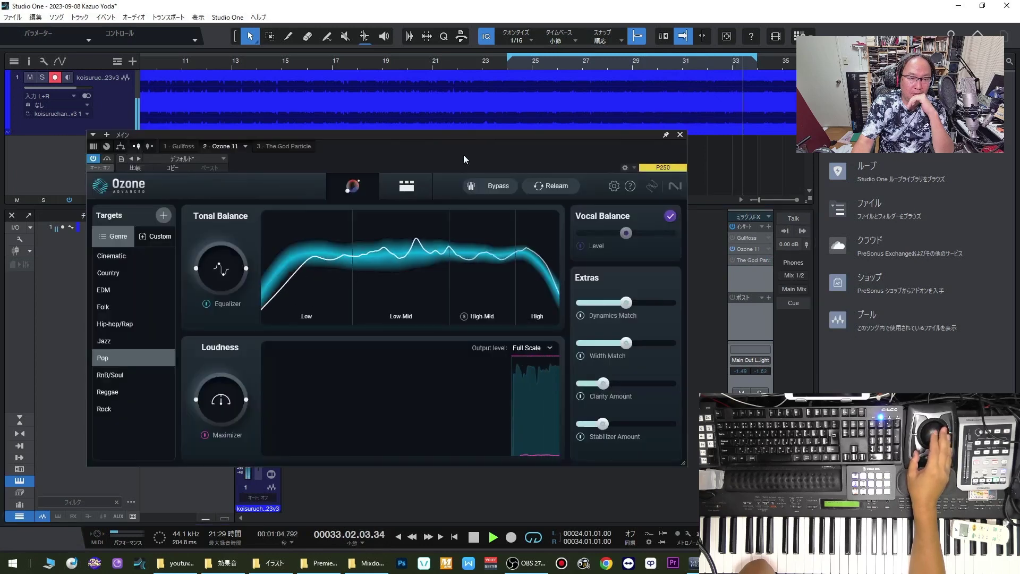
{"action": "left_click_drag", "start_coordinate": [450, 133], "coordinate": [469, 156]}
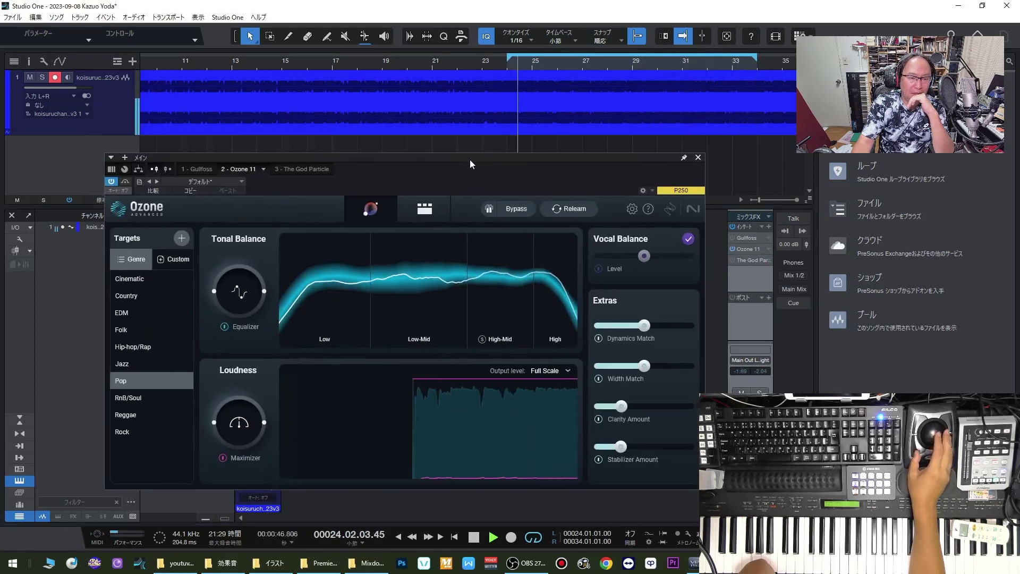
- Compare the loop with Ozone 11 bypassed and enabled, leaving it enabled
{"action": "left_click", "coordinate": [501, 209]}
{"action": "left_click", "coordinate": [509, 210]}
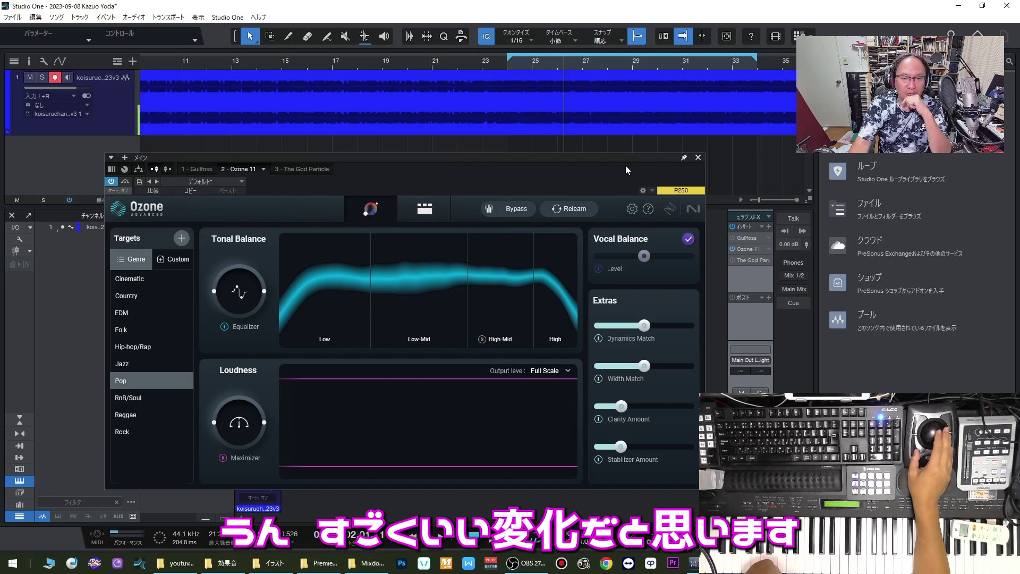
{"action": "key", "text": "space"}
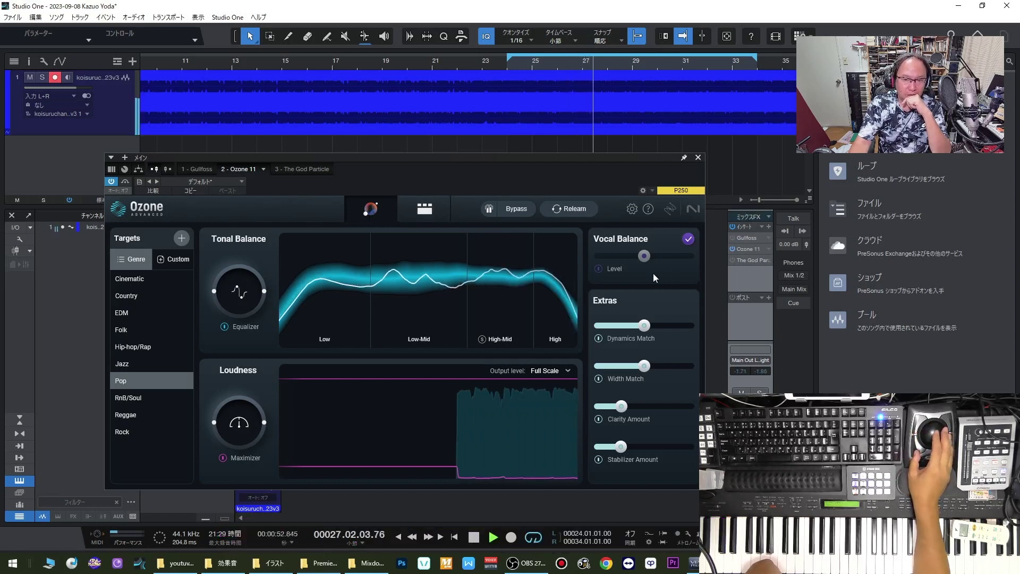
- Close Ozone's window and delete the mastered mix's audio clip from track 1
{"action": "left_click", "coordinate": [698, 157]}
{"action": "scroll", "coordinate": [700, 162], "scroll_direction": "down", "scroll_amount": 4}
{"action": "left_click", "coordinate": [655, 116]}
{"action": "key", "text": "Delete"}
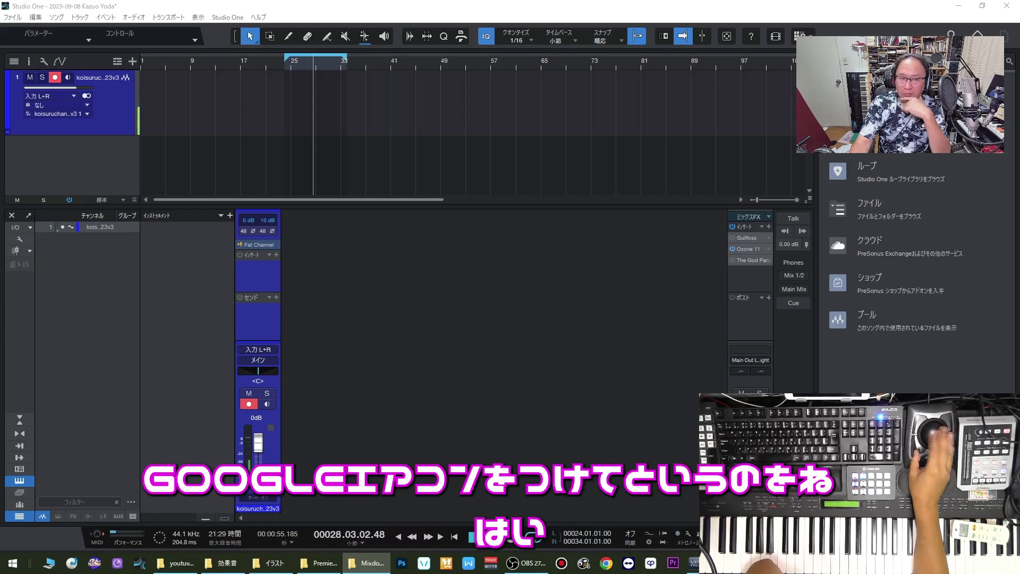
- Import the next mix onto track 1 and move its clip earlier so that it ends around bar 40
{"action": "left_click_drag", "start_coordinate": [428, 153], "coordinate": [308, 120]}
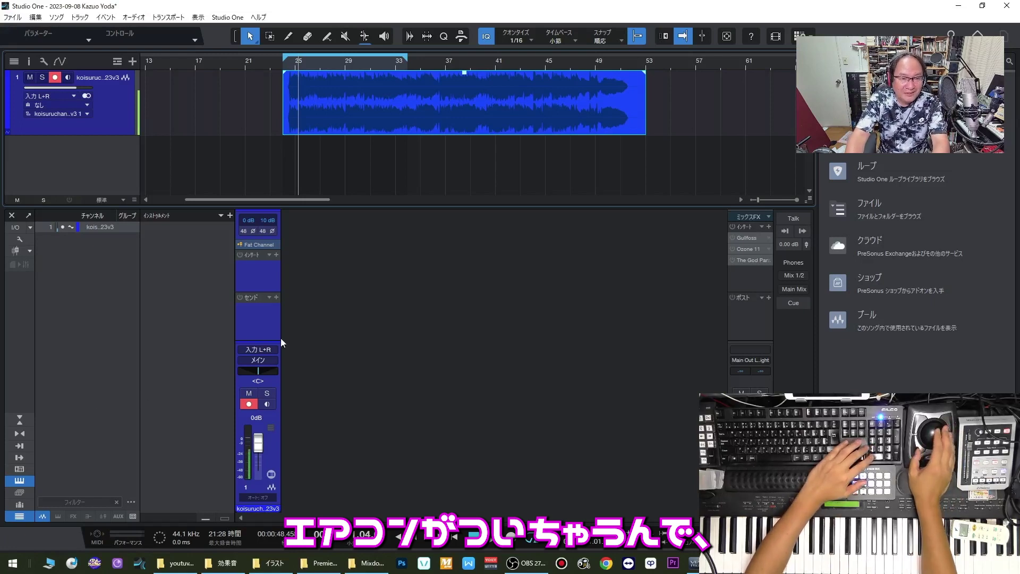
{"action": "left_click", "coordinate": [343, 168]}
{"action": "left_click_drag", "start_coordinate": [368, 96], "coordinate": [244, 98]}
{"action": "left_click_drag", "start_coordinate": [324, 94], "coordinate": [292, 94]}
- Extend the loop range's end to bar 38, keeping its start at bar 24
{"action": "left_click_drag", "start_coordinate": [283, 57], "coordinate": [270, 61]}
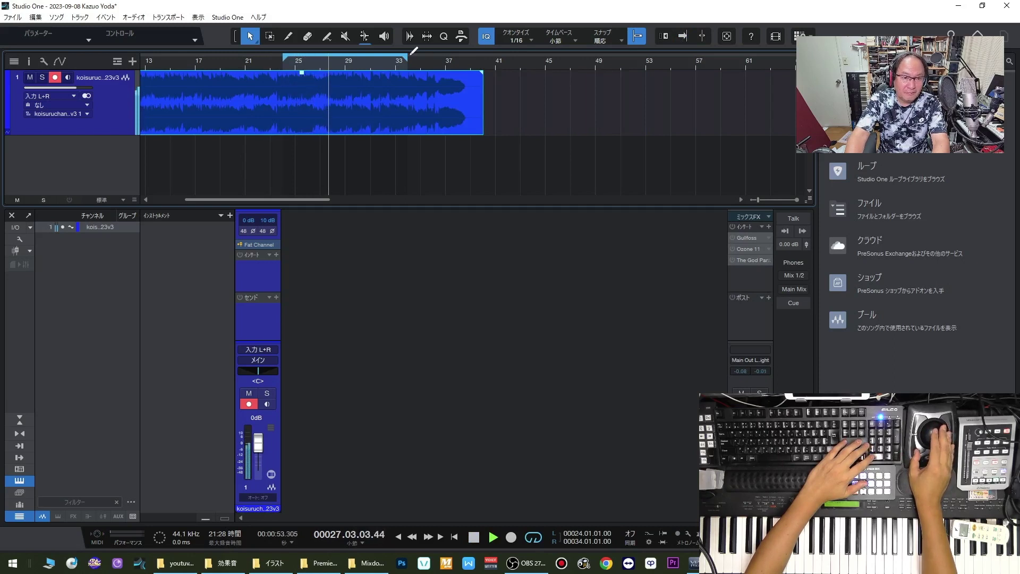
{"action": "left_click_drag", "start_coordinate": [407, 57], "coordinate": [456, 63]}
{"action": "key", "text": "f"}
{"action": "key", "text": "KP_1"}
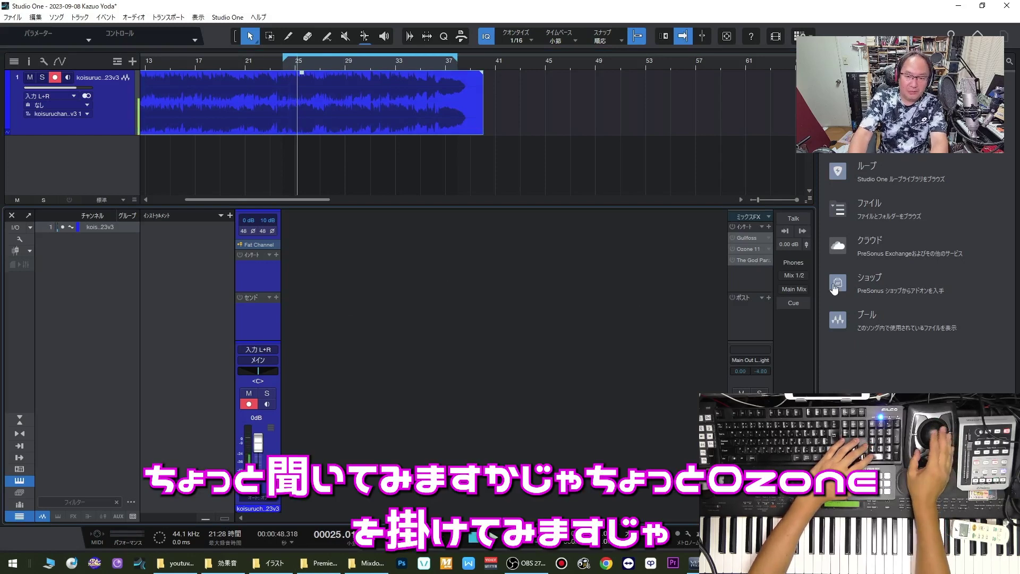
- Display Ozone 11 and have Master Assistant relearn the new mix while the loop plays
{"action": "left_click", "coordinate": [768, 249]}
{"action": "left_click", "coordinate": [767, 267]}
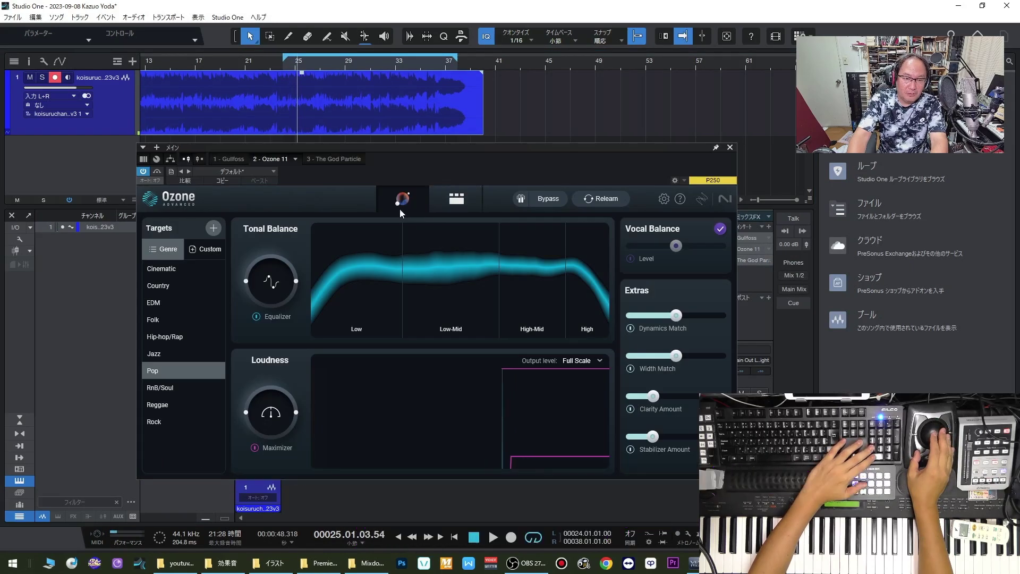
{"action": "left_click", "coordinate": [598, 199]}
{"action": "key", "text": "space"}
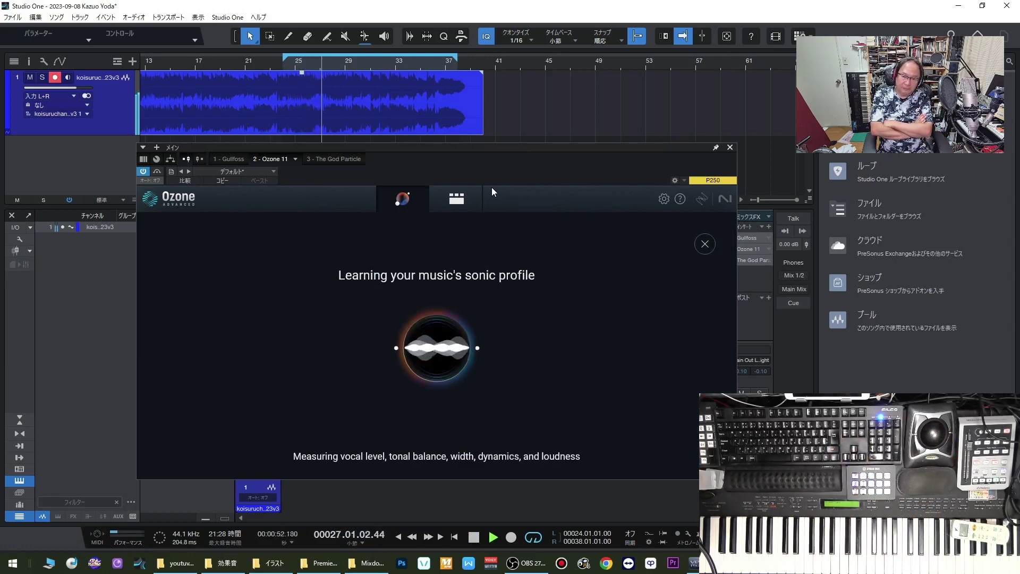
{"action": "key", "text": "KP_Subtract"}
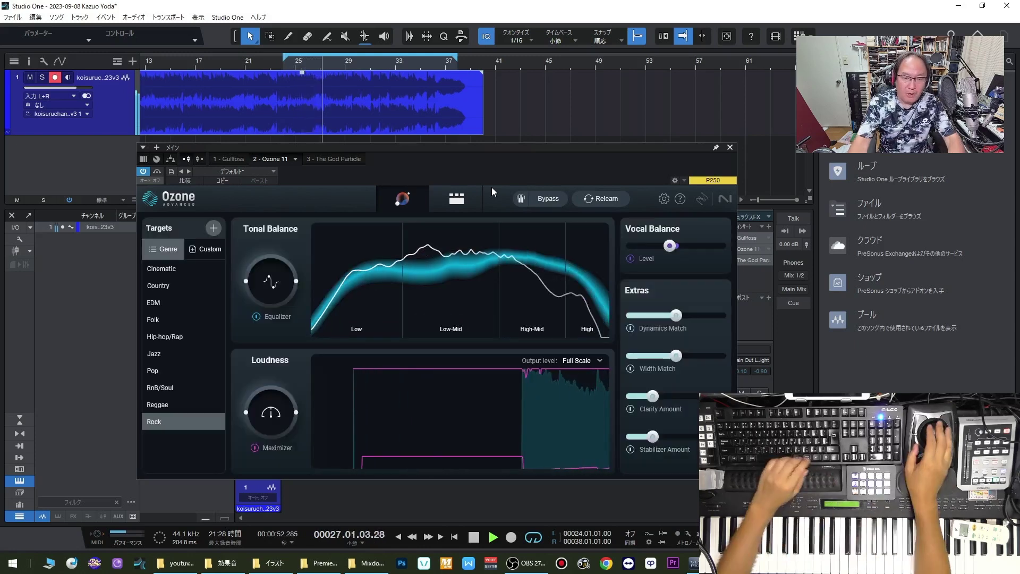
- Compare the new mix with Ozone bypassed and enabled, and reposition Ozone's window so the master channel's inserts are uncovered
{"action": "left_click", "coordinate": [542, 198]}
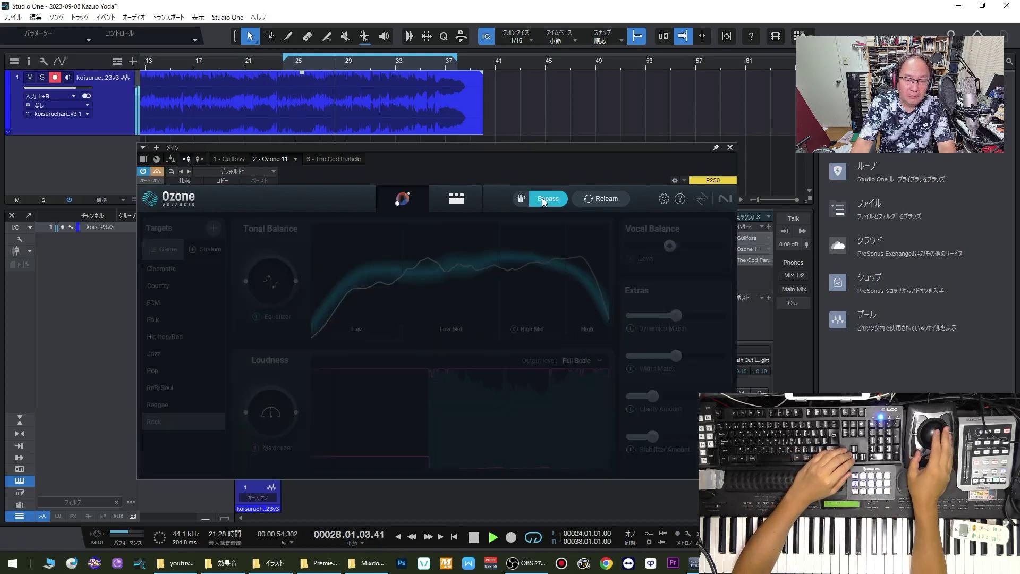
{"action": "left_click", "coordinate": [541, 198]}
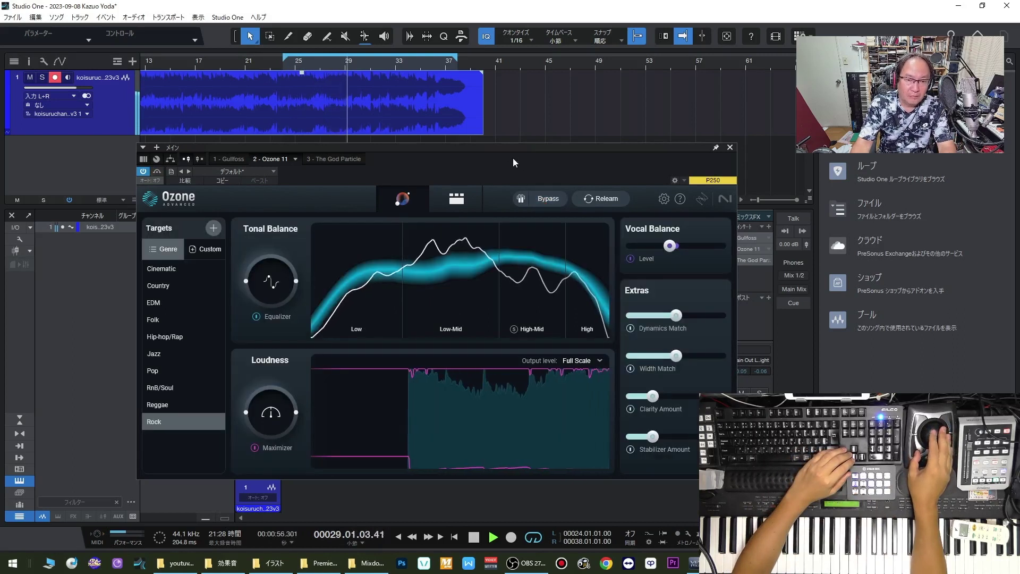
{"action": "left_click_drag", "start_coordinate": [505, 148], "coordinate": [496, 154]}
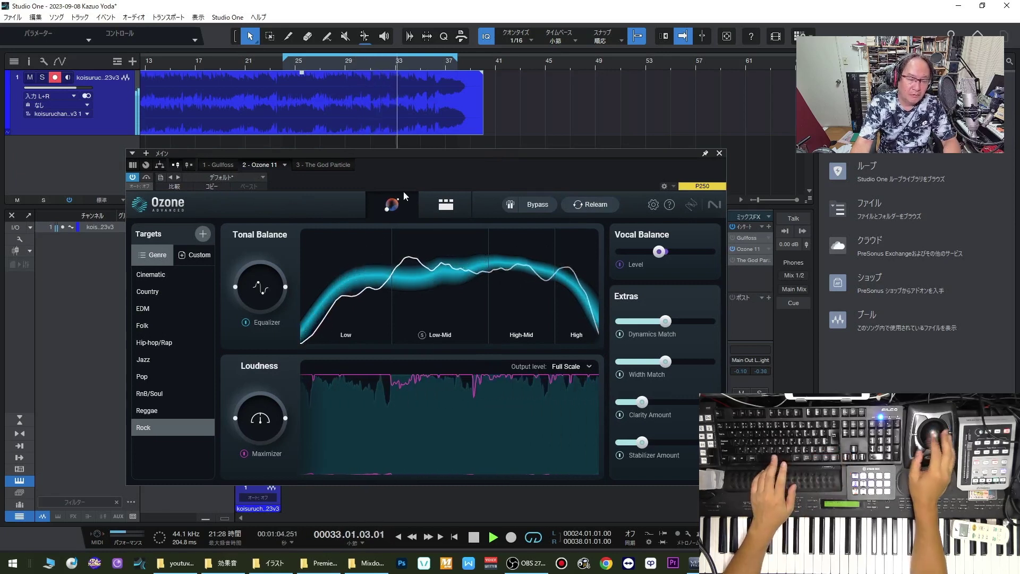
{"action": "left_click_drag", "start_coordinate": [403, 153], "coordinate": [384, 153]}
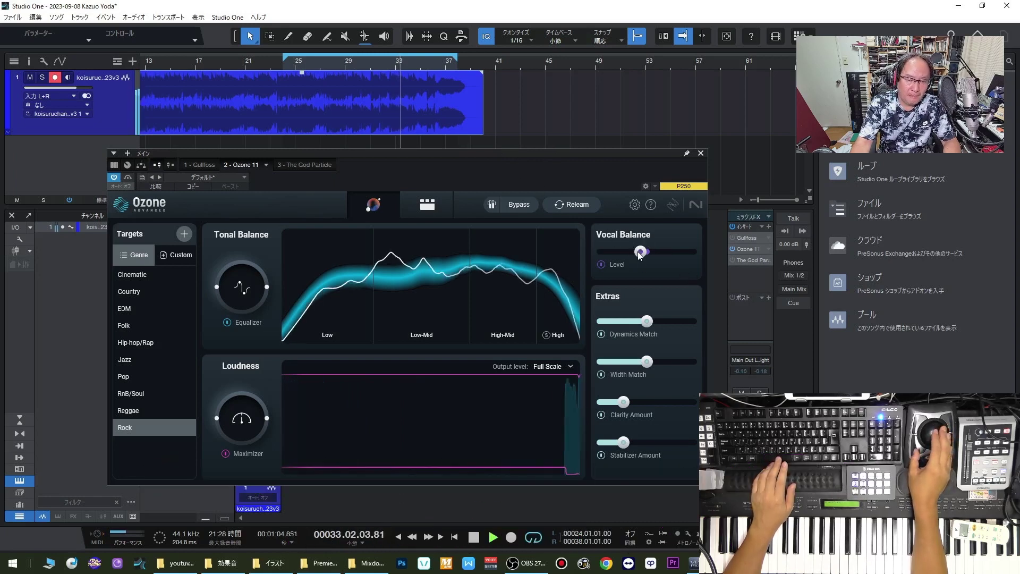
- Sweep the Vocal Balance level, settle it slightly below centre, and compare the mix with Ozone bypassed and enabled
{"action": "left_click_drag", "start_coordinate": [639, 251], "coordinate": [600, 252]}
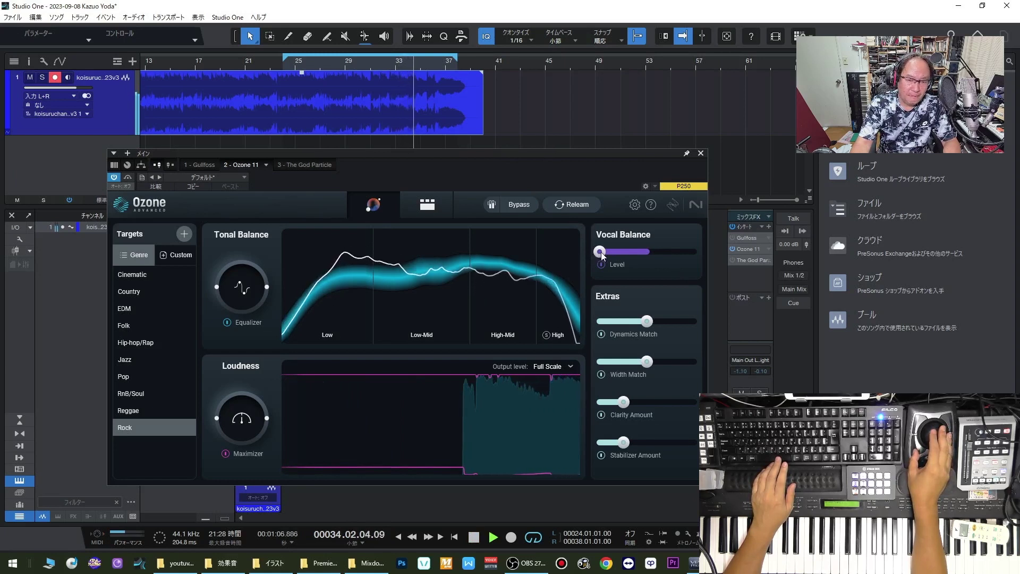
{"action": "left_click_drag", "start_coordinate": [599, 251], "coordinate": [683, 252]}
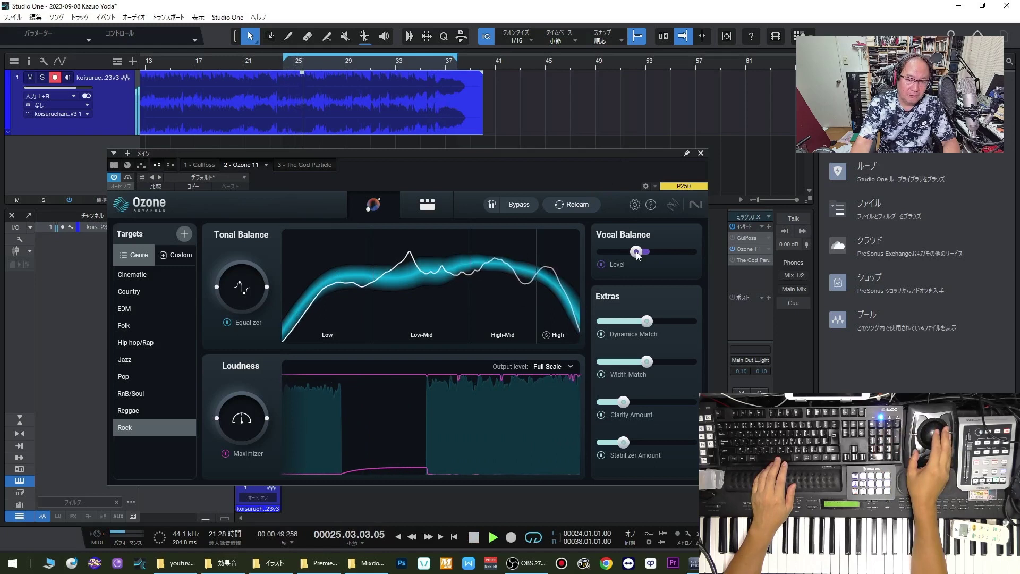
{"action": "mouse_move", "coordinate": [638, 254]}
{"action": "left_mouse_down"}
{"action": "mouse_move", "coordinate": [612, 259]}
{"action": "mouse_move", "coordinate": [636, 259]}
{"action": "left_mouse_up"}
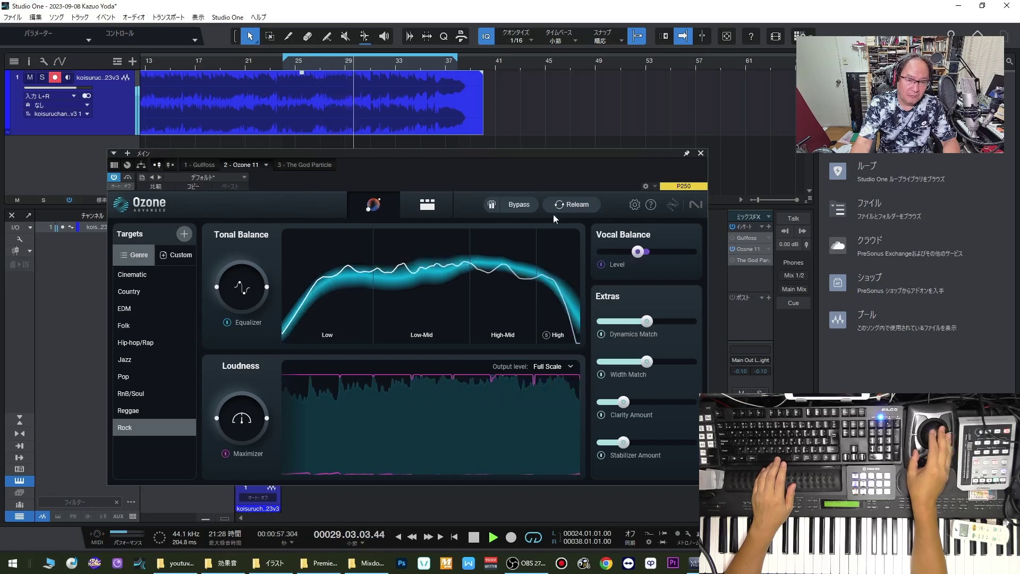
{"action": "left_click", "coordinate": [515, 208]}
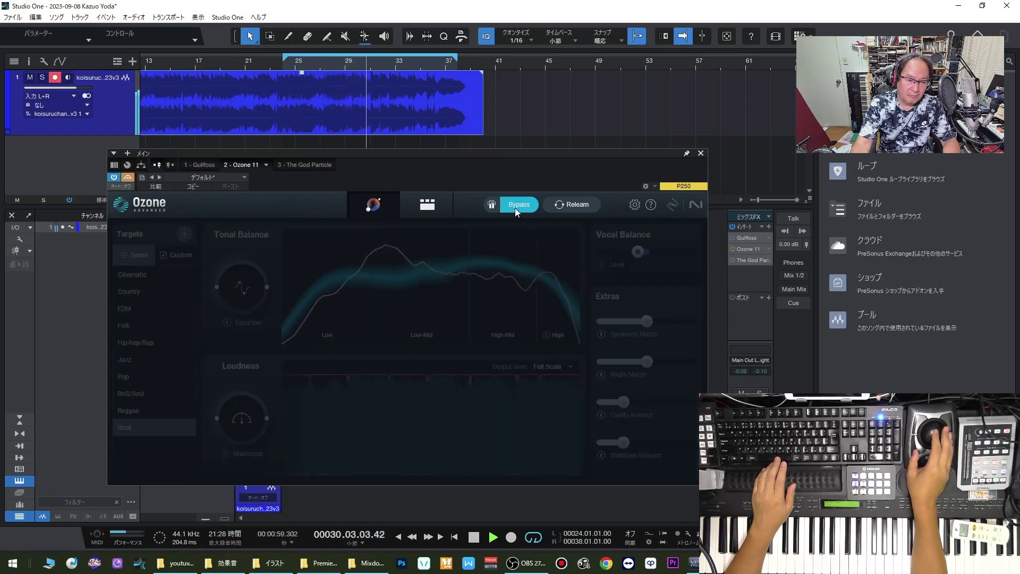
{"action": "left_click", "coordinate": [515, 208]}
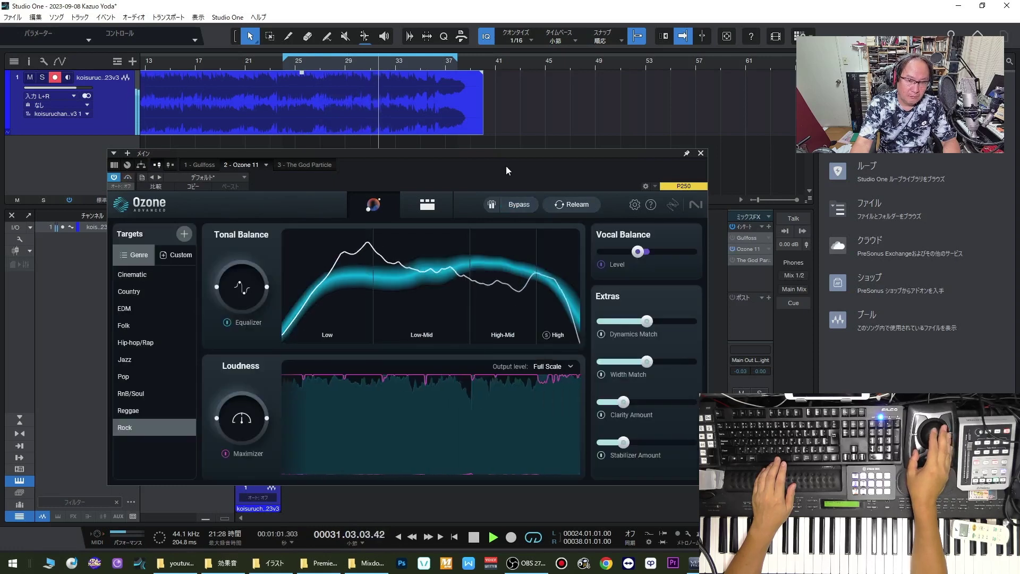
- Check the CPU load in the performance monitor during playback, close the monitor, and shift Ozone's window slightly
{"action": "left_click_drag", "start_coordinate": [505, 155], "coordinate": [506, 158]}
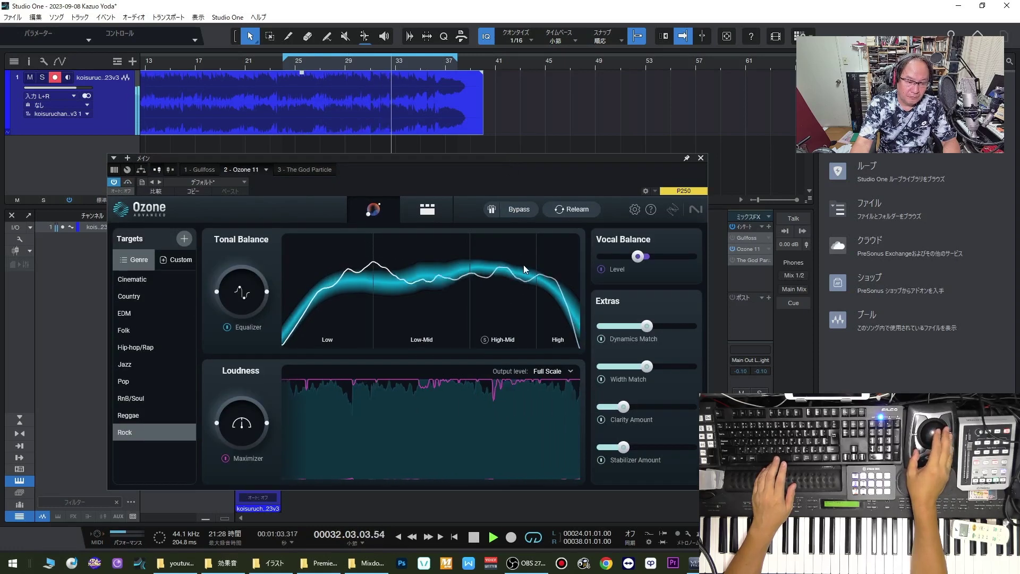
{"action": "left_click", "coordinate": [124, 533]}
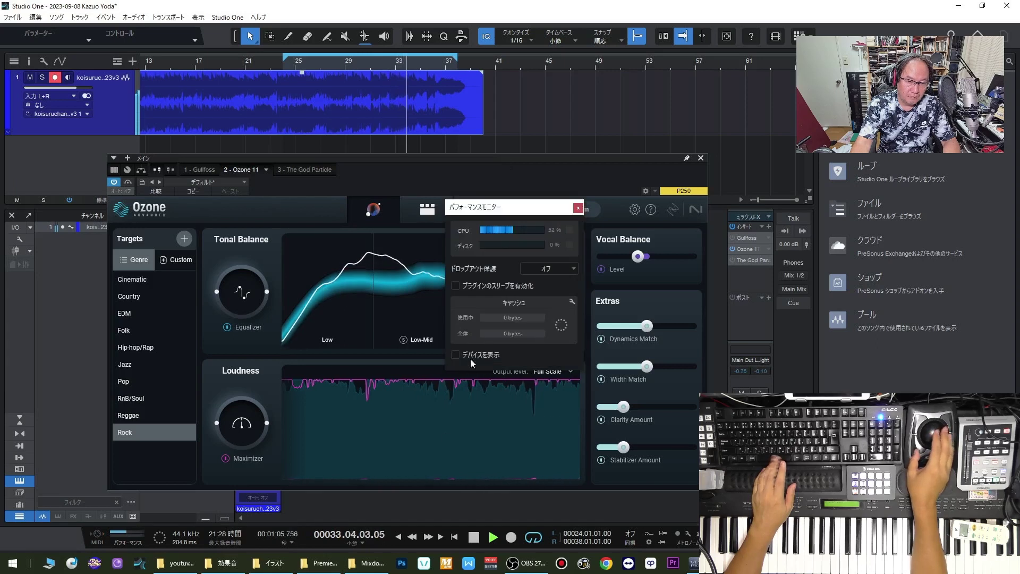
{"action": "left_click", "coordinate": [578, 211]}
{"action": "left_click_drag", "start_coordinate": [565, 161], "coordinate": [555, 160]}
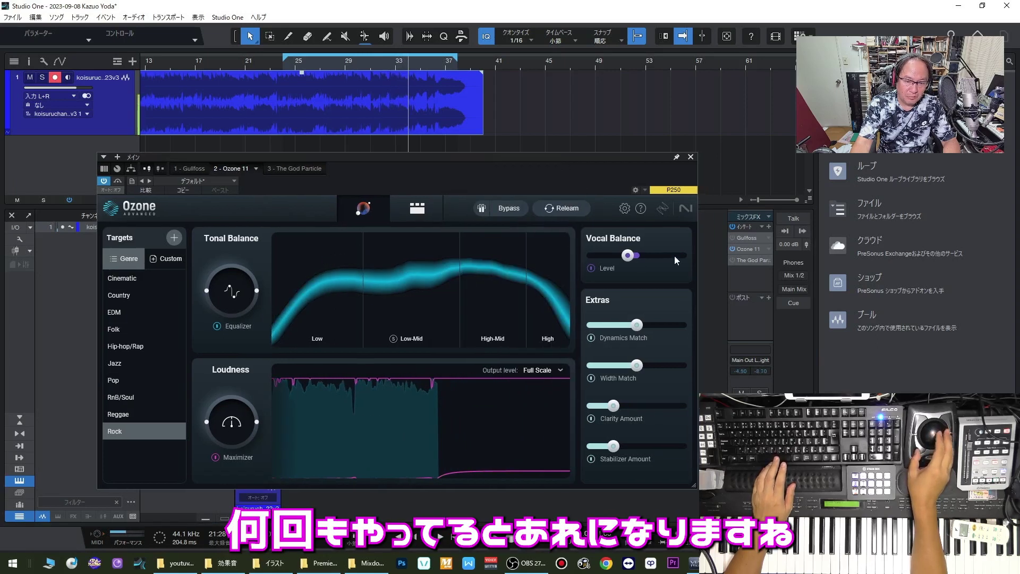
- Bypass Ozone 11, activate The God Particle on the master channel, and listen to the mix with its editor displayed
{"action": "left_click", "coordinate": [732, 249]}
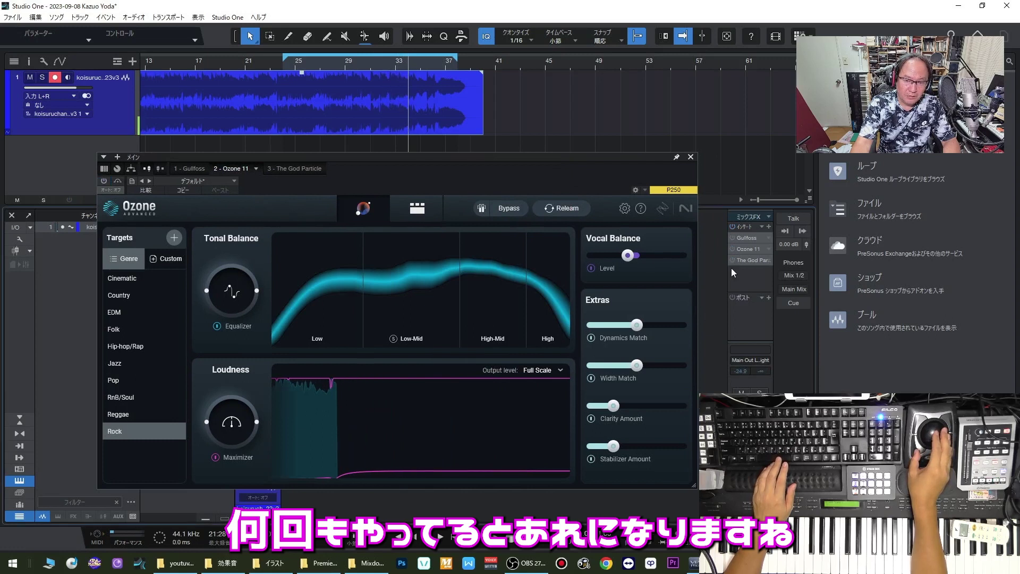
{"action": "left_click", "coordinate": [768, 260]}
{"action": "left_click", "coordinate": [773, 273]}
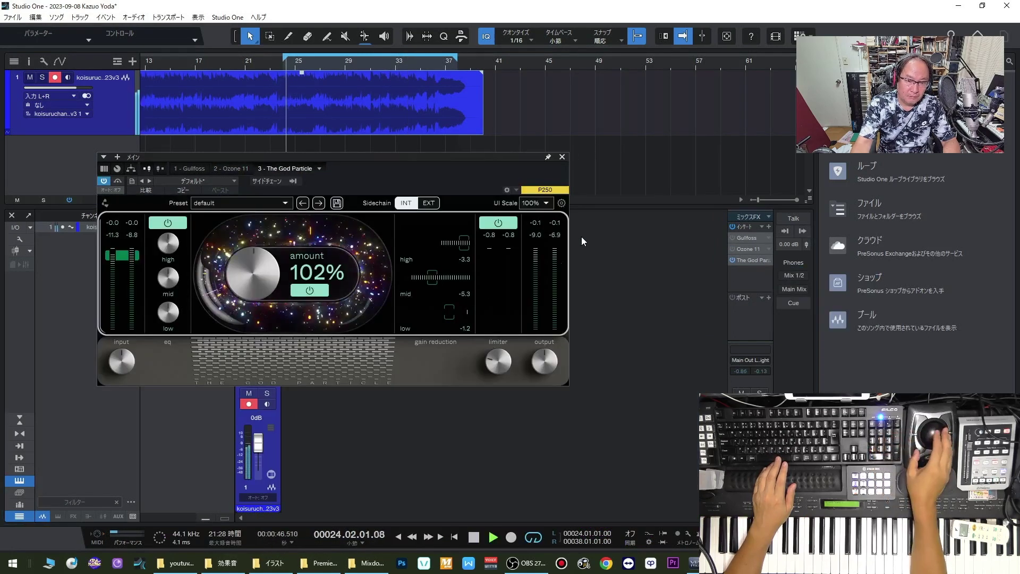
{"action": "mouse_move", "coordinate": [496, 368]}
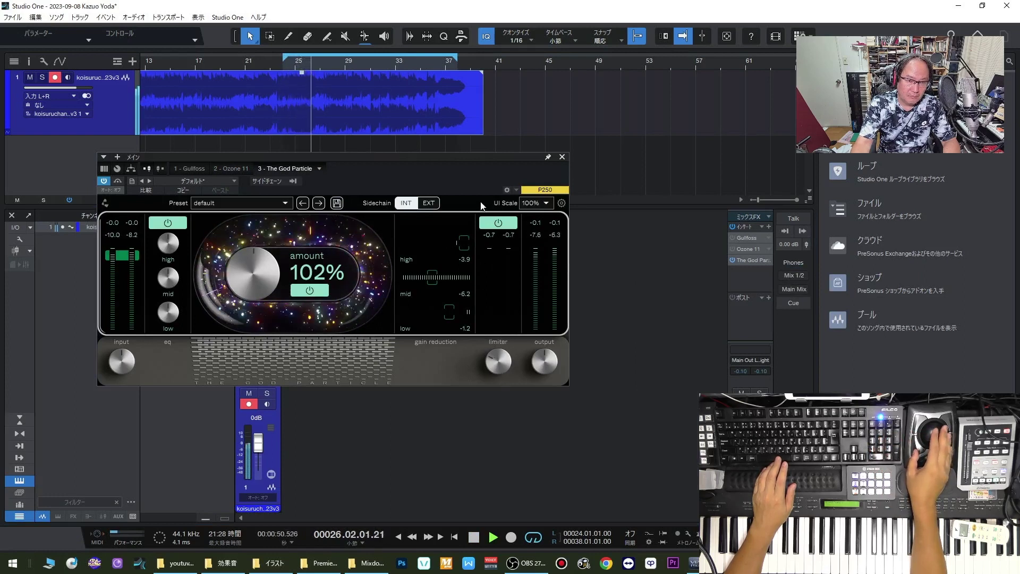
{"action": "left_click_drag", "start_coordinate": [483, 159], "coordinate": [491, 160]}
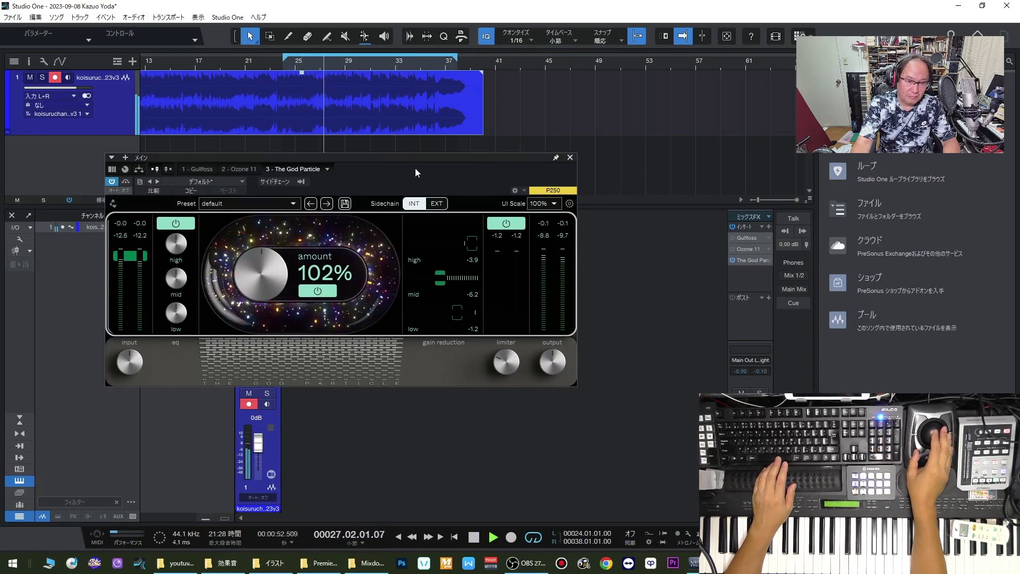
- Deactivate The God Particle, reactivate Ozone 11, and listen to the mix with Ozone's editor displayed
{"action": "left_click", "coordinate": [733, 260]}
{"action": "left_click", "coordinate": [734, 249]}
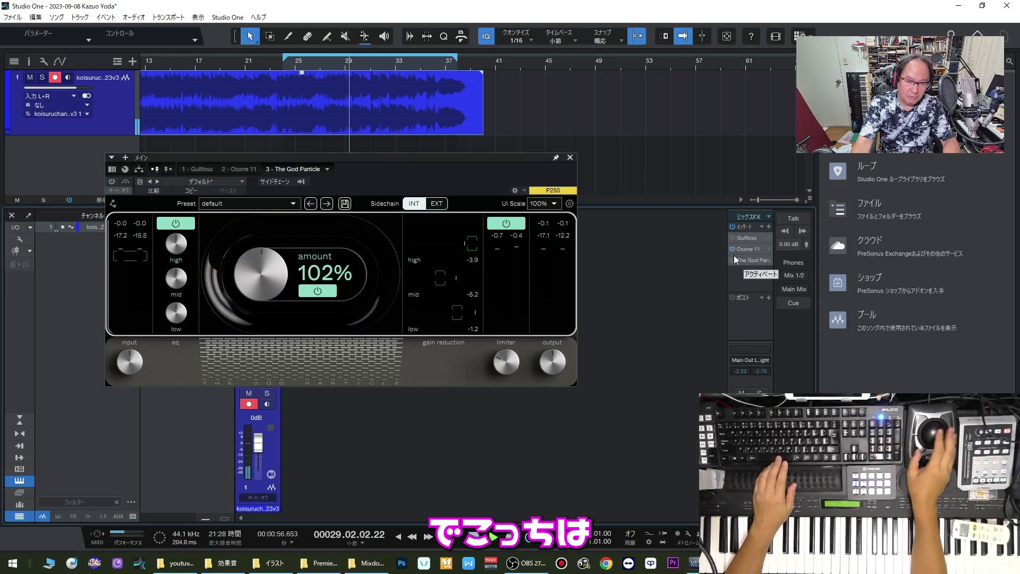
{"action": "left_click", "coordinate": [235, 168]}
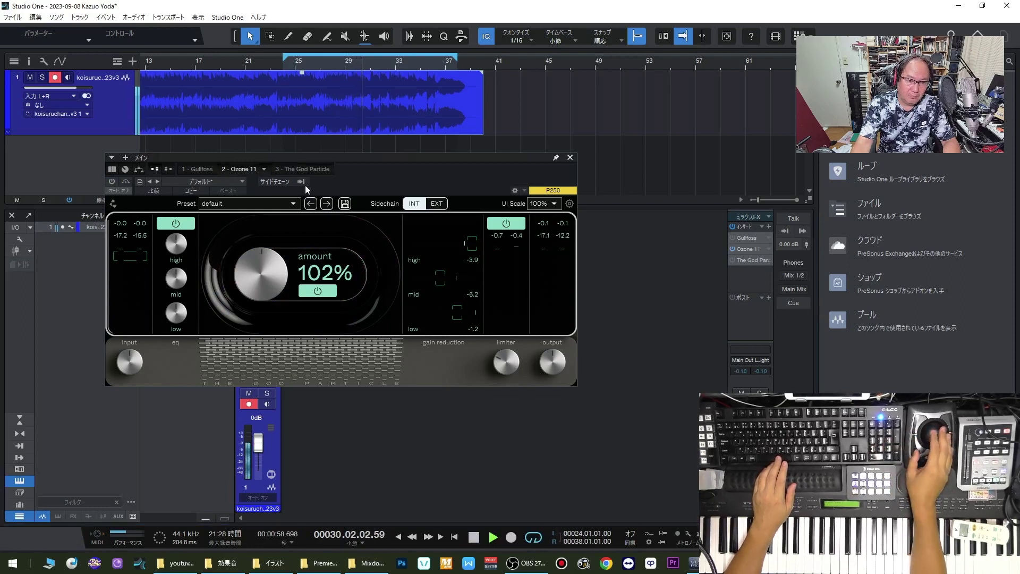
{"action": "left_click", "coordinate": [251, 170]}
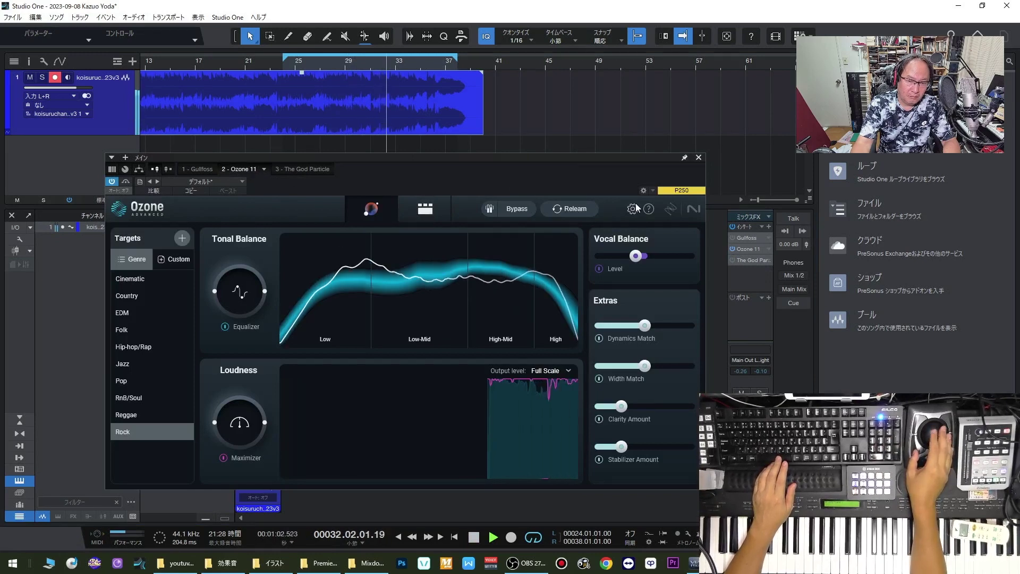
{"action": "left_click_drag", "start_coordinate": [587, 156], "coordinate": [567, 154]}
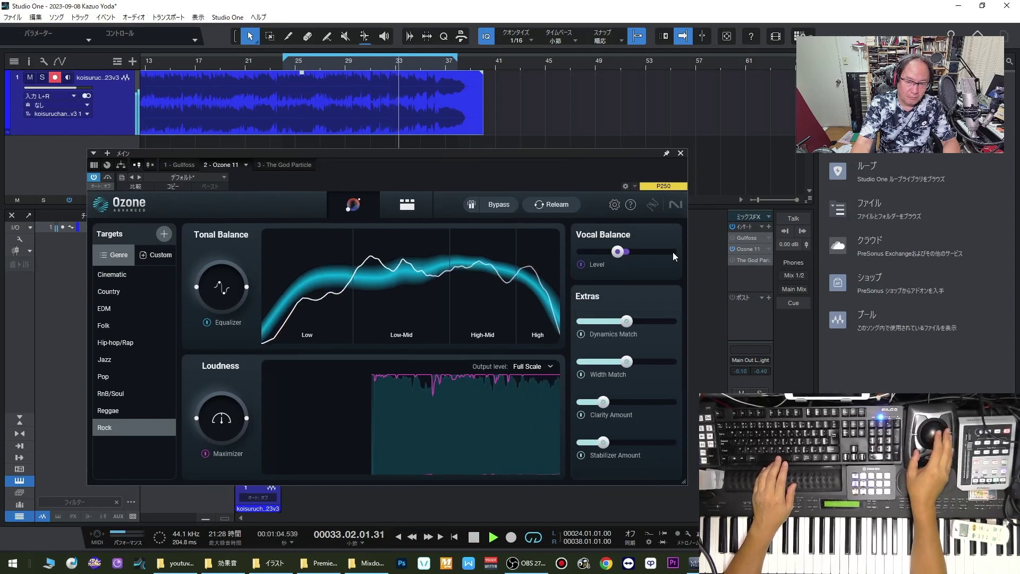
- Switch the active master insert back to The God Particle, close the plug-in window, and play the loop for comparison
{"action": "left_click", "coordinate": [732, 259]}
{"action": "left_click", "coordinate": [732, 248]}
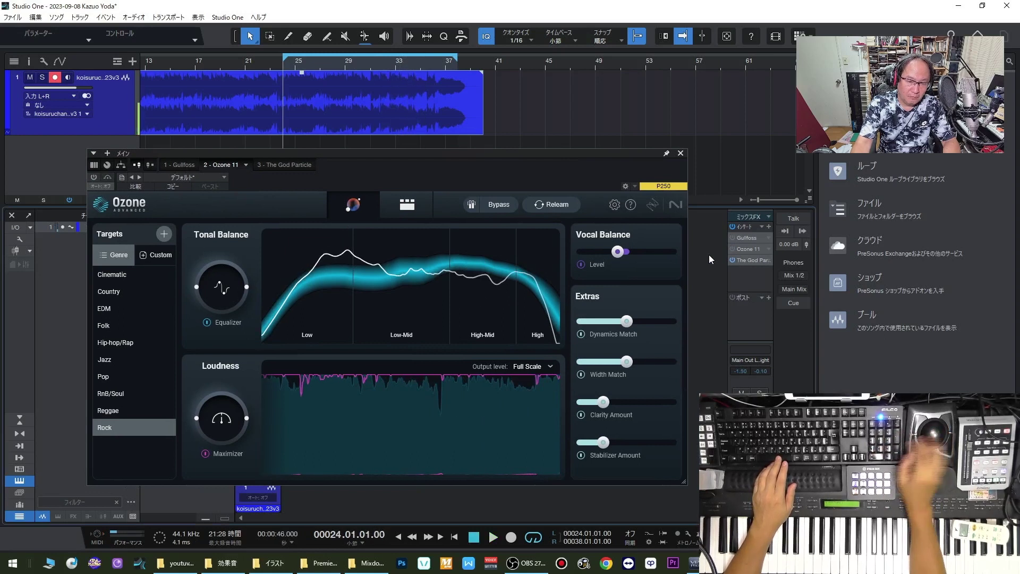
{"action": "left_click", "coordinate": [681, 153]}
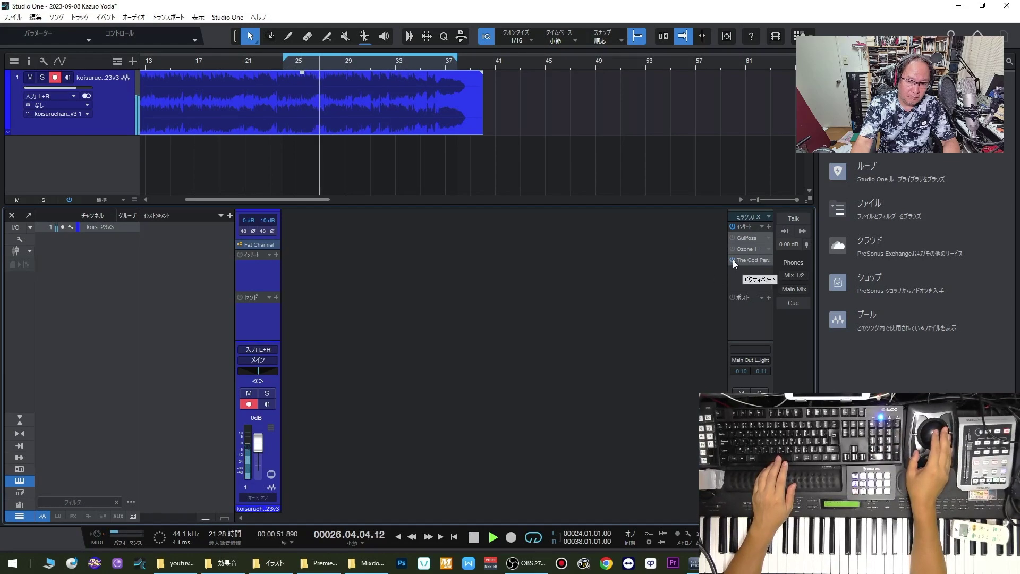
{"action": "key", "text": "space"}
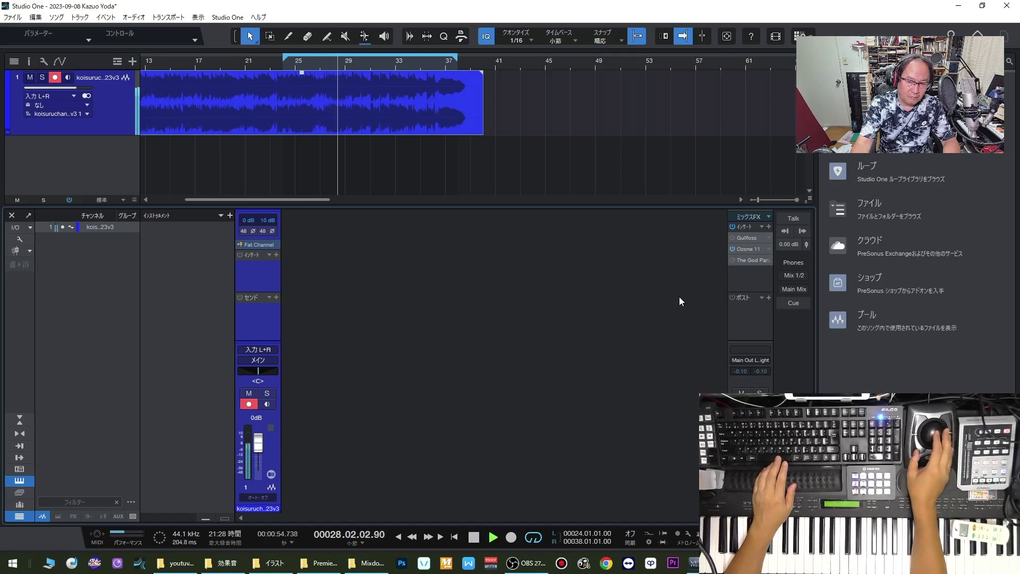
- Display Ozone 11's editor, switch to its detailed module view, and examine the Equalizer 1 and Clarity modules during playback
{"action": "left_click", "coordinate": [768, 249]}
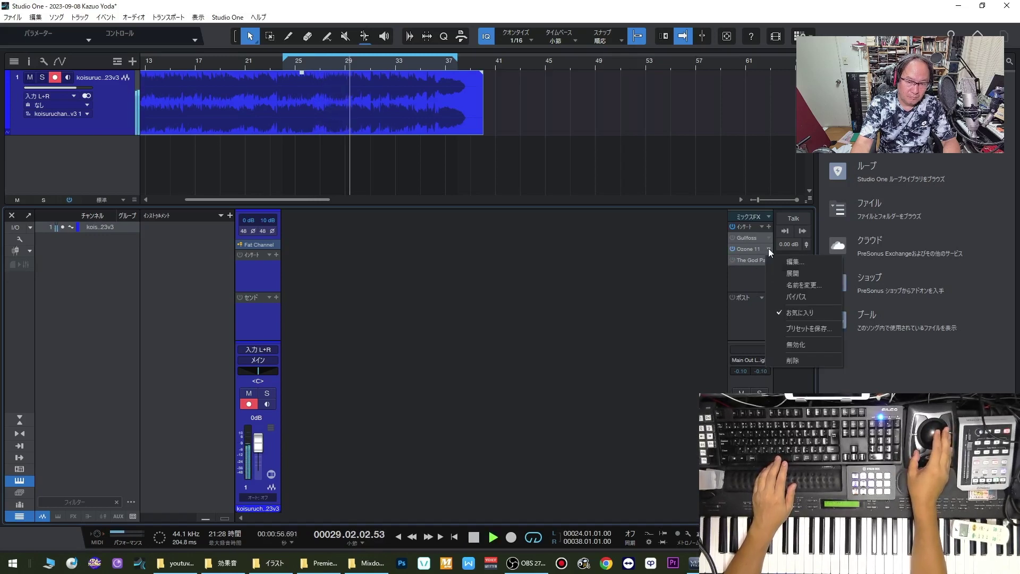
{"action": "left_click", "coordinate": [777, 263]}
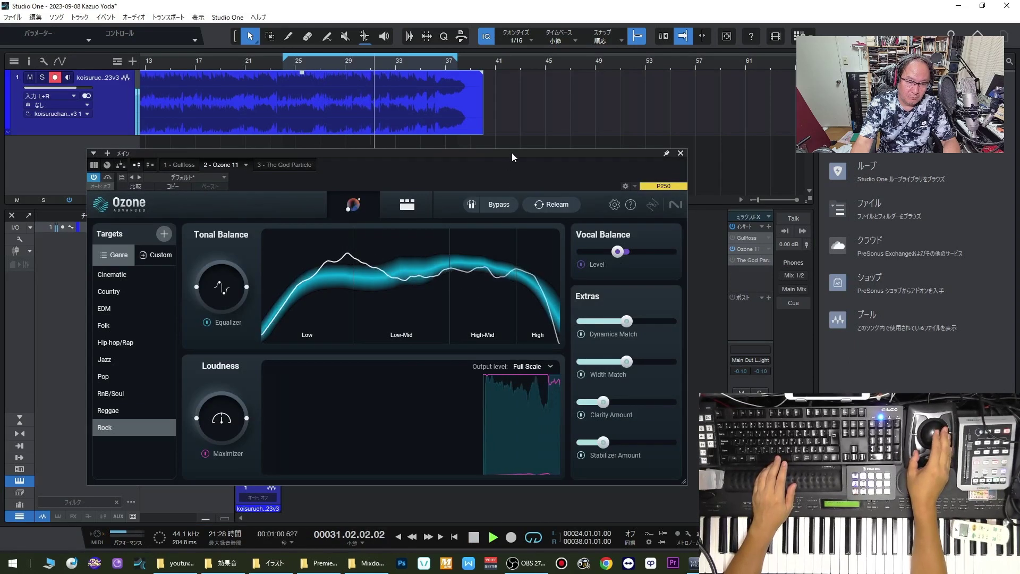
{"action": "left_click_drag", "start_coordinate": [512, 152], "coordinate": [508, 170]}
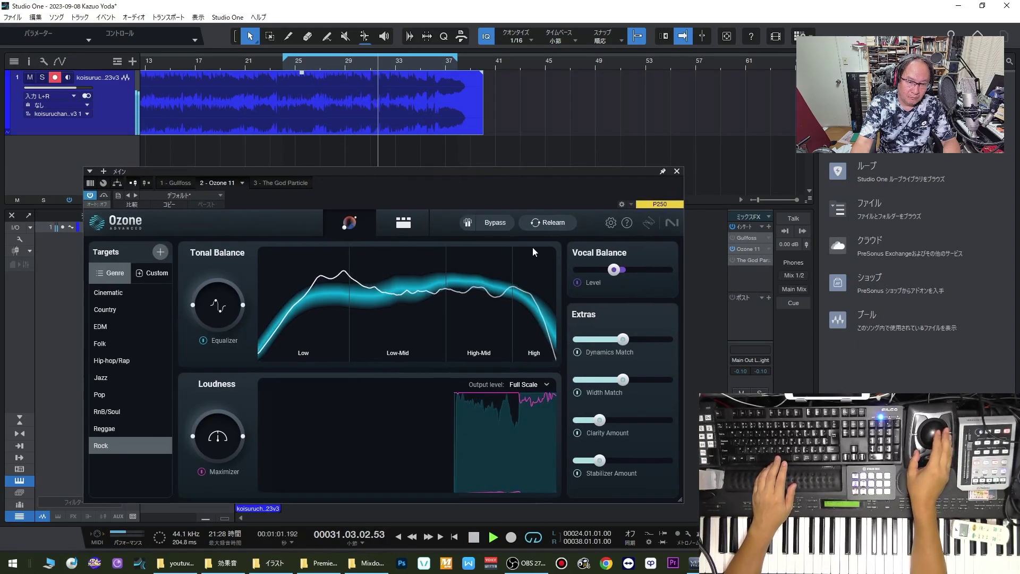
{"action": "left_click", "coordinate": [421, 222]}
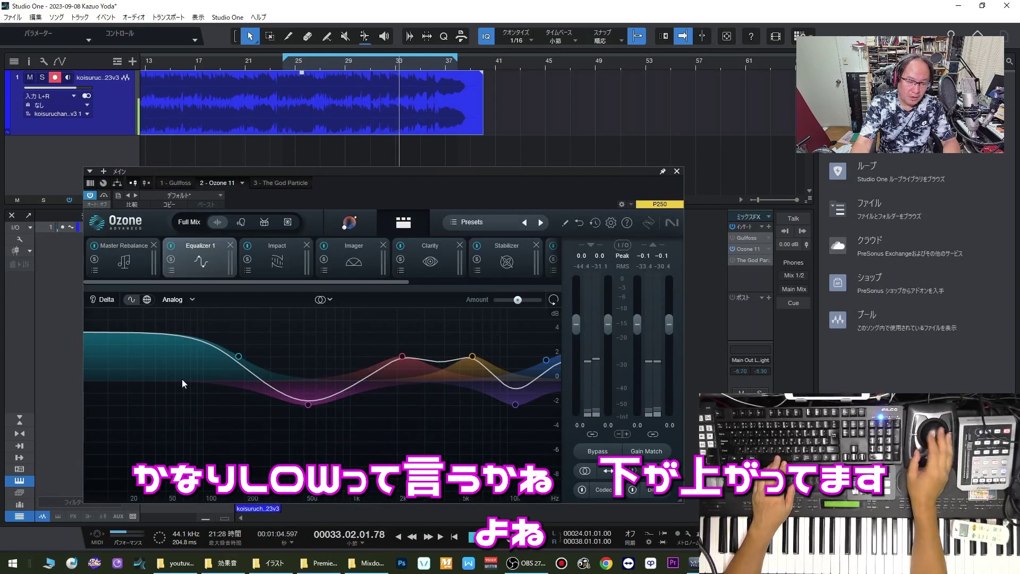
{"action": "key", "text": "space"}
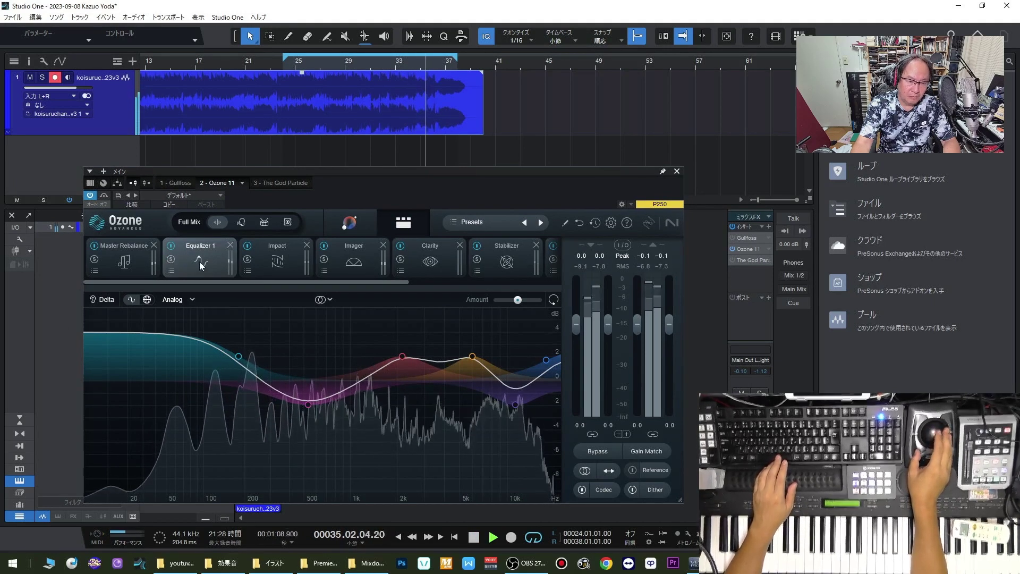
{"action": "left_click", "coordinate": [425, 271]}
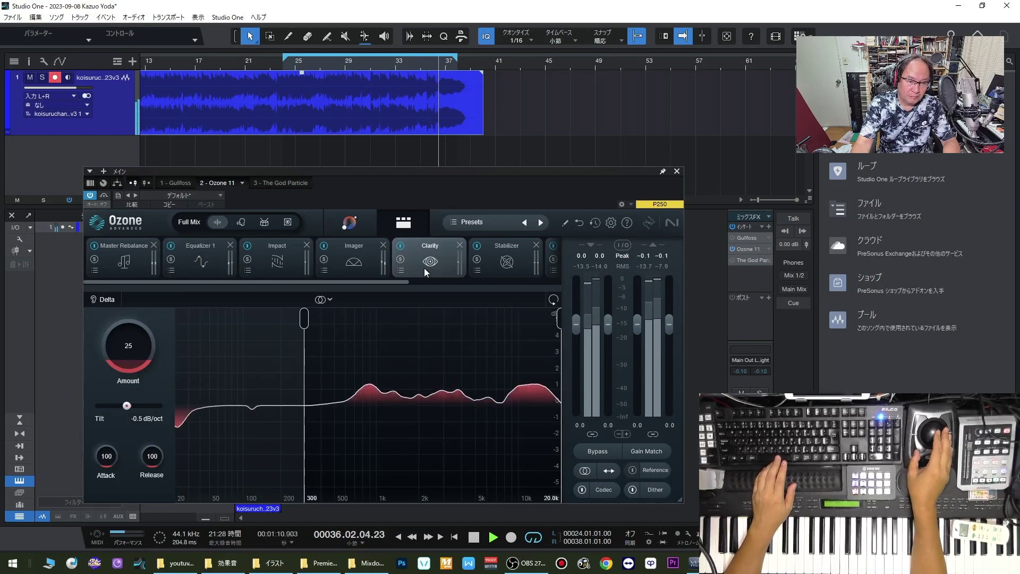
- Play from bar 19 and set the Clarity module's Amount to 24
{"action": "left_click", "coordinate": [223, 65]}
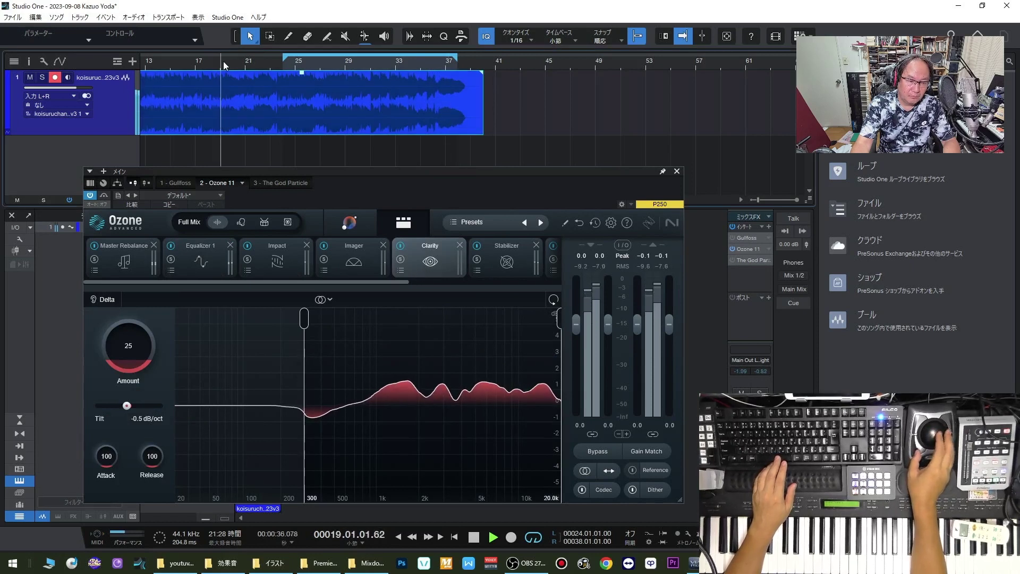
{"action": "mouse_move", "coordinate": [133, 353]}
{"action": "left_mouse_down"}
{"action": "mouse_move", "coordinate": [124, 263]}
{"action": "mouse_move", "coordinate": [142, 350]}
{"action": "left_mouse_up"}
{"action": "scroll", "coordinate": [142, 354], "scroll_direction": "down", "scroll_amount": 1}
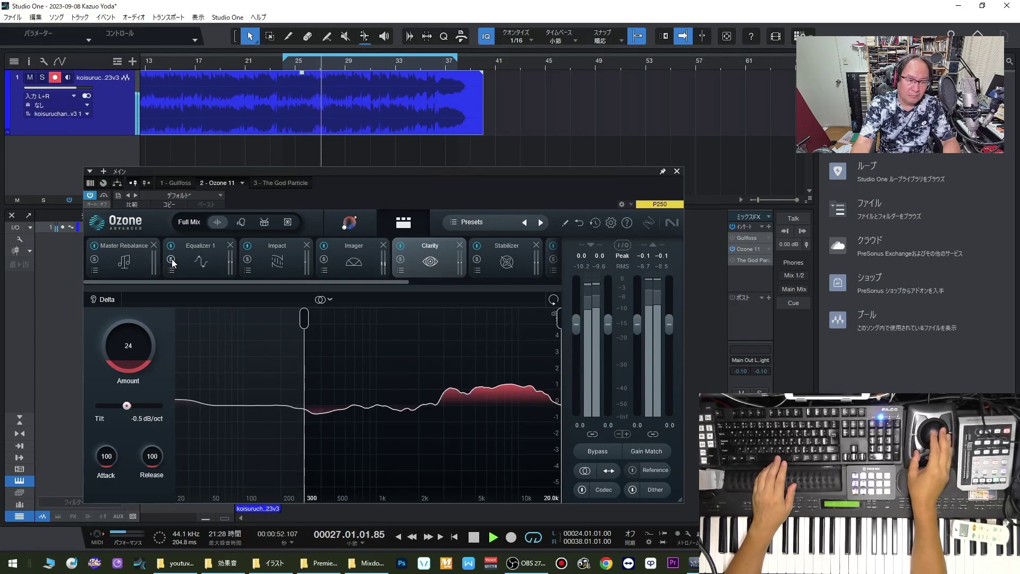
- Examine Ozone's Master Rebalance and Equalizer 1 modules during playback, and close the plug-in window
{"action": "left_click", "coordinate": [120, 253]}
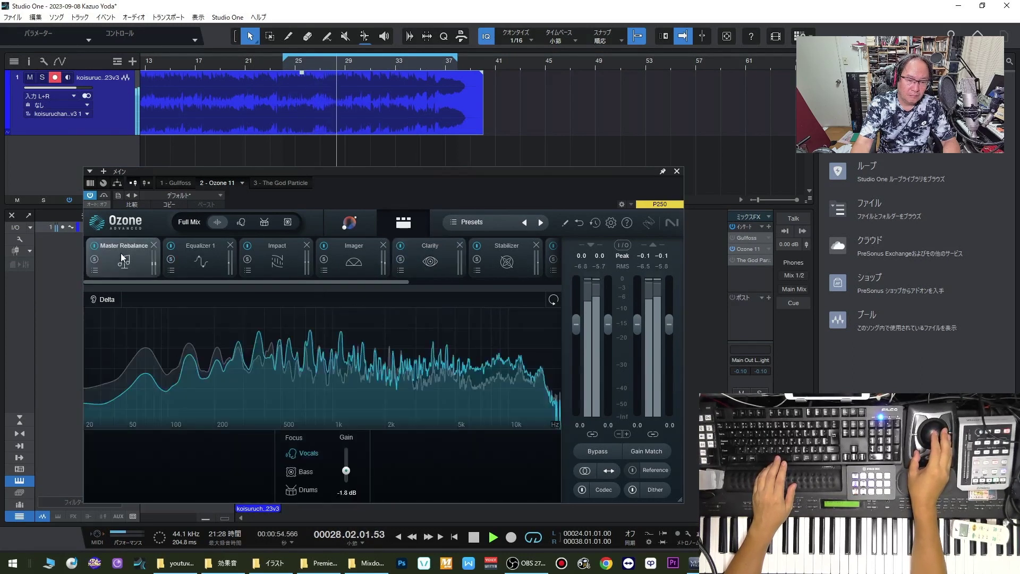
{"action": "left_click", "coordinate": [214, 262]}
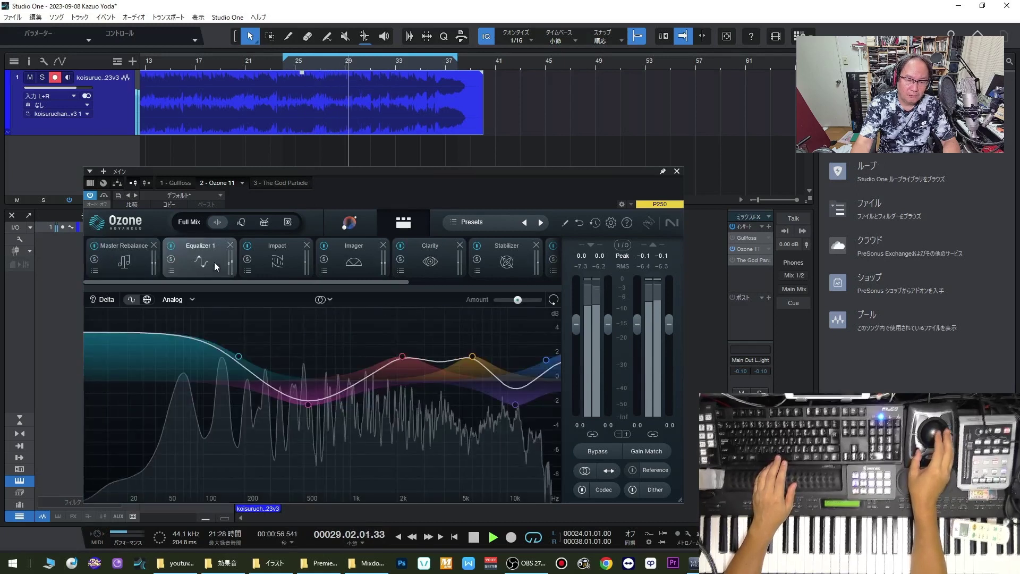
{"action": "left_click", "coordinate": [676, 171]}
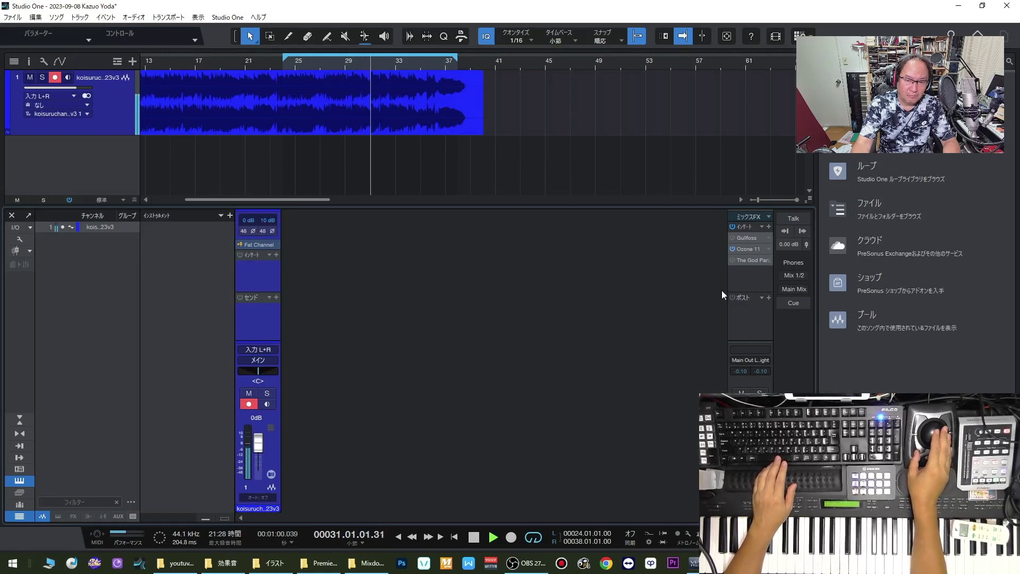
- Activate The God Particle in place of Ozone 11, display its editor, and move the window clear of the timeline
{"action": "left_click", "coordinate": [733, 260]}
{"action": "left_click", "coordinate": [732, 249]}
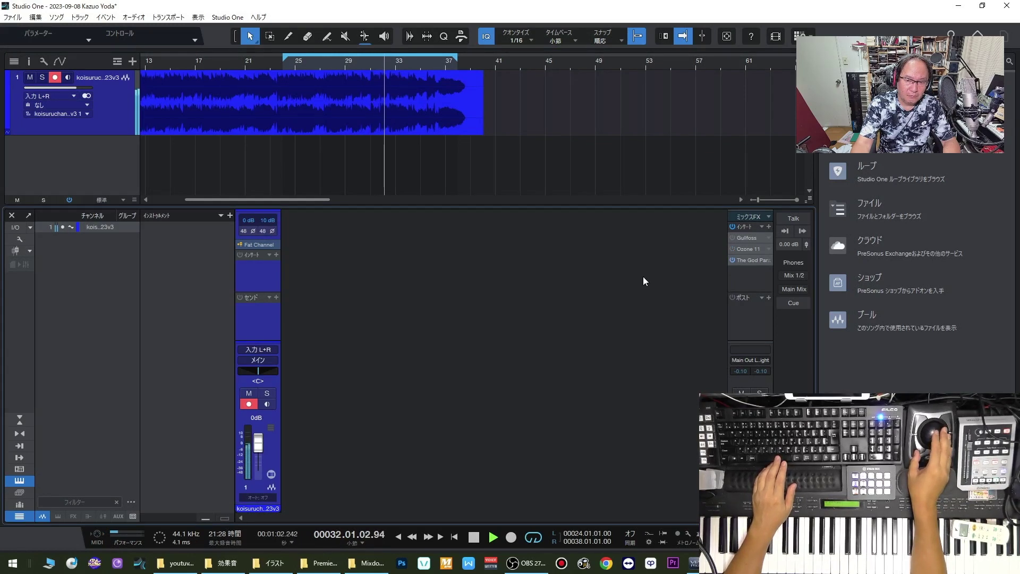
{"action": "right_click", "coordinate": [768, 260]}
{"action": "left_click", "coordinate": [813, 273]}
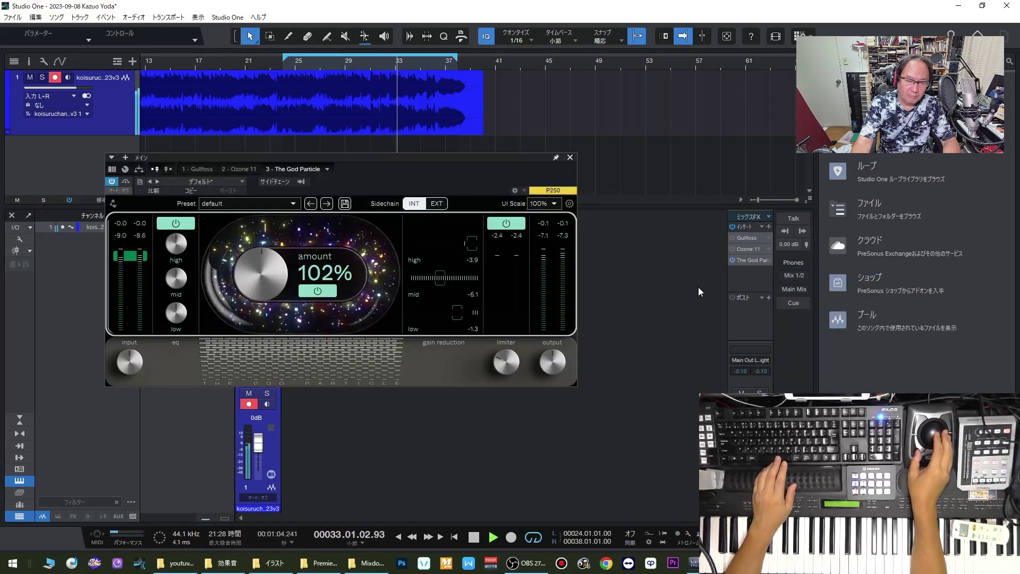
{"action": "left_click_drag", "start_coordinate": [419, 159], "coordinate": [484, 180]}
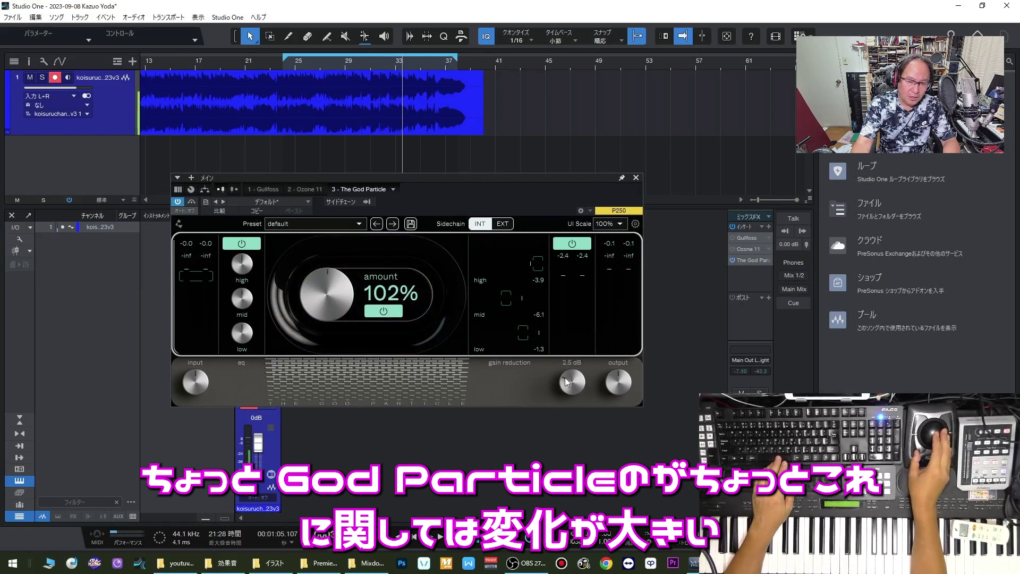
- Play the mix through The God Particle, inspect its high and mid EQ controls, and stop playback
{"action": "key", "text": "space"}
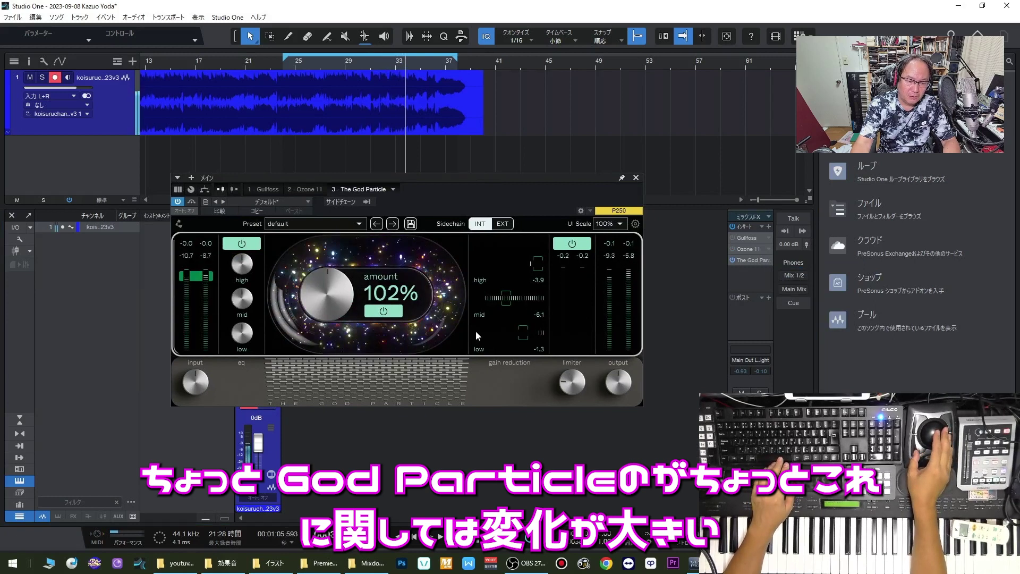
{"action": "mouse_move", "coordinate": [255, 258]}
{"action": "mouse_move", "coordinate": [241, 296]}
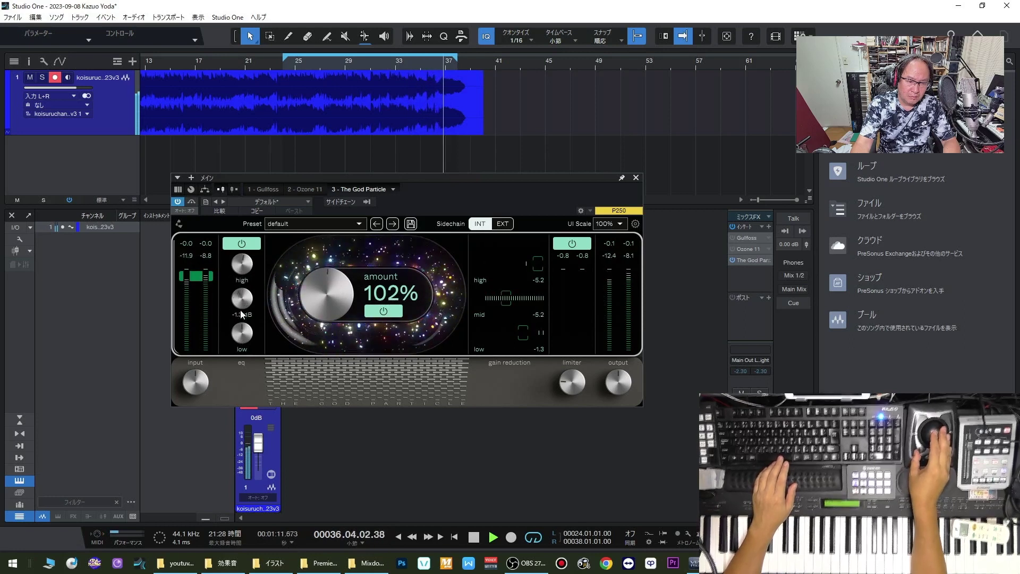
{"action": "key", "text": "space"}
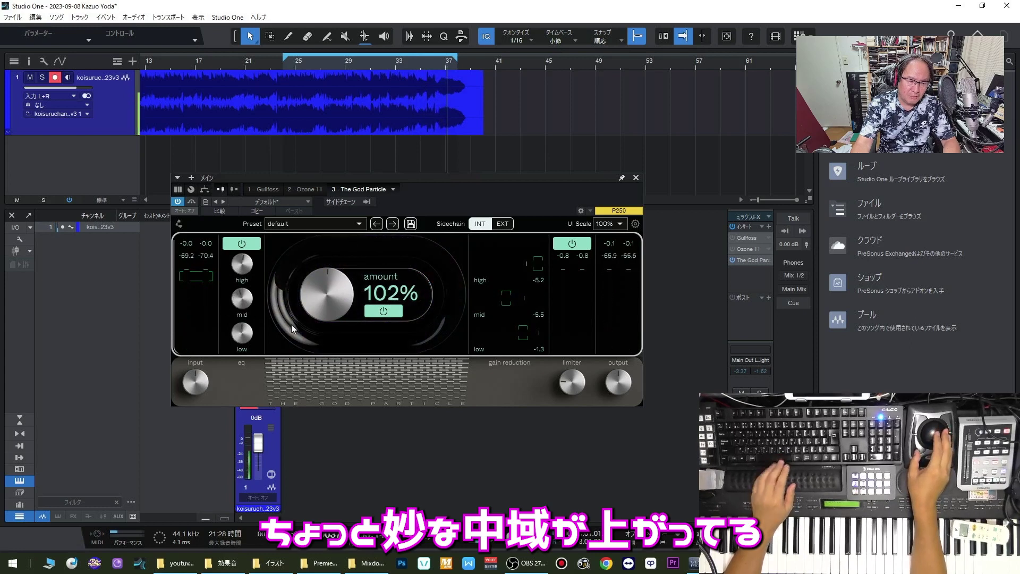
- Set The God Particle's amount to 106% and resume playback
{"action": "scroll", "coordinate": [337, 290], "scroll_direction": "up", "scroll_amount": 1}
{"action": "scroll", "coordinate": [337, 290], "scroll_direction": "up", "scroll_amount": 3}
{"action": "left_click_drag", "start_coordinate": [411, 180], "coordinate": [405, 182]}
{"action": "key", "text": "space"}
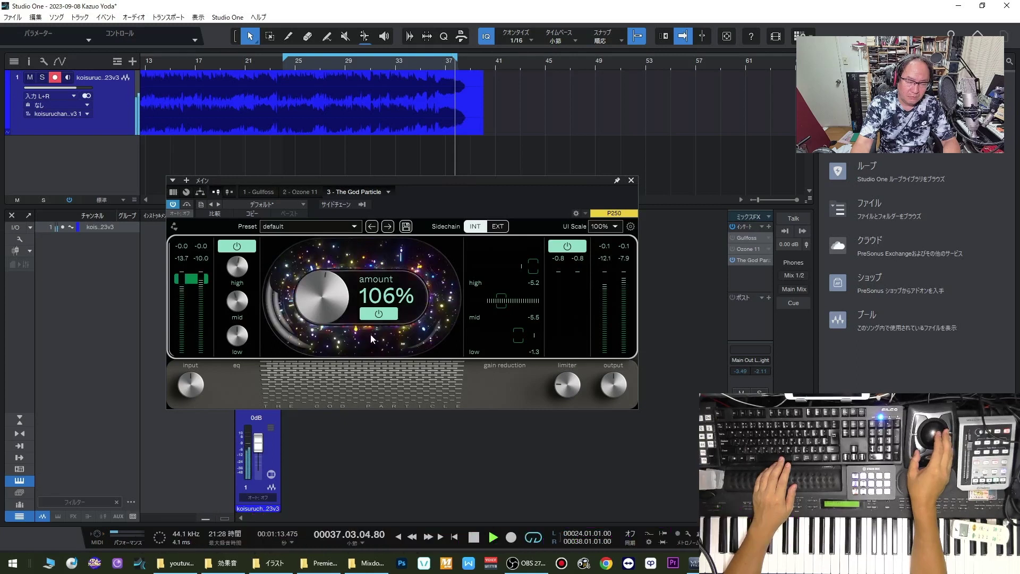
- Close The God Particle's window and delete the current mix's audio clip from track 1
{"action": "left_click", "coordinate": [630, 182]}
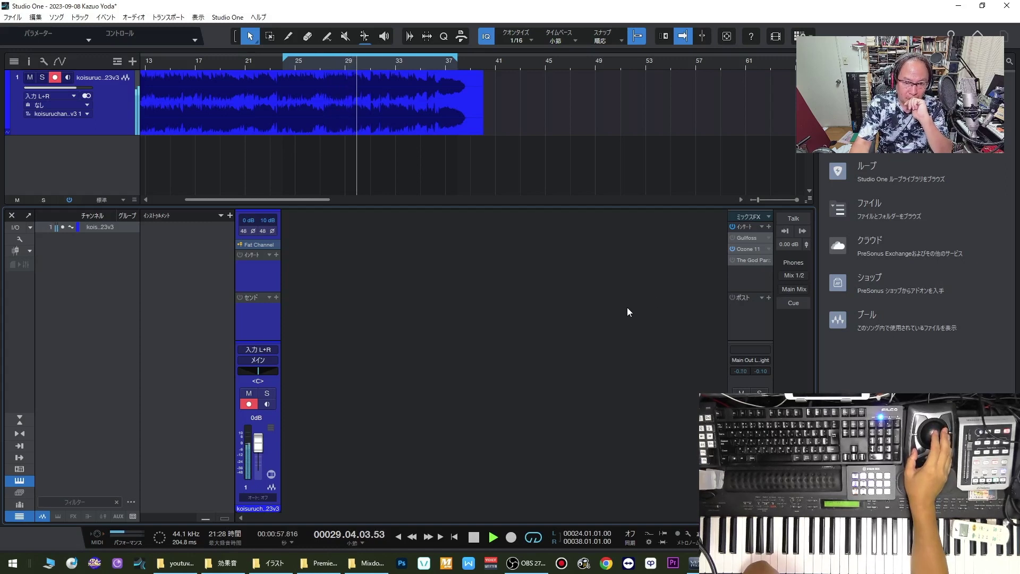
{"action": "left_click", "coordinate": [460, 127]}
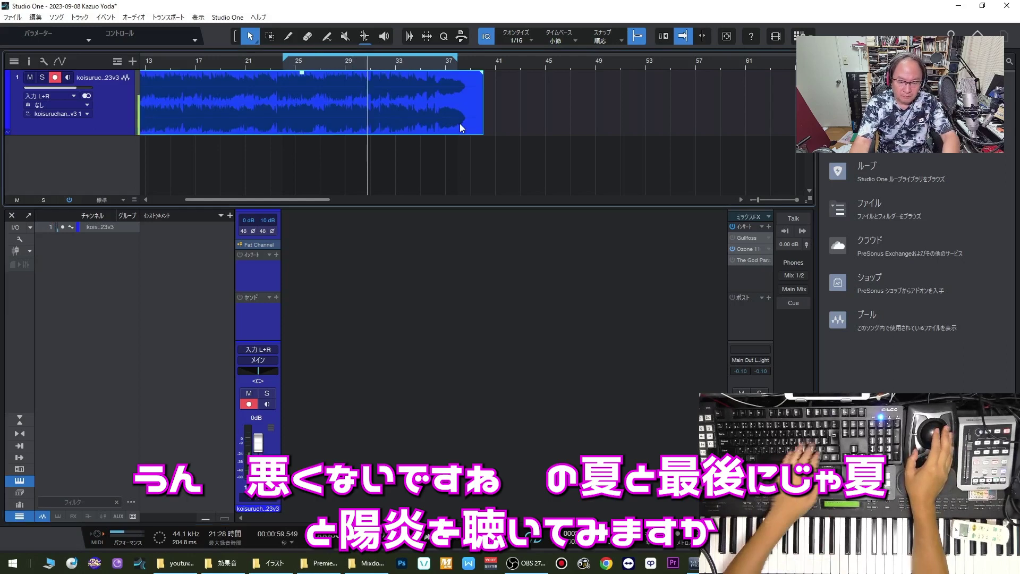
{"action": "key", "text": "Delete"}
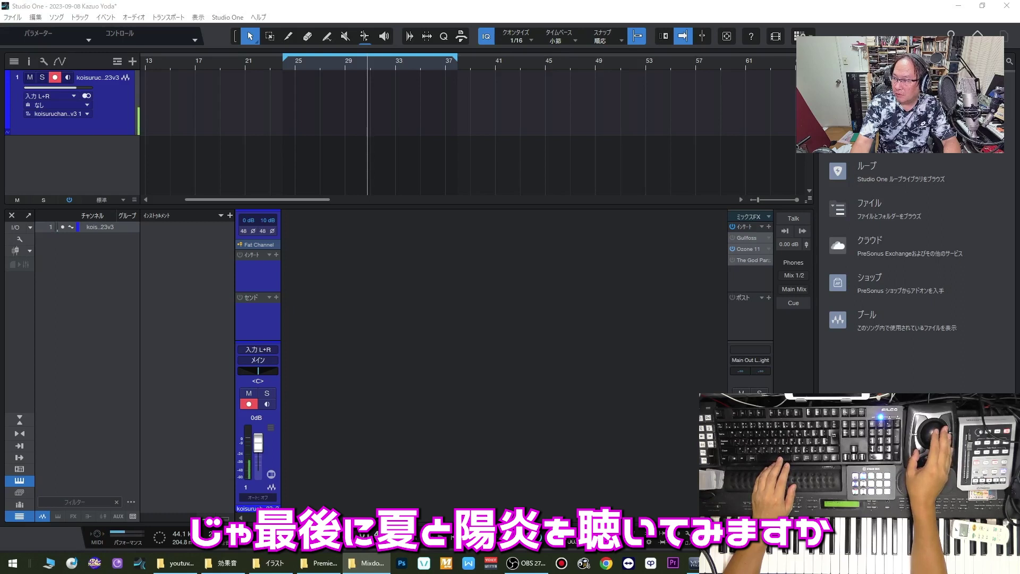
- Place the next mix's audio file on track 1, switch off the main bus inserts, and play the unprocessed mix from bar 24
{"action": "left_click_drag", "start_coordinate": [0, 106], "coordinate": [330, 107]}
{"action": "left_click_drag", "start_coordinate": [125, 85], "coordinate": [202, 98]}
{"action": "left_click", "coordinate": [672, 264]}
{"action": "left_click", "coordinate": [511, 155]}
{"action": "key", "text": "space"}
{"action": "key", "text": "f"}
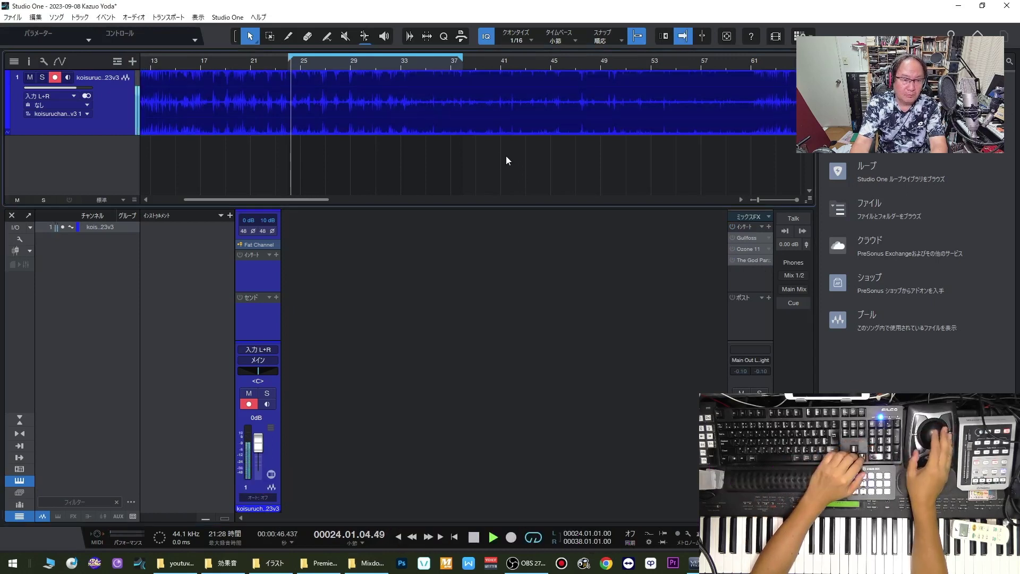
- Set the loop range to bars 51–65, audition the unprocessed mix from there, and stop playback
{"action": "key", "text": "e"}
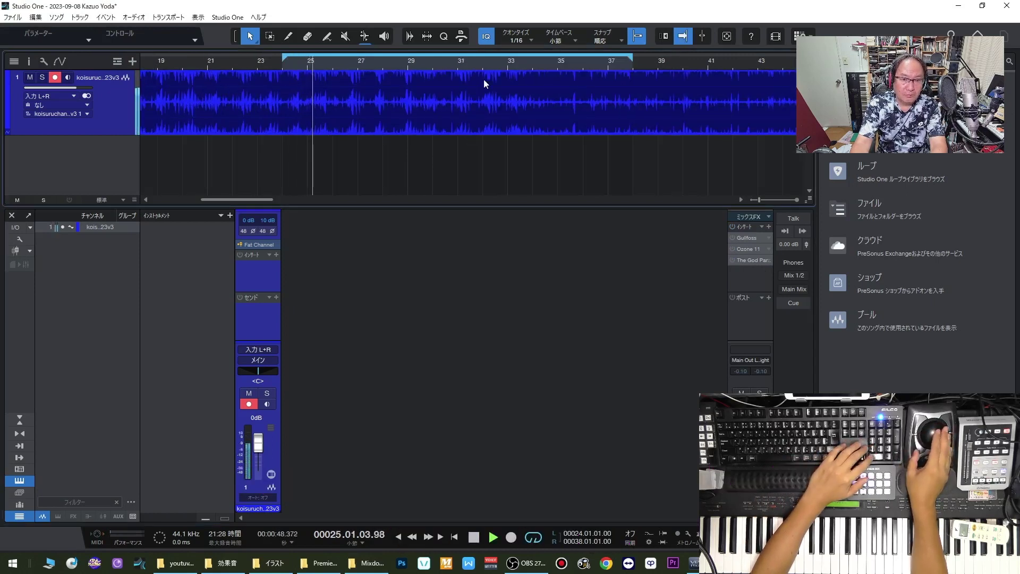
{"action": "left_click_drag", "start_coordinate": [510, 63], "coordinate": [624, 63]}
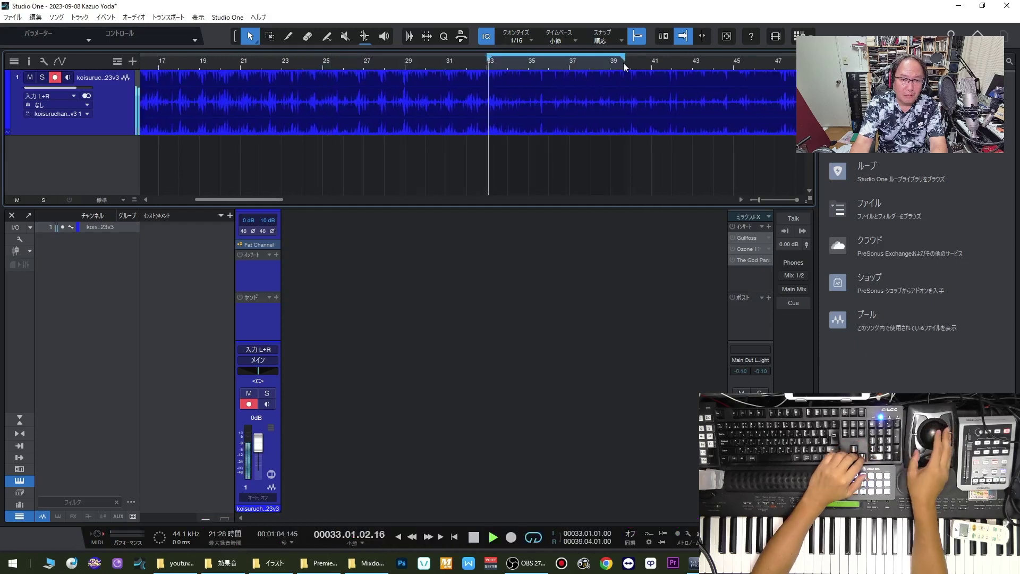
{"action": "scroll", "coordinate": [612, 69], "scroll_direction": "down", "scroll_amount": 4}
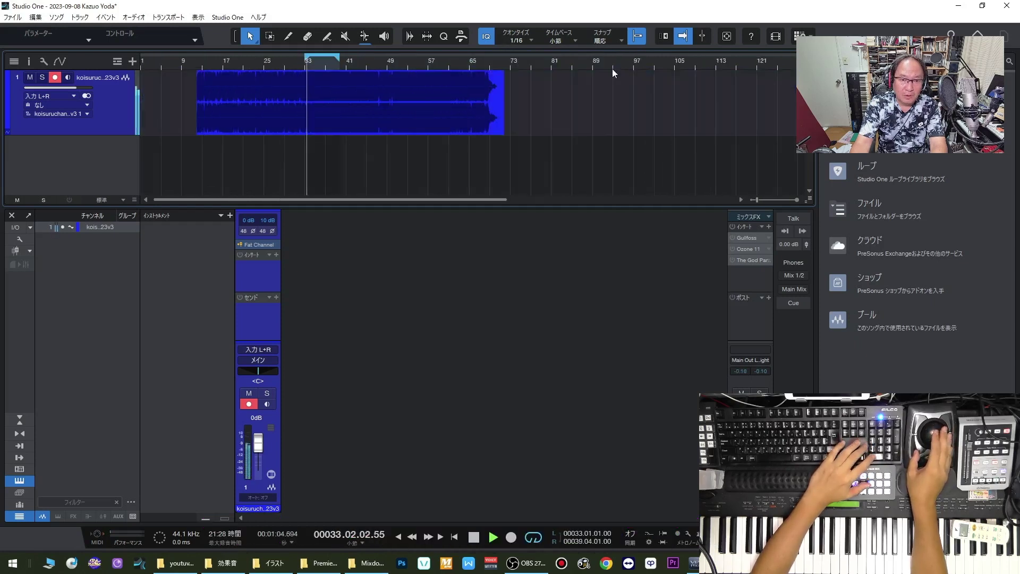
{"action": "left_click_drag", "start_coordinate": [398, 53], "coordinate": [481, 64]}
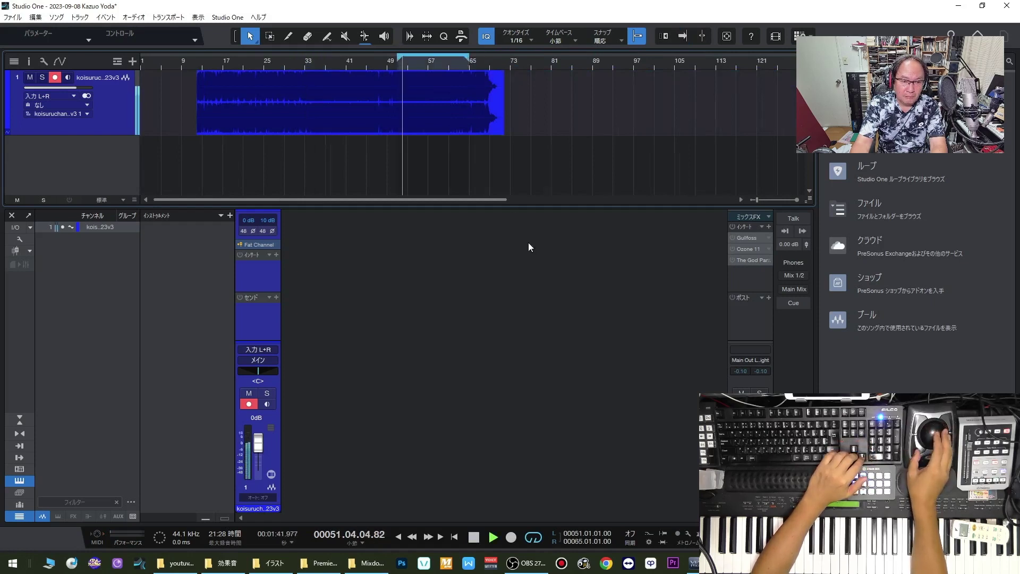
{"action": "key", "text": "e"}
{"action": "key", "text": "e"}
{"action": "key", "text": "e"}
{"action": "key", "text": "e"}
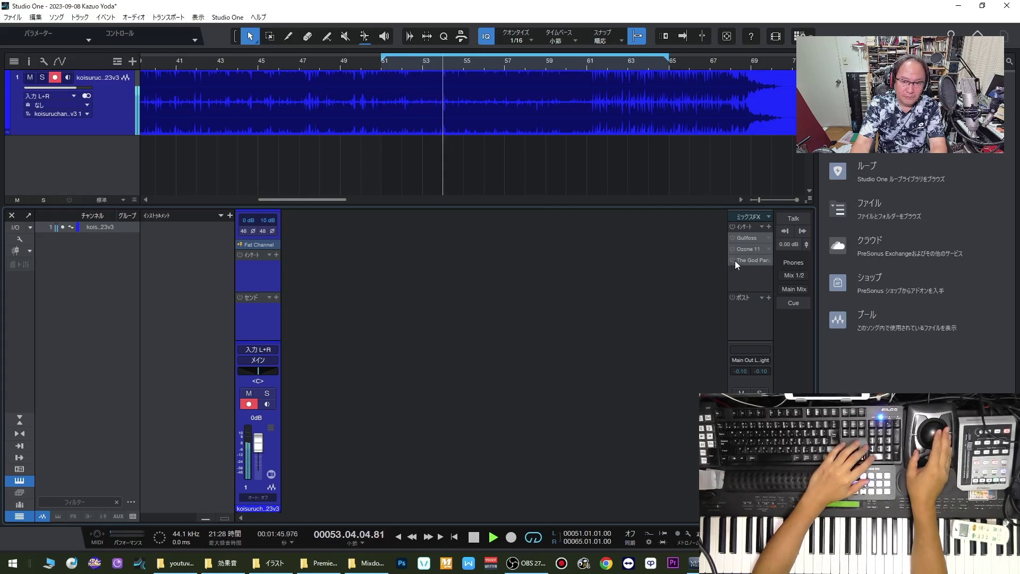
{"action": "key", "text": "f"}
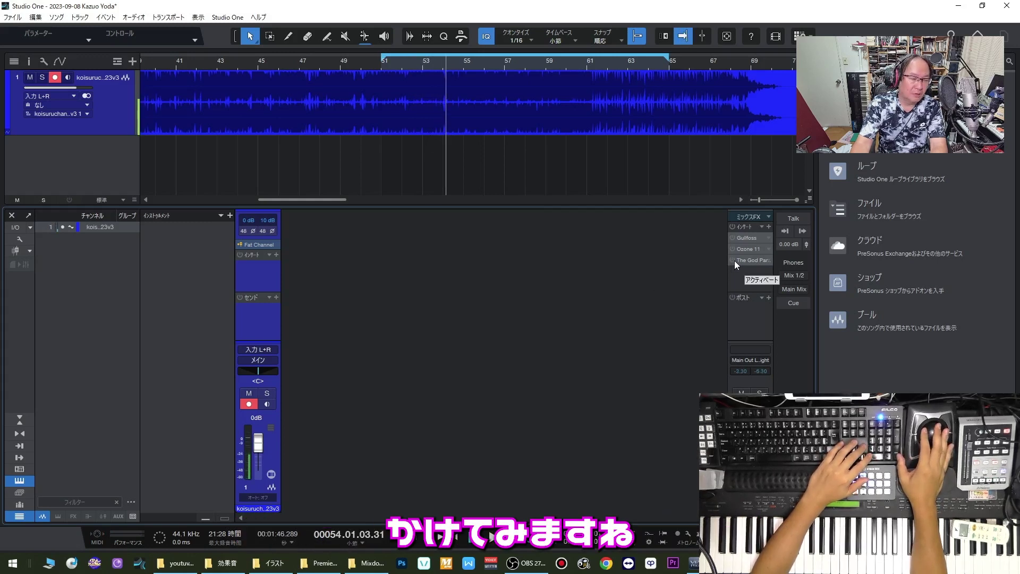
- Activate The God Particle on the main bus and display its editor while the mix plays
{"action": "left_click", "coordinate": [733, 260]}
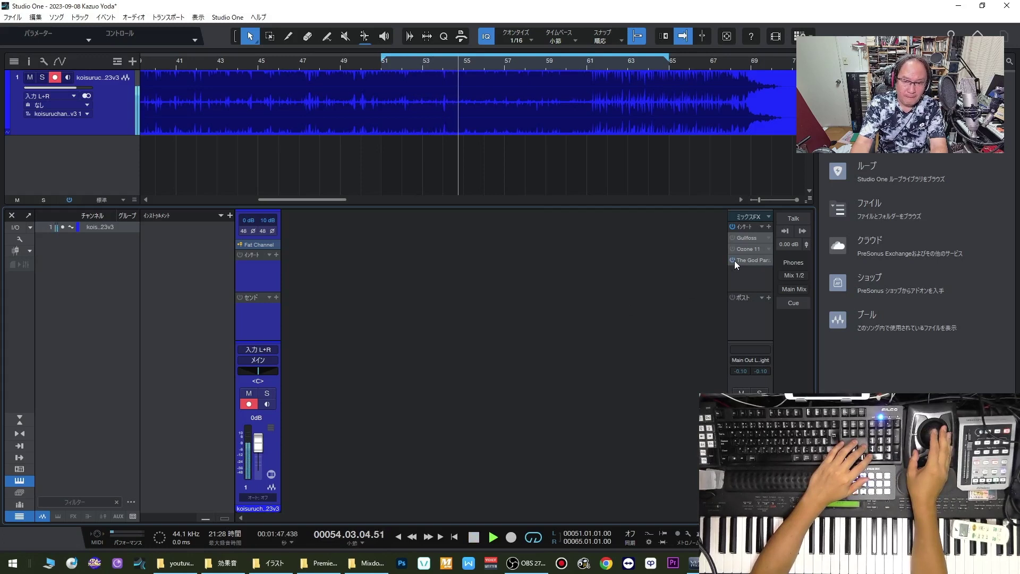
{"action": "left_click", "coordinate": [767, 260]}
{"action": "left_click", "coordinate": [773, 272]}
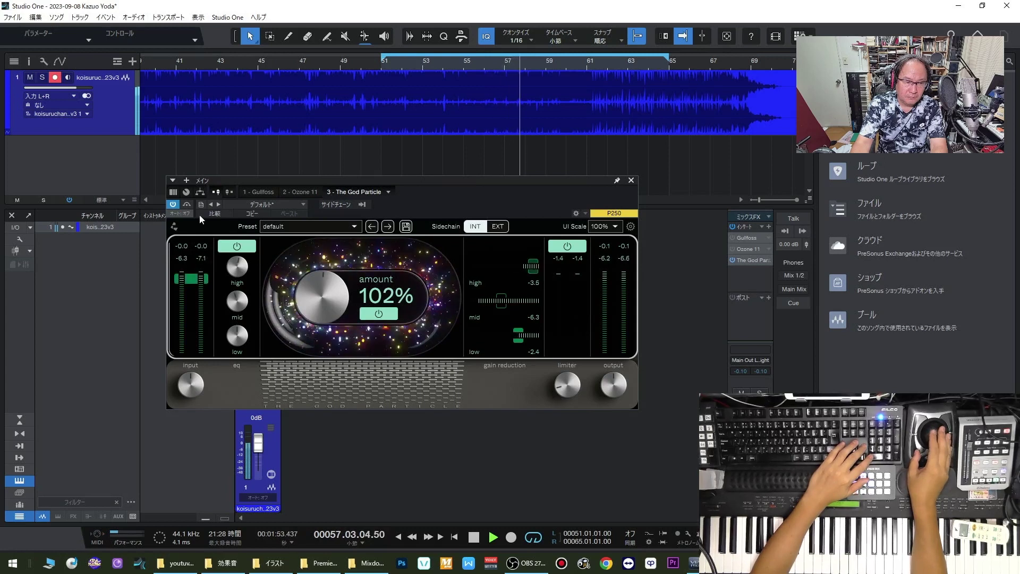
- Bypass and re-enable The God Particle twice during playback to compare the processed and original sound
{"action": "left_click", "coordinate": [186, 205]}
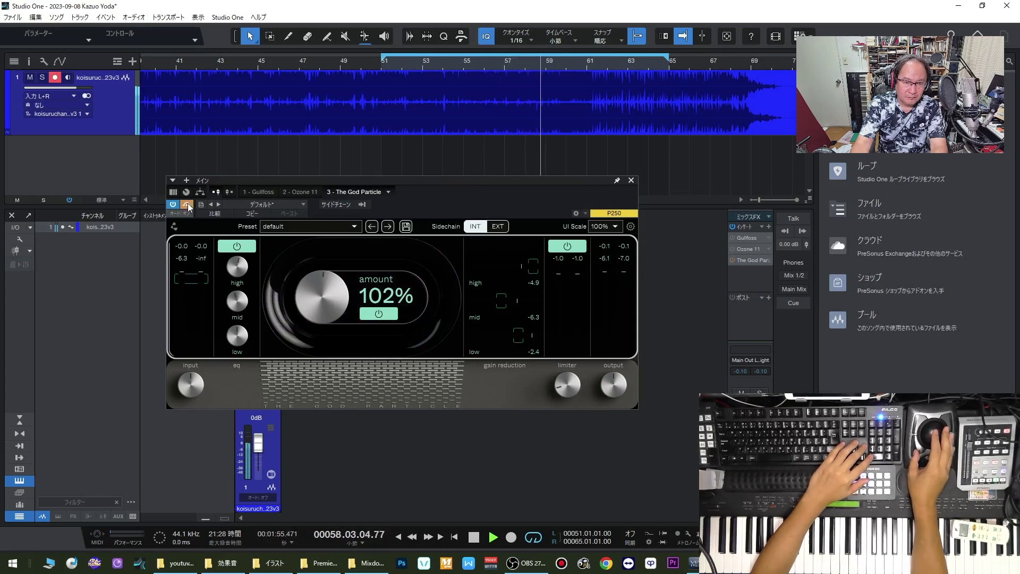
{"action": "left_click", "coordinate": [187, 204]}
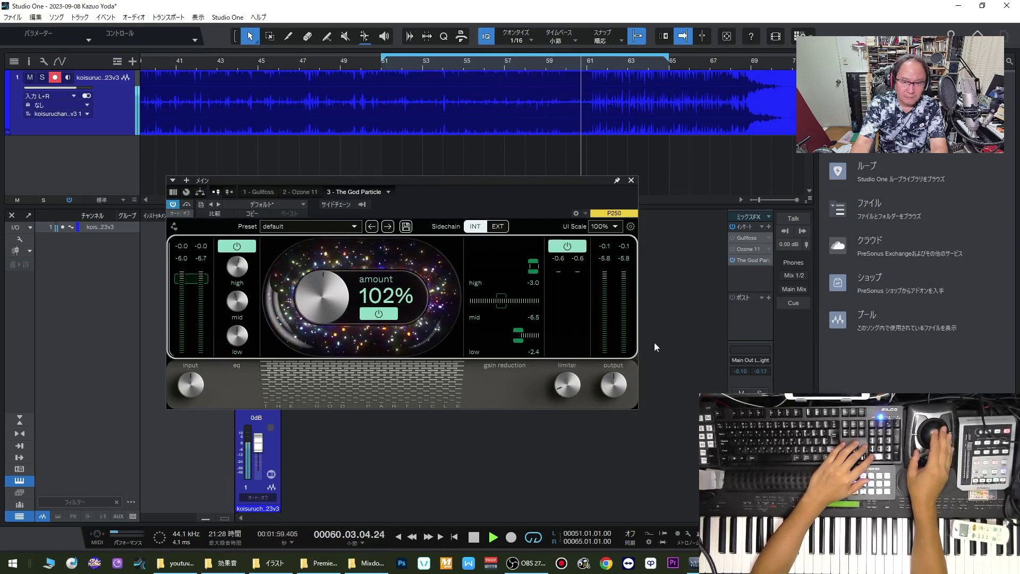
{"action": "left_click", "coordinate": [186, 204]}
{"action": "left_click", "coordinate": [189, 207]}
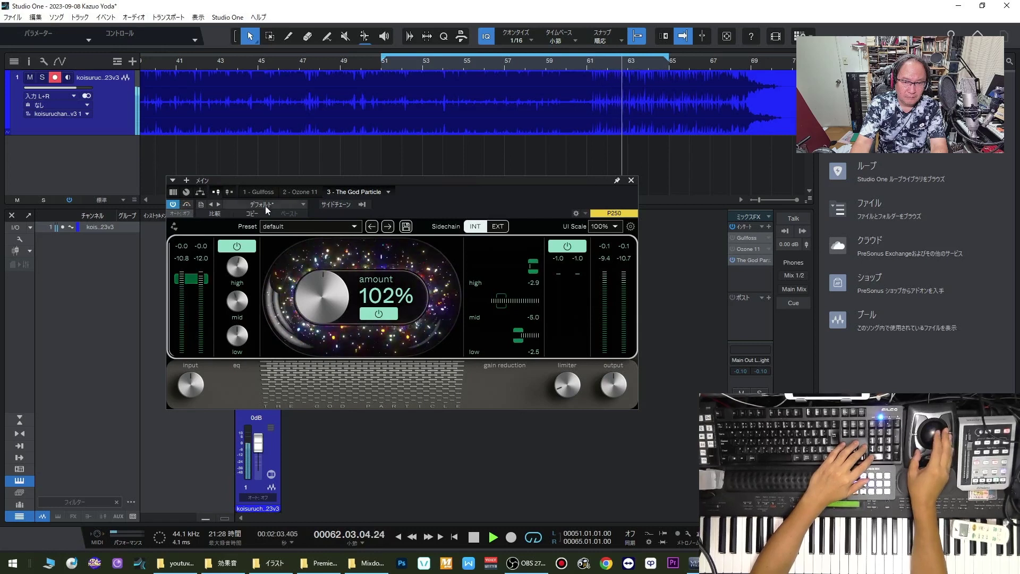
- Switch the main bus processing from The God Particle to Ozone 11 and display Ozone's editor
{"action": "left_click_drag", "start_coordinate": [407, 182], "coordinate": [408, 196]}
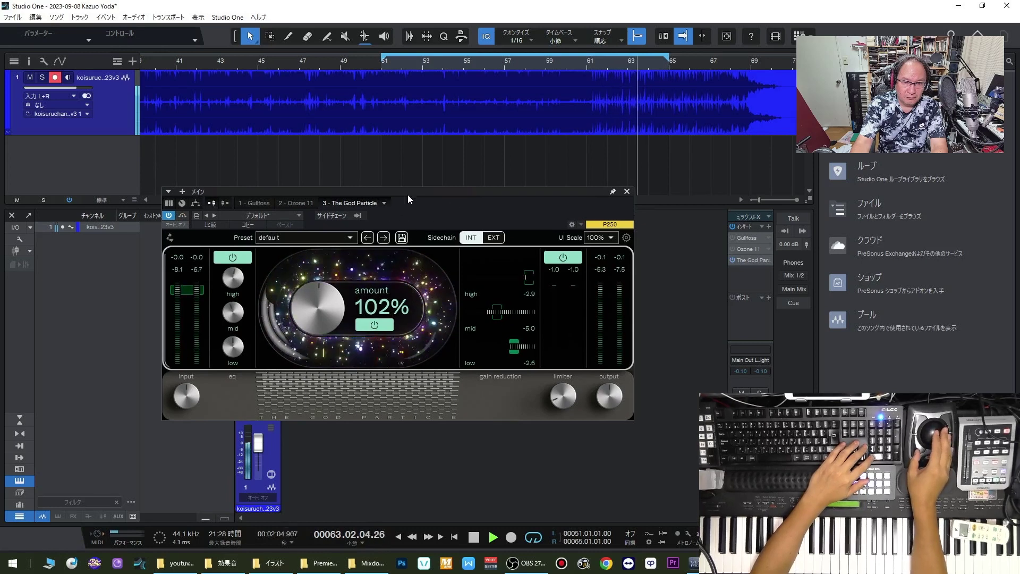
{"action": "left_click", "coordinate": [626, 191]}
{"action": "left_click", "coordinate": [733, 260]}
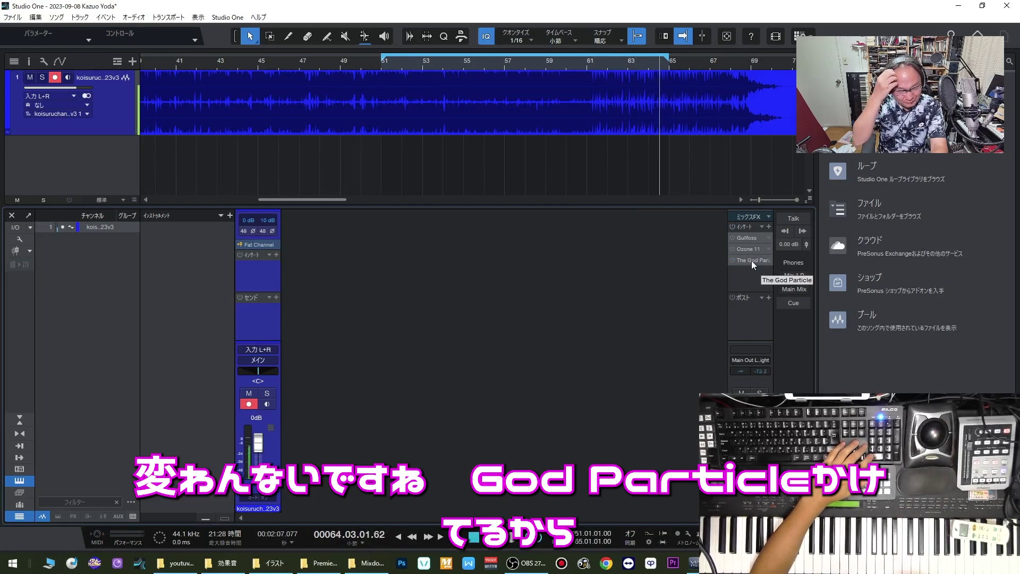
{"action": "left_click", "coordinate": [732, 249]}
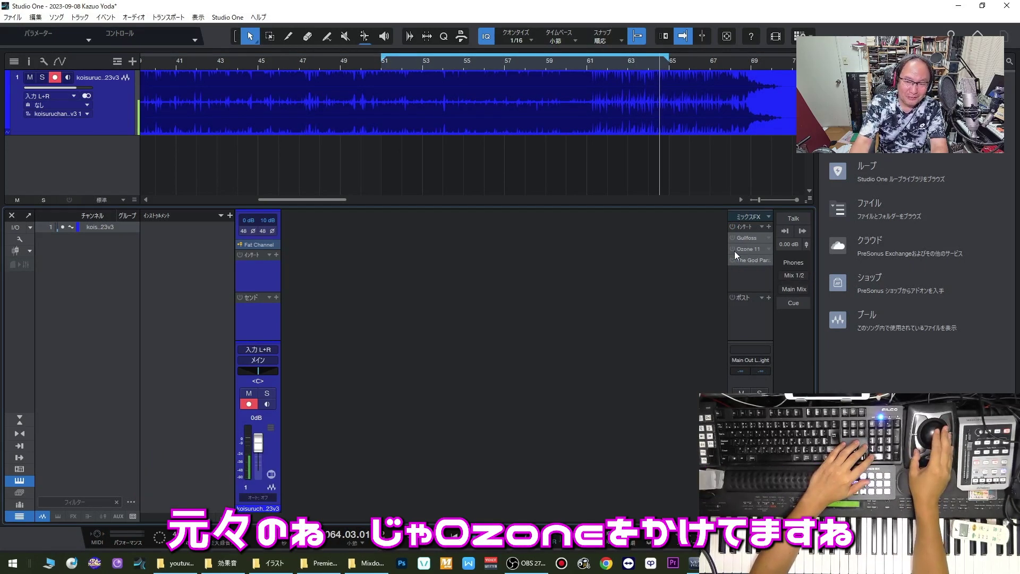
{"action": "left_click", "coordinate": [766, 249]}
{"action": "left_click", "coordinate": [772, 262]}
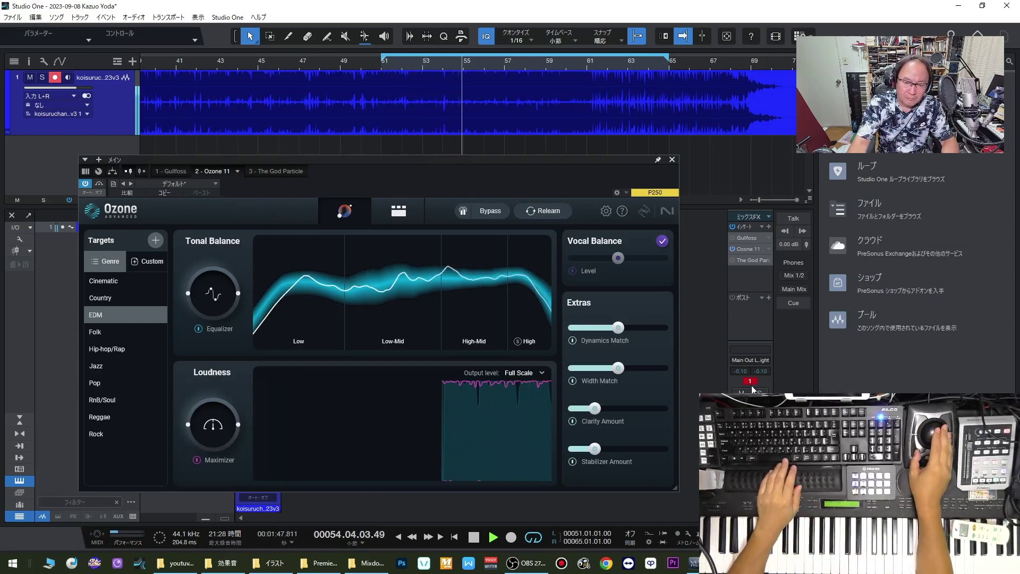
- Toggle Ozone's bypass on and off to compare the sound, stop playback, and reposition its window
{"action": "left_click", "coordinate": [485, 213]}
{"action": "left_click", "coordinate": [485, 214]}
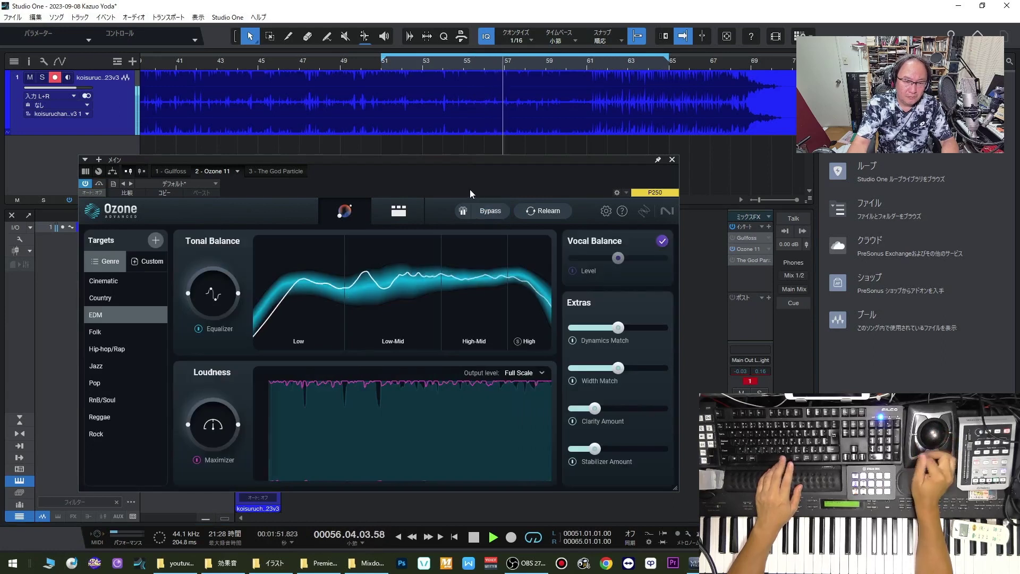
{"action": "key", "text": "space"}
{"action": "left_click_drag", "start_coordinate": [460, 158], "coordinate": [478, 157]}
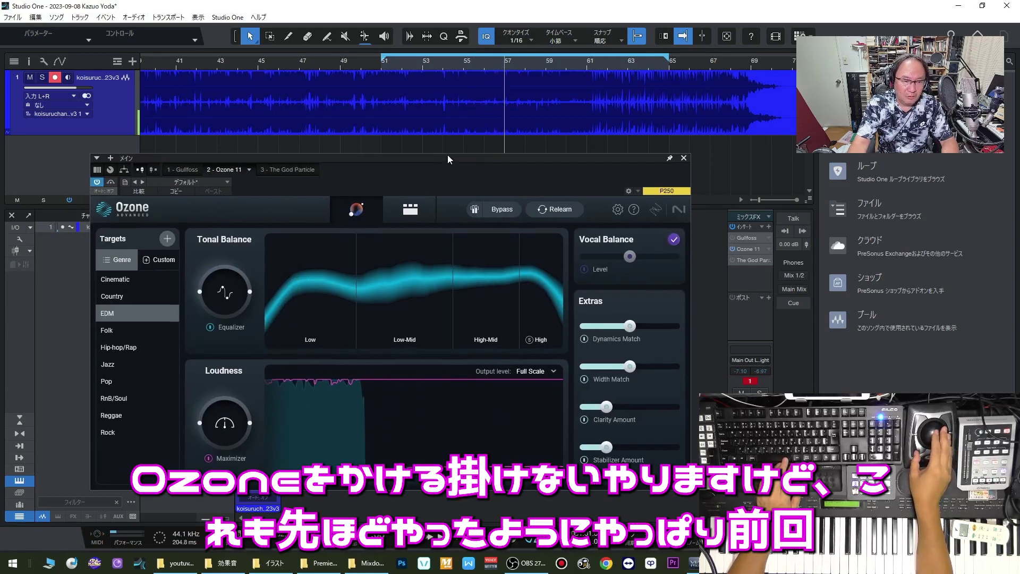
{"action": "left_click_drag", "start_coordinate": [447, 155], "coordinate": [439, 155]}
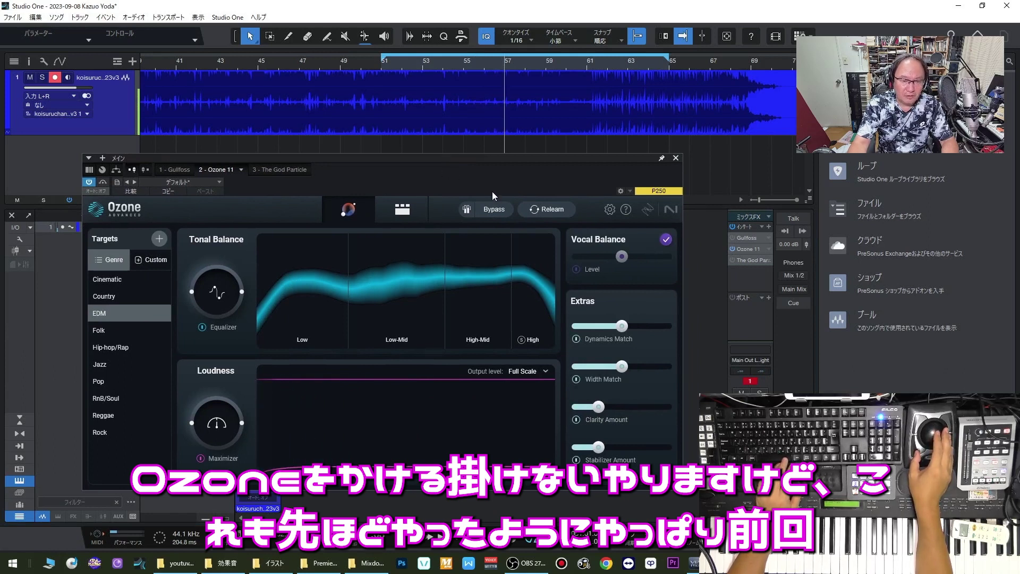
{"action": "left_click_drag", "start_coordinate": [479, 158], "coordinate": [472, 156]}
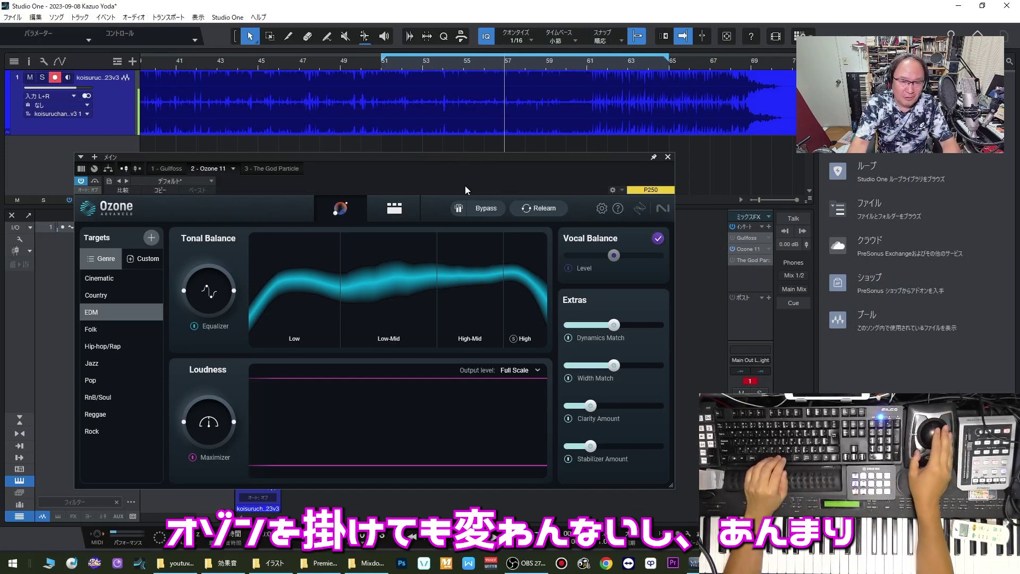
- Resume playback and alternate between Ozone's bypassed and processed sound twice, leaving the processing active
{"action": "key", "text": "space"}
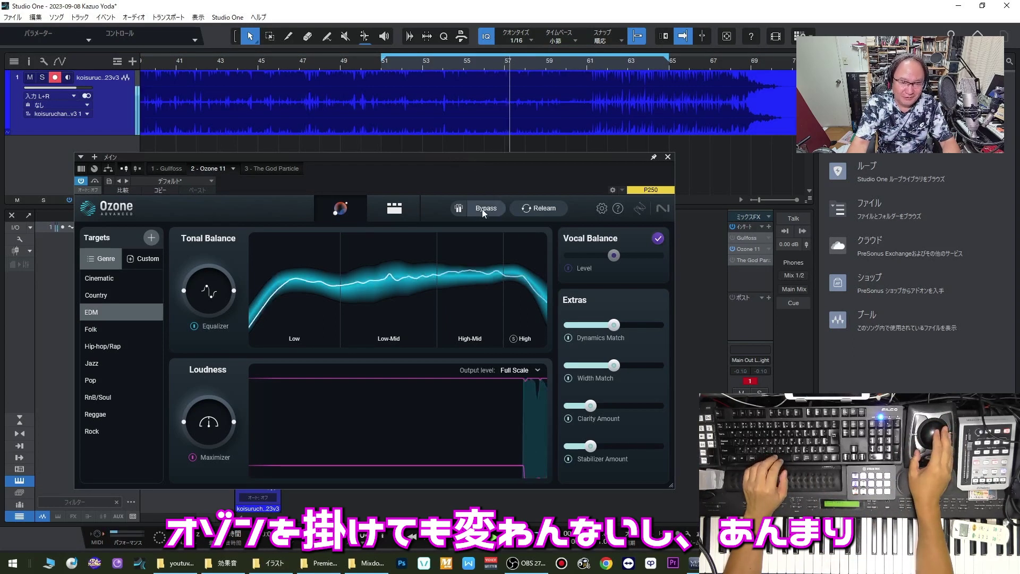
{"action": "left_click", "coordinate": [485, 207]}
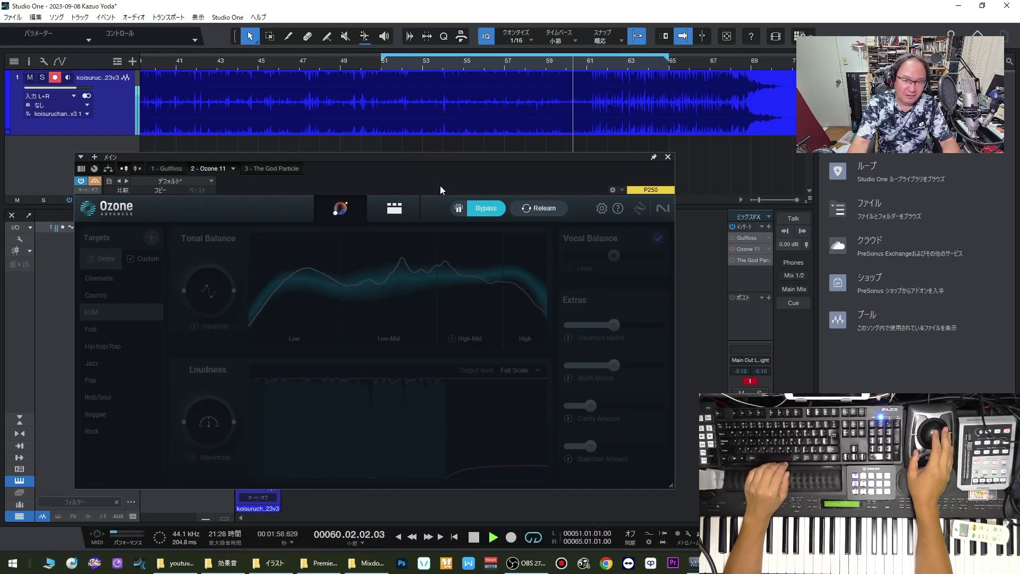
{"action": "left_click", "coordinate": [482, 211]}
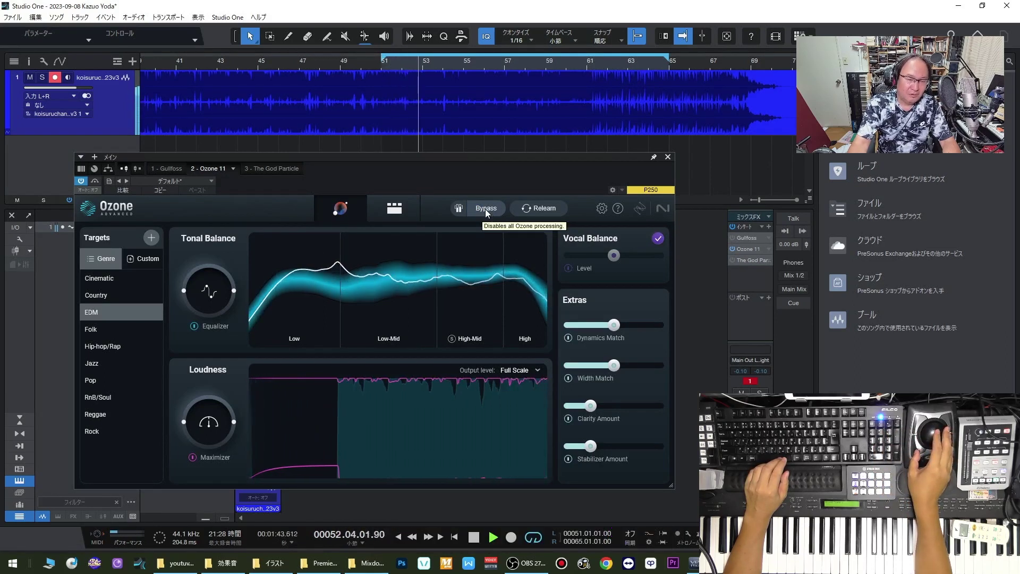
{"action": "left_click", "coordinate": [485, 208]}
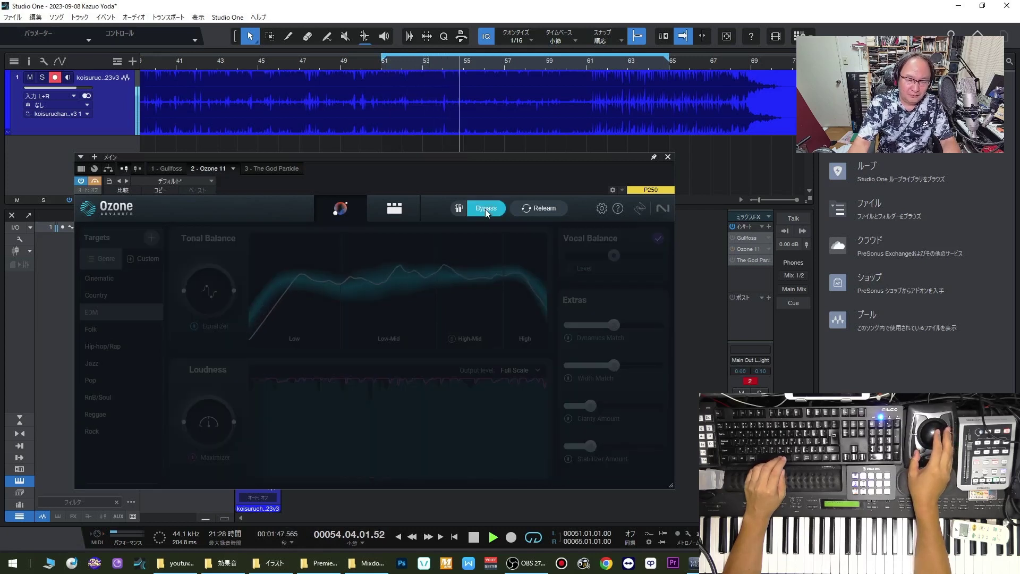
{"action": "left_click", "coordinate": [485, 209]}
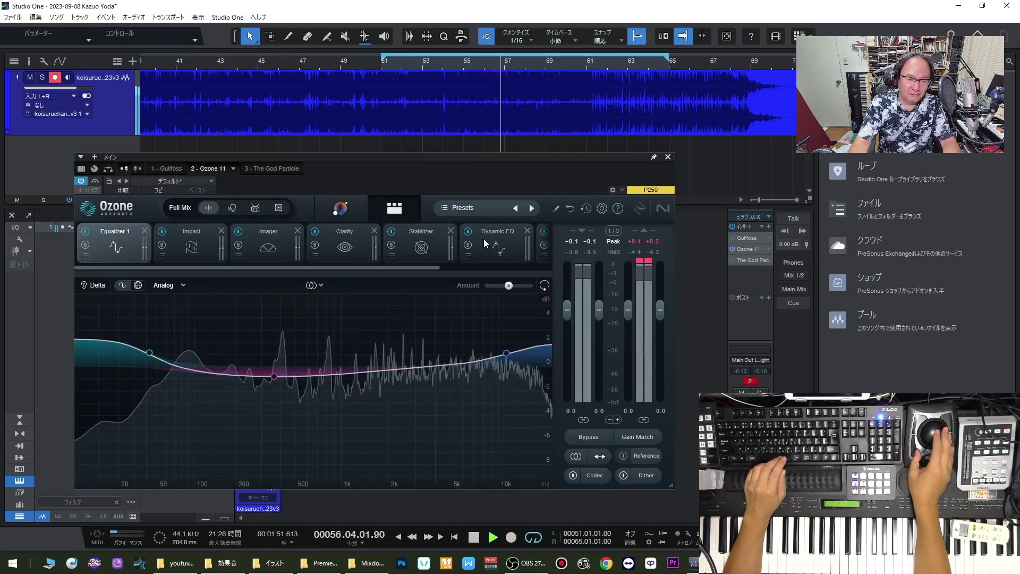
- Clear the clip indicators in Ozone's module view and on the main output channel, stopping playback in between
{"action": "left_click", "coordinate": [646, 262]}
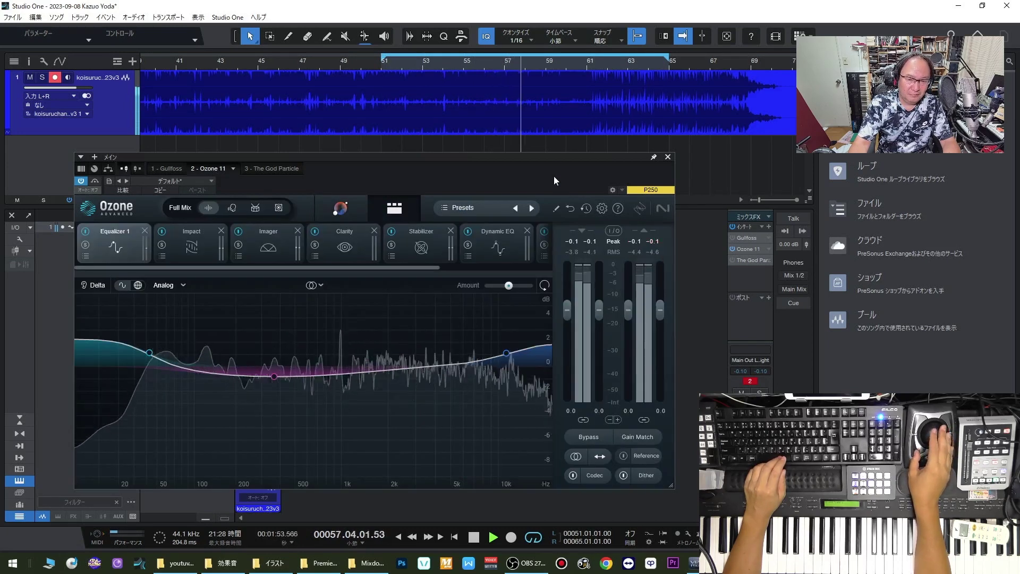
{"action": "left_click_drag", "start_coordinate": [553, 157], "coordinate": [558, 159]}
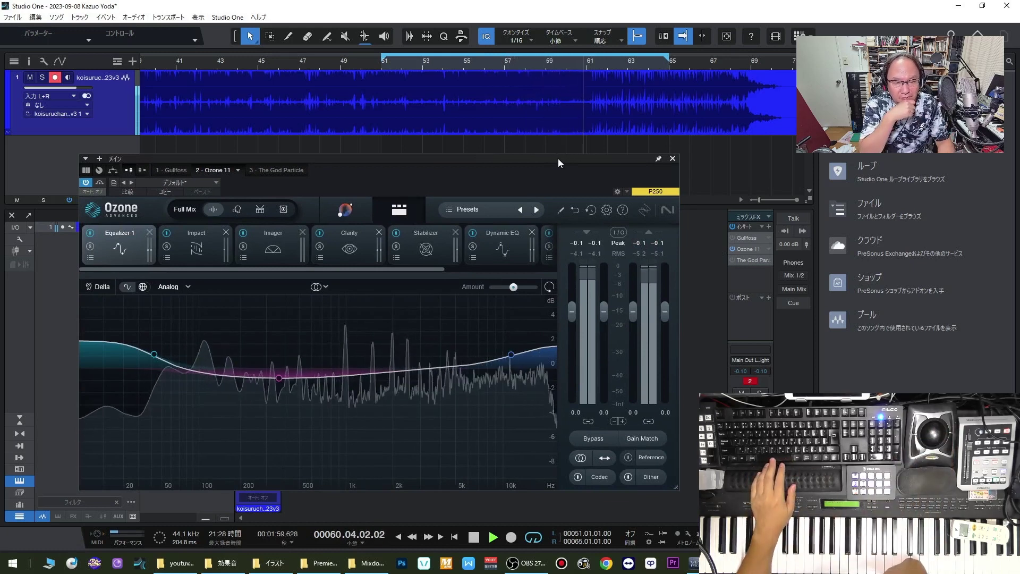
{"action": "key", "text": "space"}
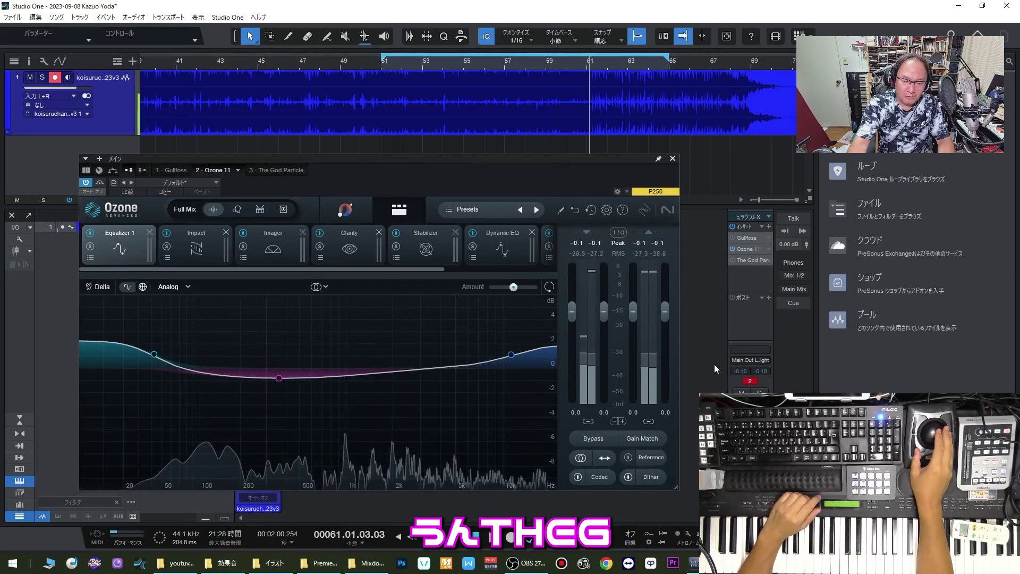
{"action": "left_click", "coordinate": [749, 380]}
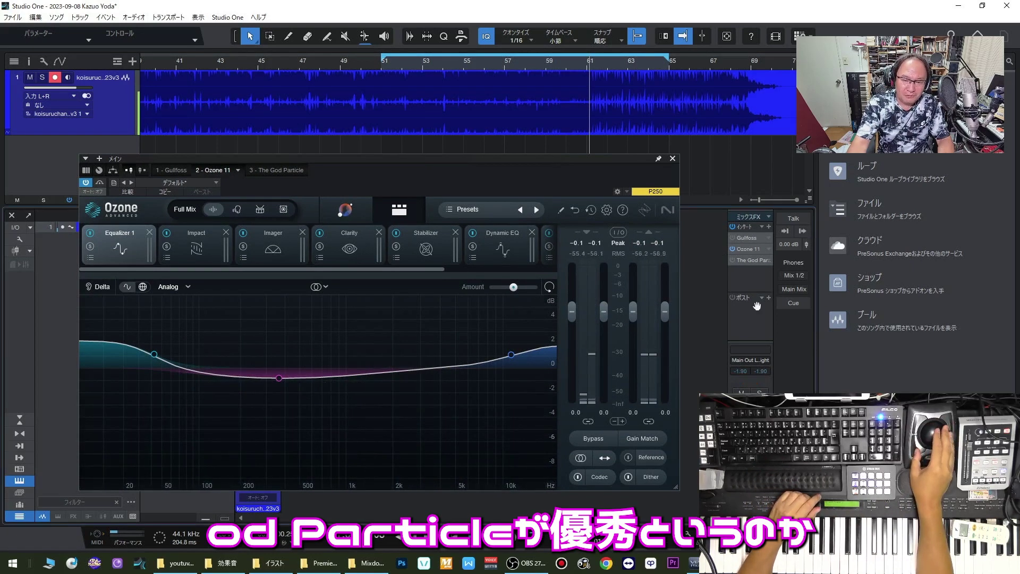
- Display The God Particle's editor for comparison, close it, and reposition Ozone 11's window
{"action": "left_click", "coordinate": [769, 260]}
{"action": "left_click", "coordinate": [772, 270]}
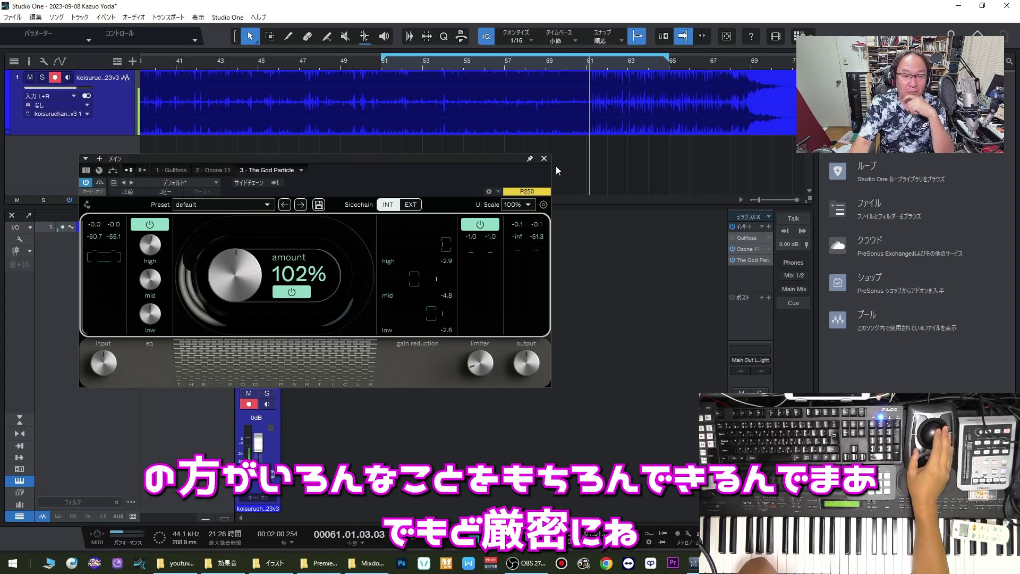
{"action": "left_click", "coordinate": [544, 158]}
{"action": "mouse_move", "coordinate": [475, 159]}
{"action": "left_mouse_down"}
{"action": "mouse_move", "coordinate": [464, 167]}
{"action": "mouse_move", "coordinate": [460, 153]}
{"action": "left_mouse_up"}
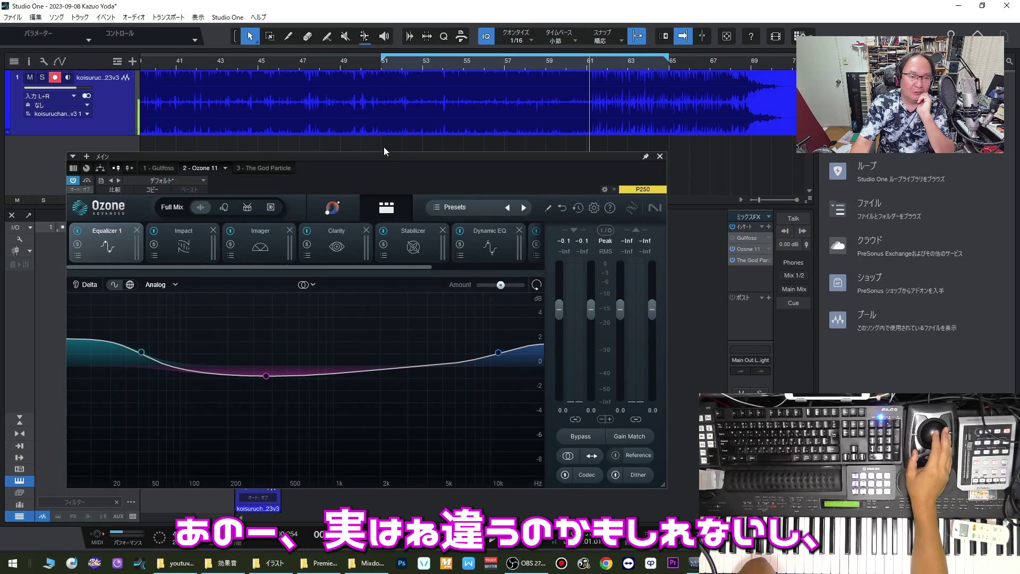
{"action": "left_click_drag", "start_coordinate": [383, 156], "coordinate": [382, 156]}
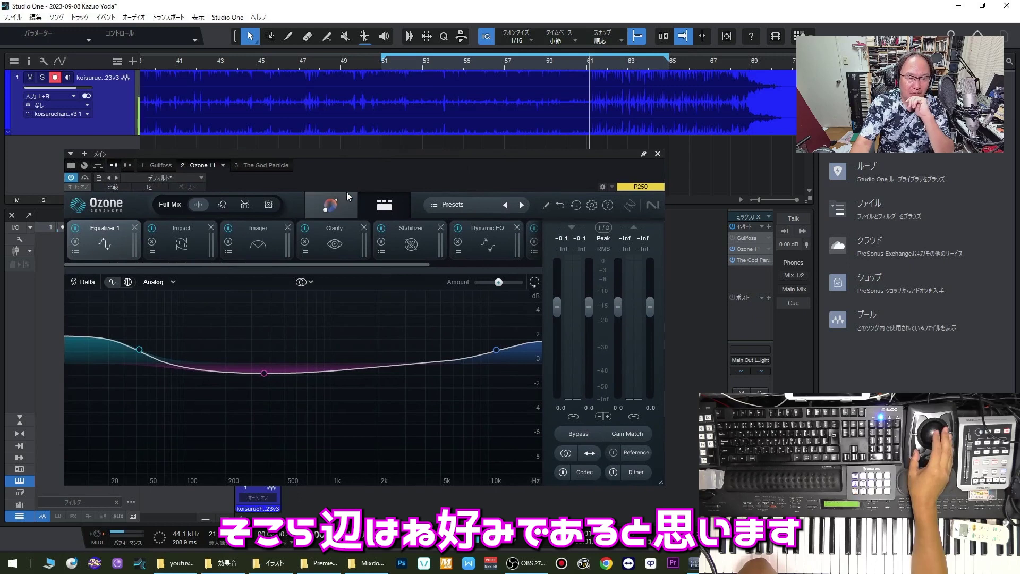
- Return Ozone to the Master Assistant view and browse its custom target list
{"action": "left_click", "coordinate": [339, 205]}
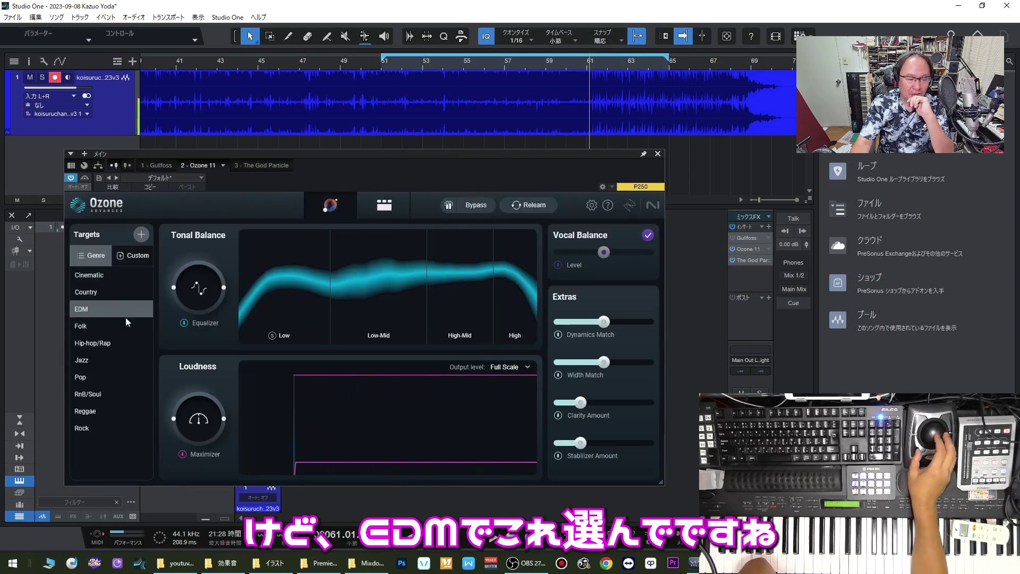
{"action": "left_click", "coordinate": [136, 256]}
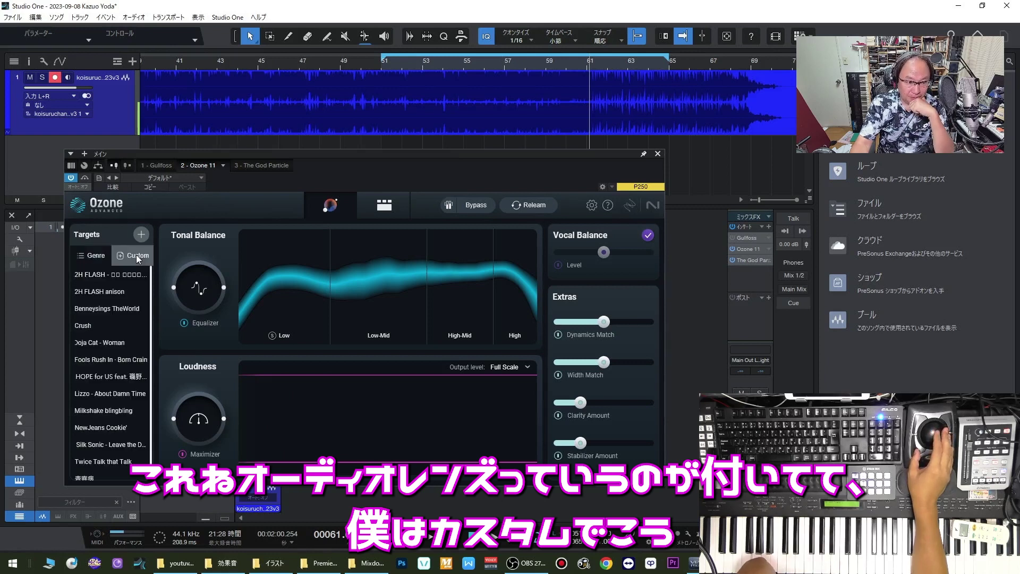
{"action": "scroll", "coordinate": [110, 392], "scroll_direction": "down", "scroll_amount": 1}
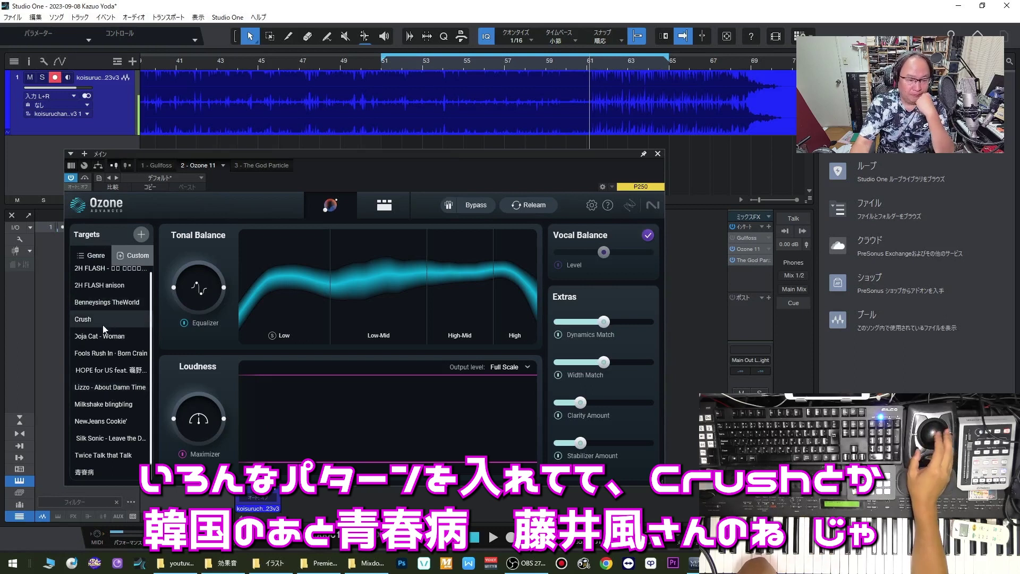
- Apply the custom target 青春病 to the mix and compare Ozone's bypassed and processed sound during playback before stopping it
{"action": "left_click", "coordinate": [90, 474]}
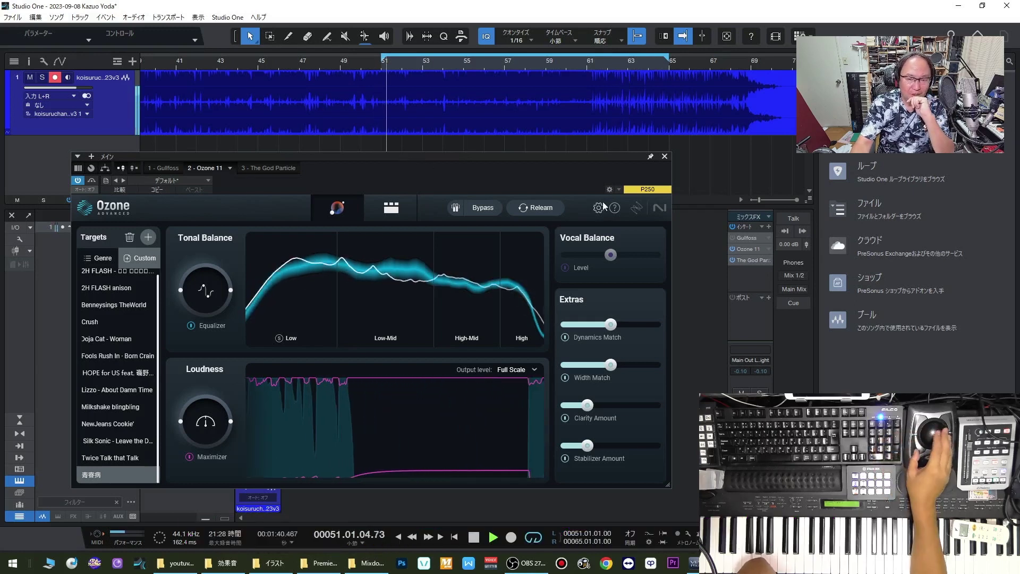
{"action": "left_click", "coordinate": [731, 260]}
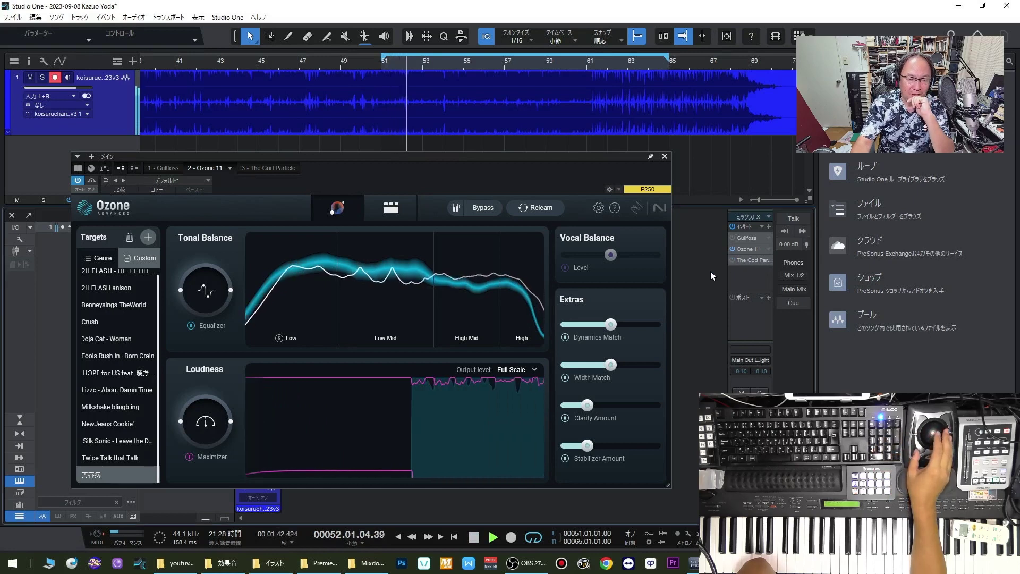
{"action": "left_click", "coordinate": [474, 208]}
{"action": "left_click", "coordinate": [475, 208]}
{"action": "left_click", "coordinate": [750, 381]}
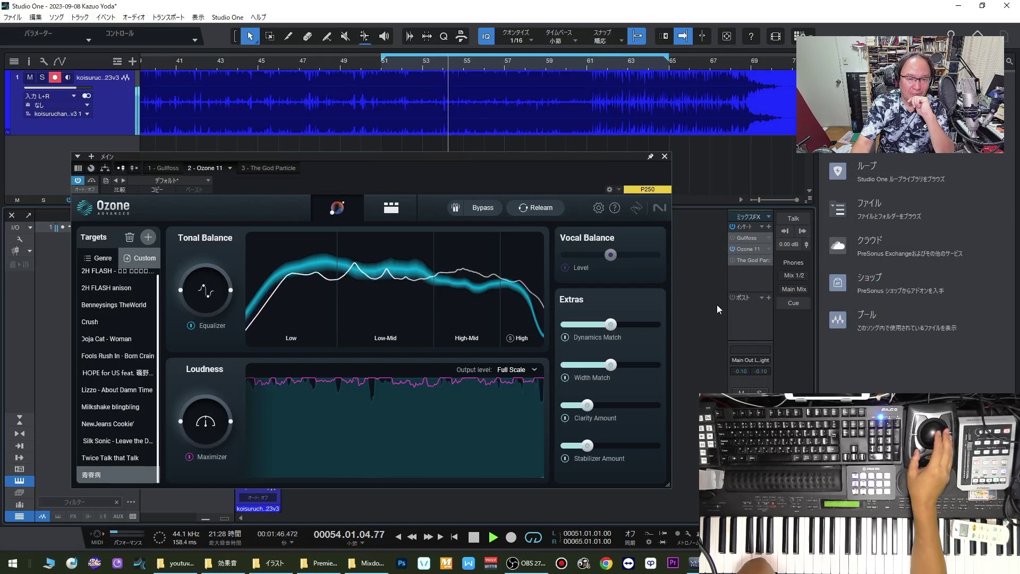
{"action": "key", "text": "space"}
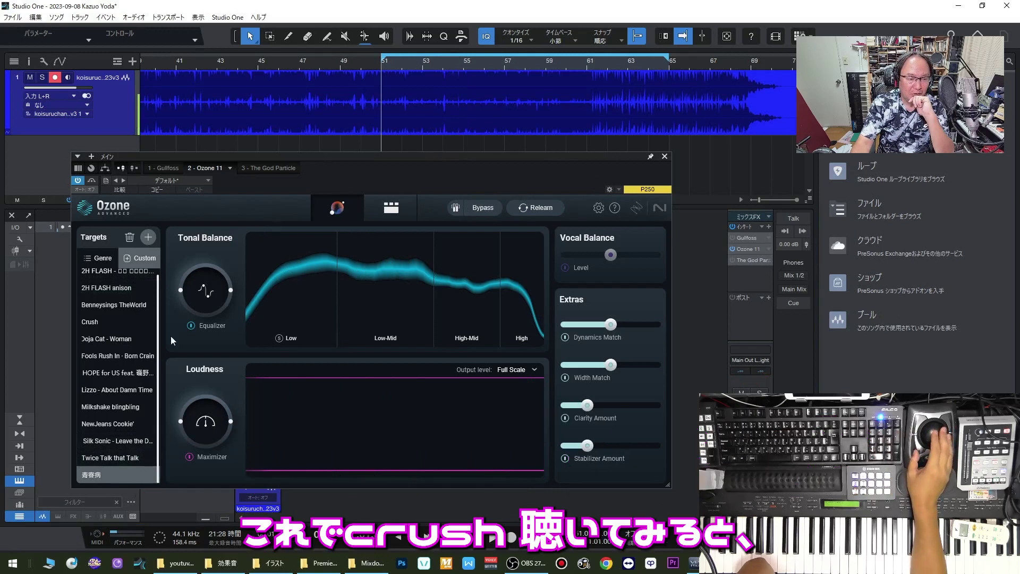
- Apply the custom target Crush and play the mix, switching Ozone's bypass on and off to compare
{"action": "left_click", "coordinate": [99, 322]}
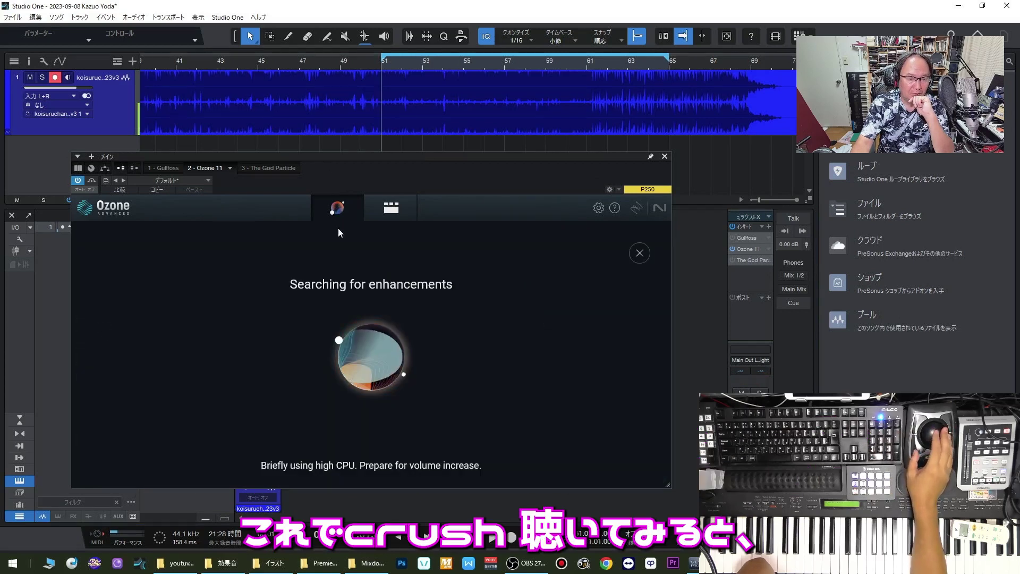
{"action": "key", "text": "space"}
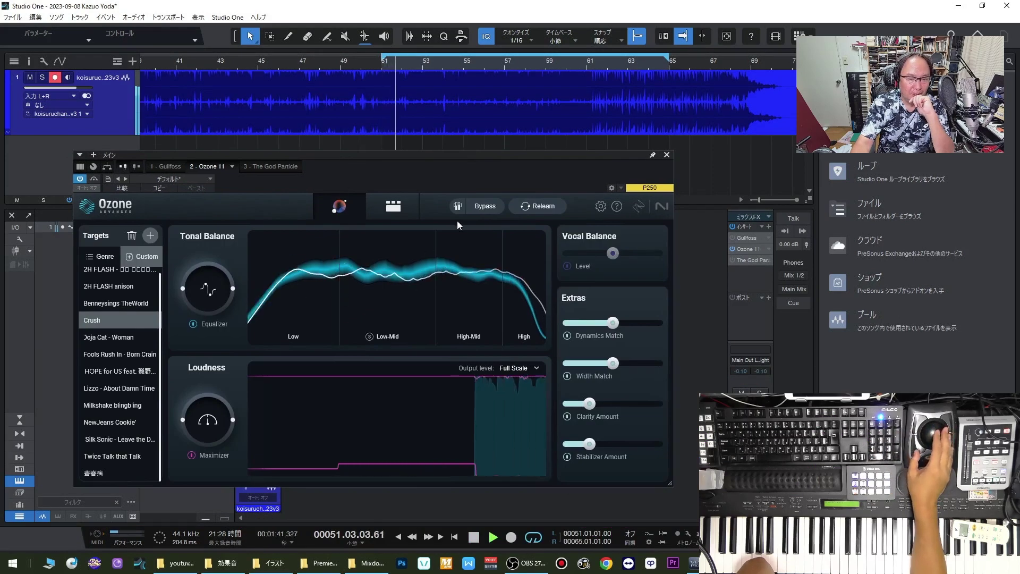
{"action": "left_click", "coordinate": [484, 208]}
{"action": "left_click", "coordinate": [484, 207]}
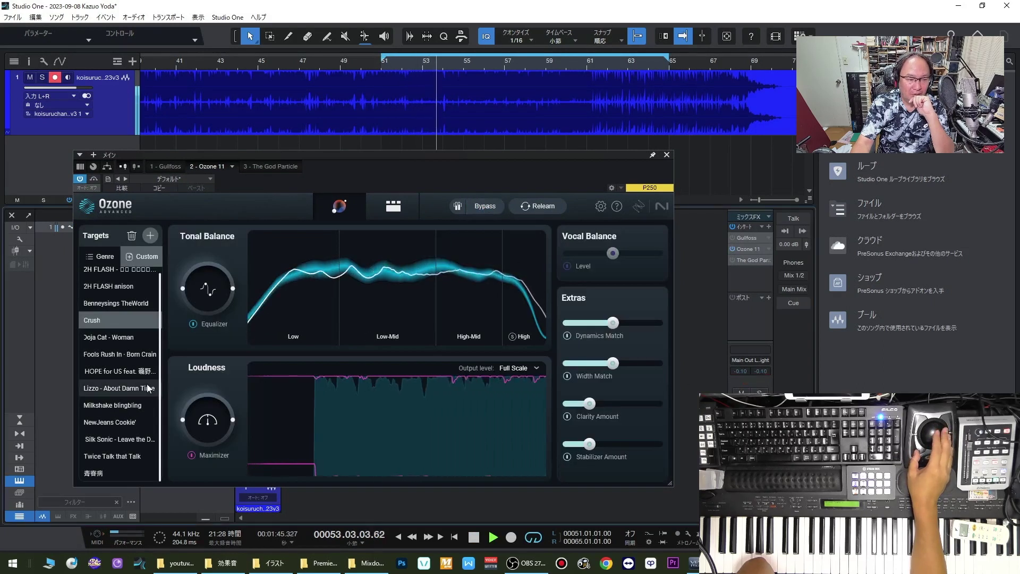
- Audition the custom targets 青春病, Twice Talk that Talk and 2H FLASH anison during playback, ending on 青春病
{"action": "left_click", "coordinate": [107, 473]}
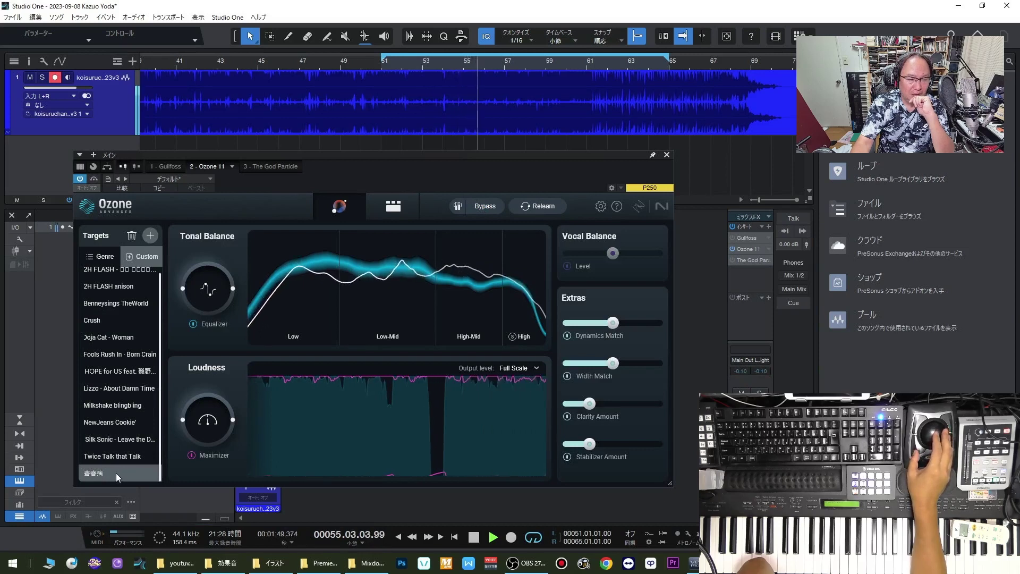
{"action": "left_click", "coordinate": [109, 457]}
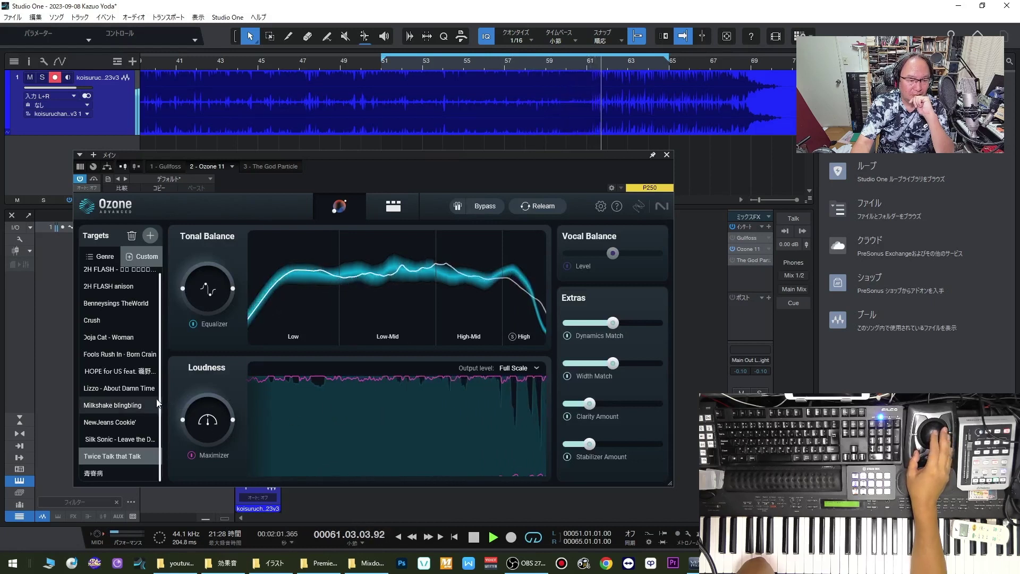
{"action": "scroll", "coordinate": [148, 351], "scroll_direction": "up", "scroll_amount": 1}
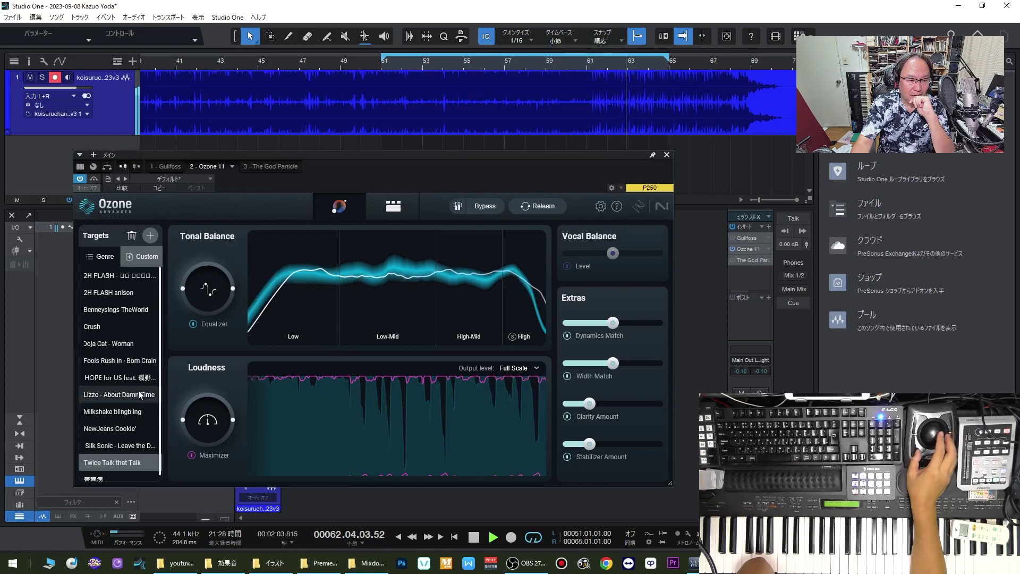
{"action": "left_click", "coordinate": [127, 292]}
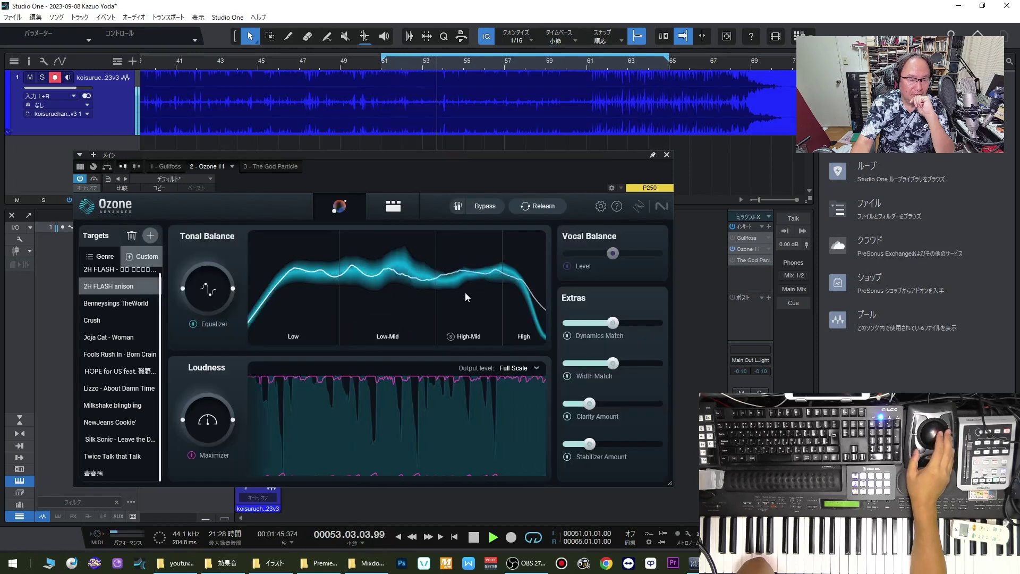
{"action": "left_click", "coordinate": [208, 406]}
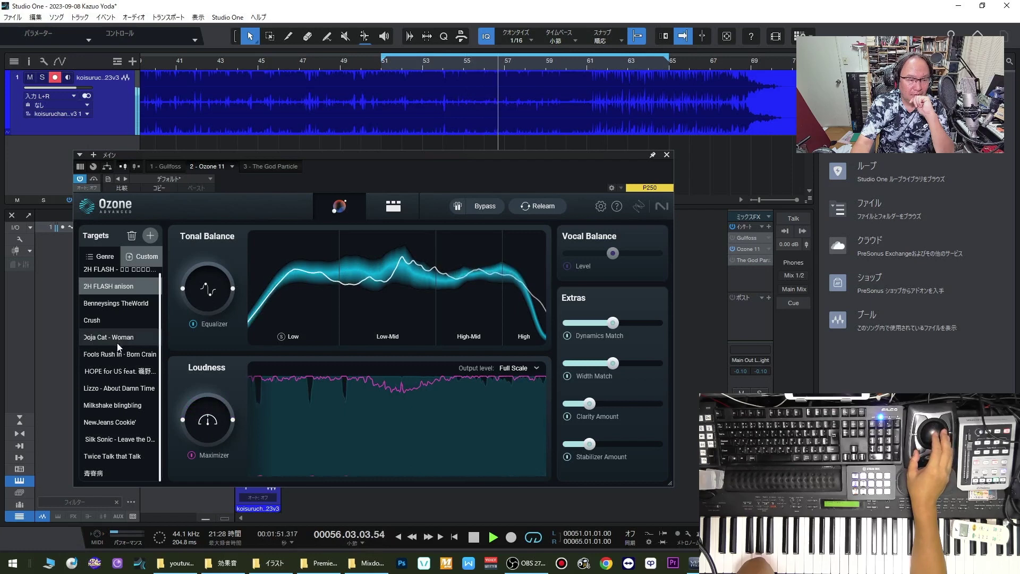
{"action": "left_click", "coordinate": [131, 470]}
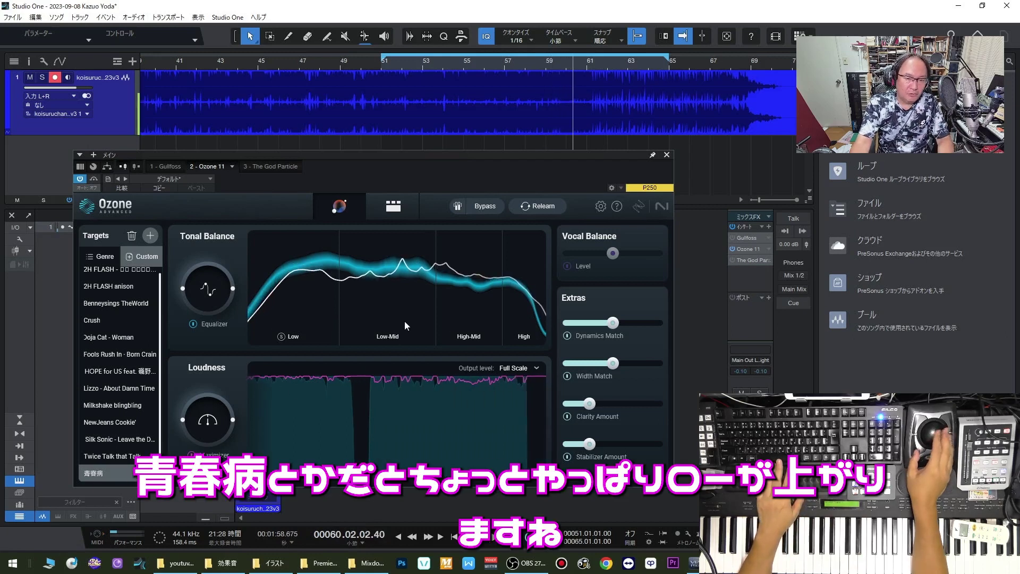
- Close Ozone 11's window and delete the mix's audio clip from the track
{"action": "left_click", "coordinate": [667, 154]}
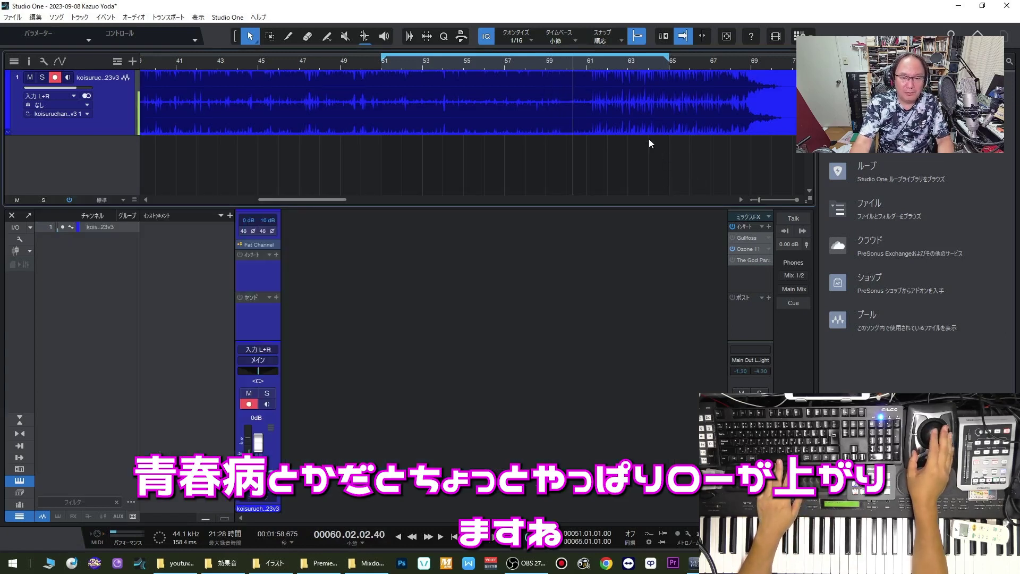
{"action": "left_click", "coordinate": [621, 117]}
{"action": "key", "text": "Delete"}
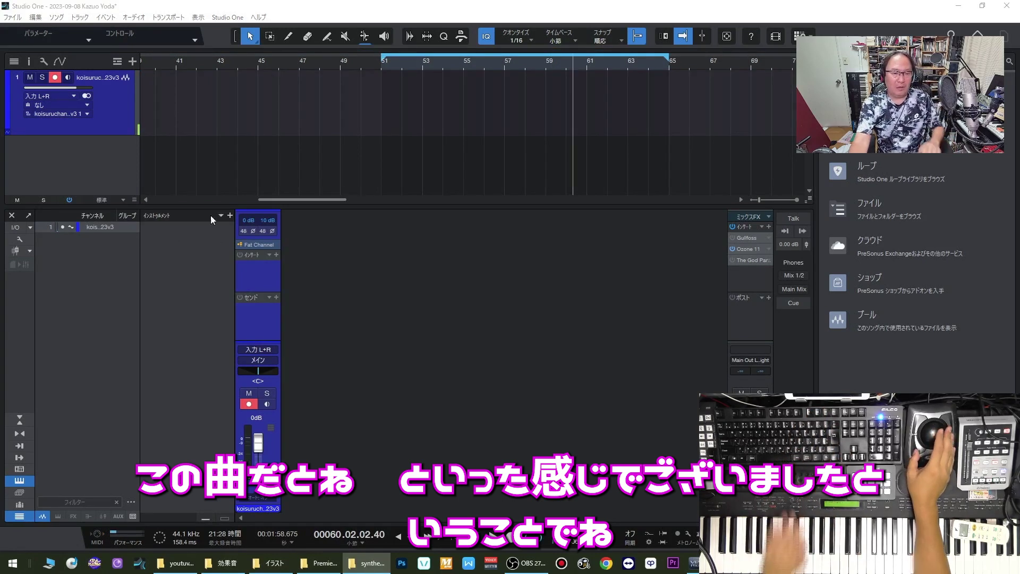